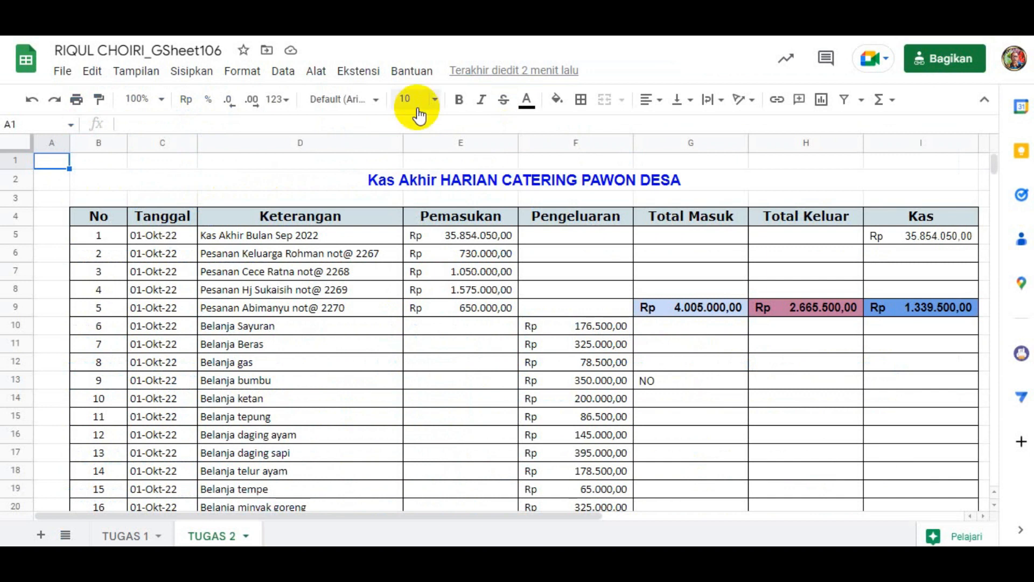
Duplicate the TUGAS 2 sheet and rename the copy TUGAS 3.
{"action": "left_click", "coordinate": [208, 536]}
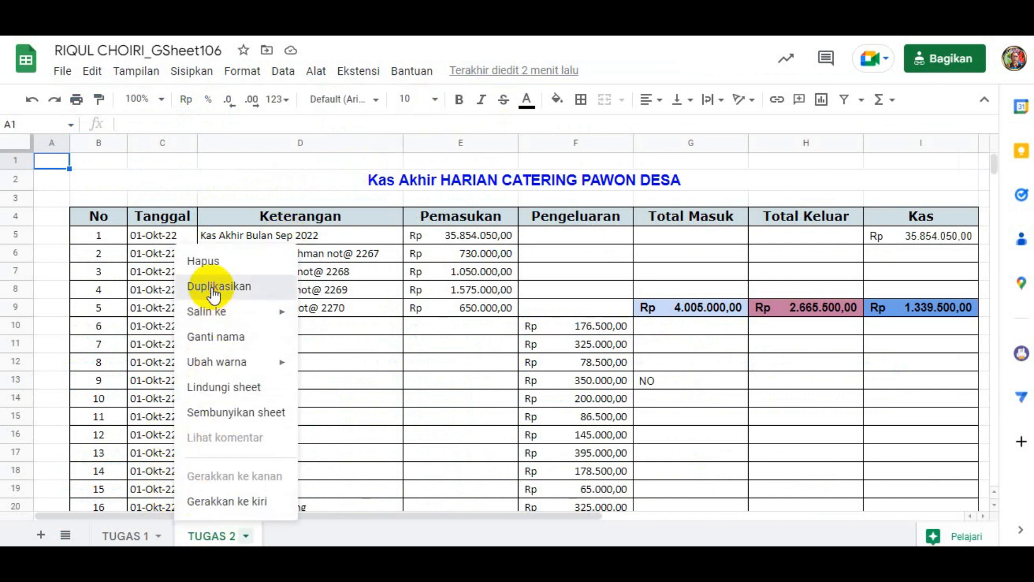
{"action": "left_click", "coordinate": [213, 291]}
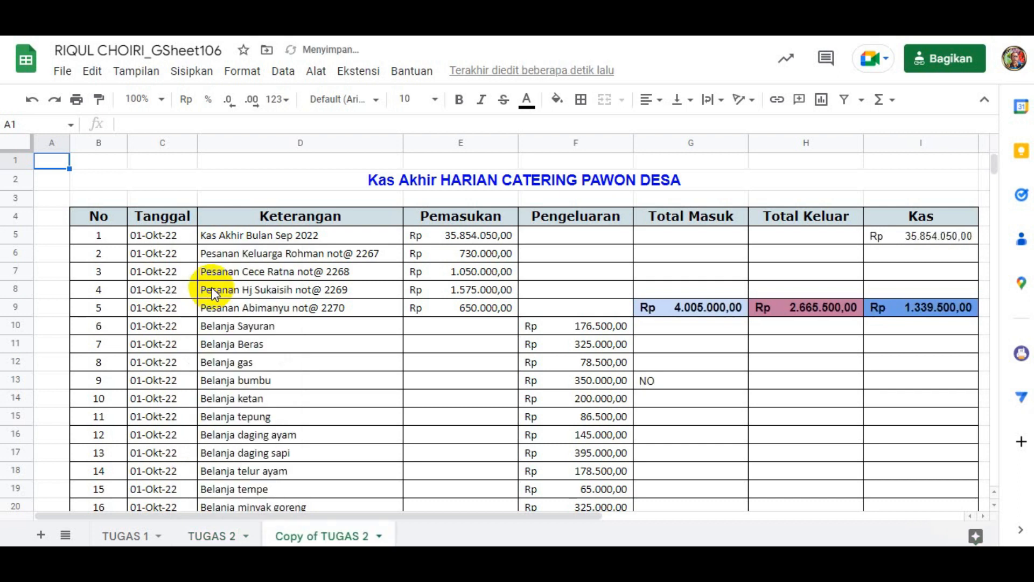
{"action": "right_click", "coordinate": [312, 538]}
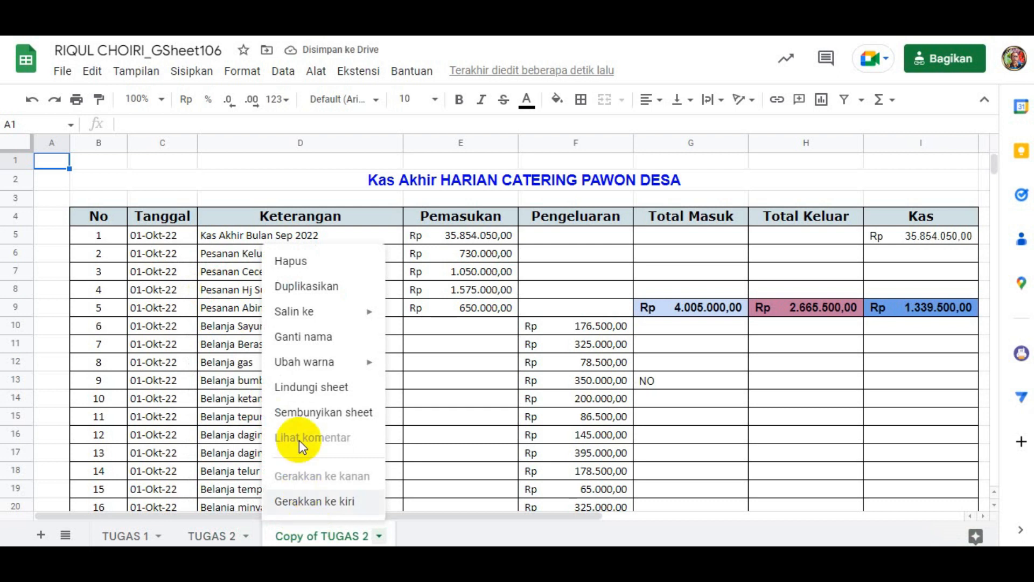
{"action": "left_click", "coordinate": [297, 338]}
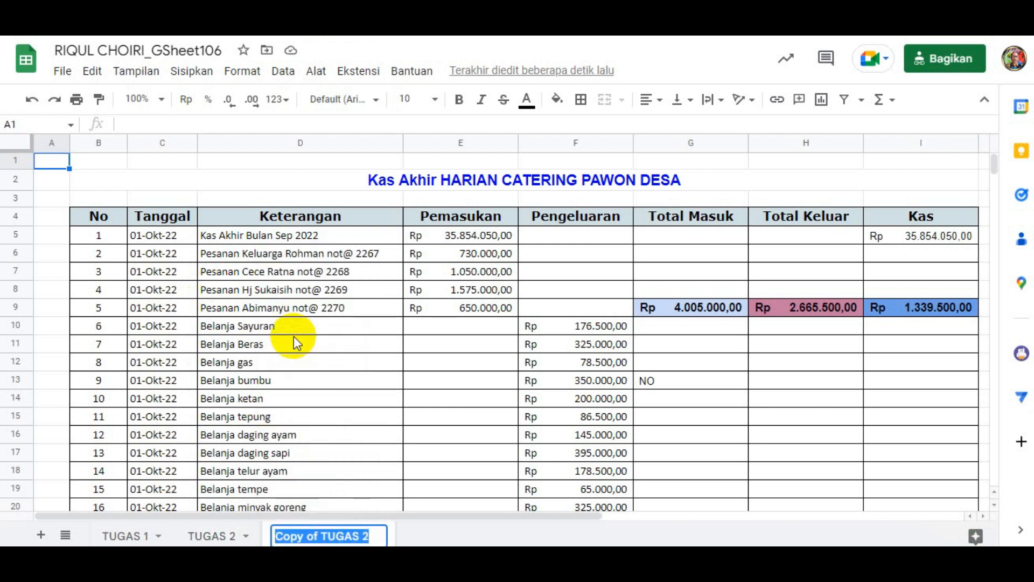
{"action": "type", "text": "TUGAS 3"}
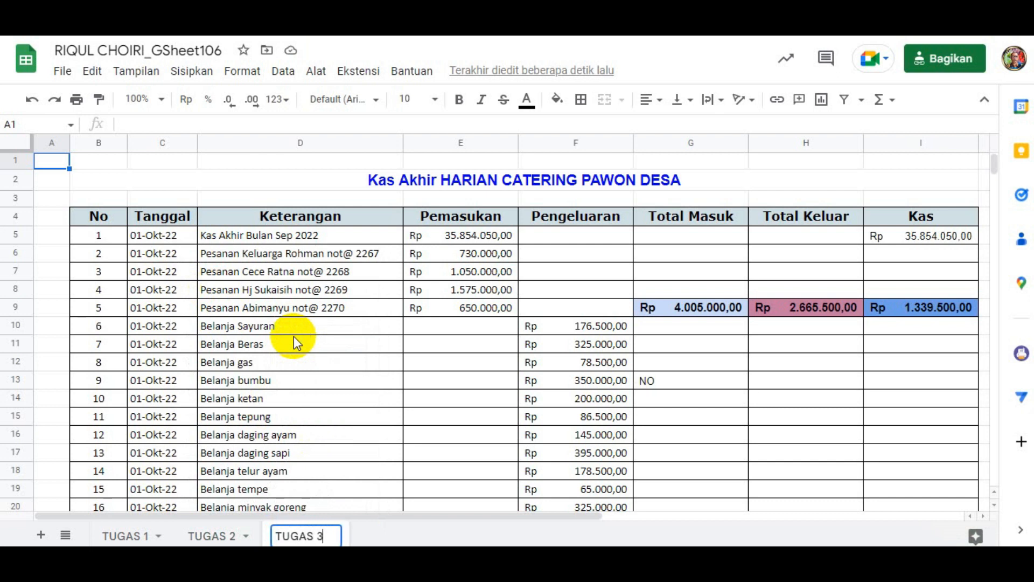
{"action": "key", "text": "Return"}
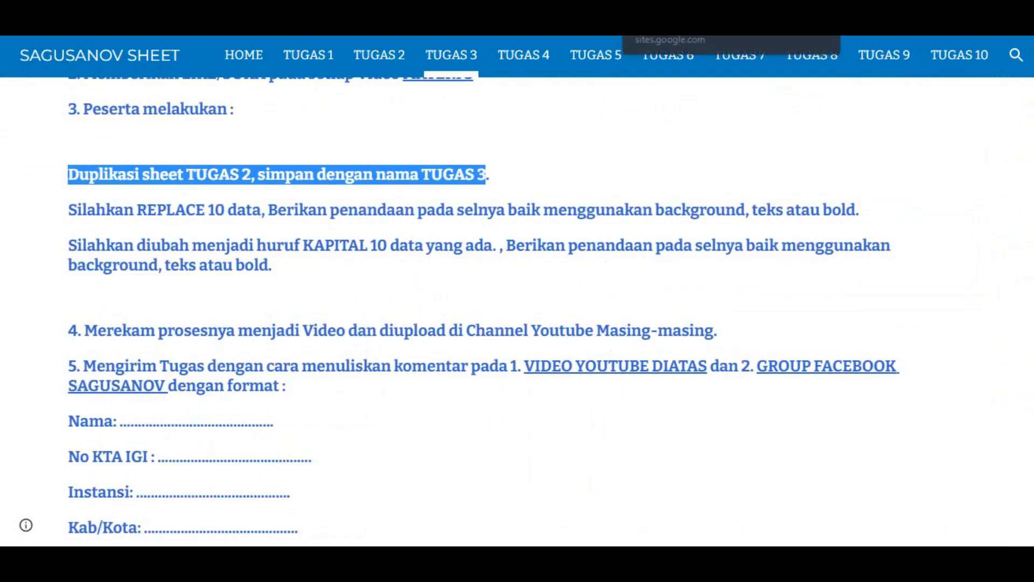
Review the REPLACE instruction on the assignment page, then search the TUGAS 3 sheet for "Kas" and go through its matches in both directions.
{"action": "left_click_drag", "start_coordinate": [70, 210], "coordinate": [245, 210]}
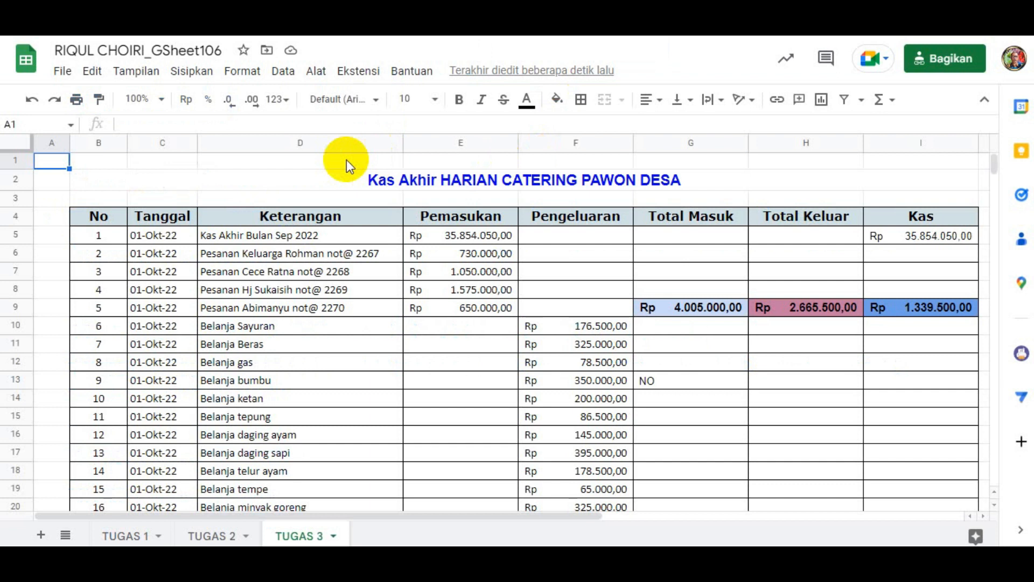
{"action": "key", "text": "ctrl+f"}
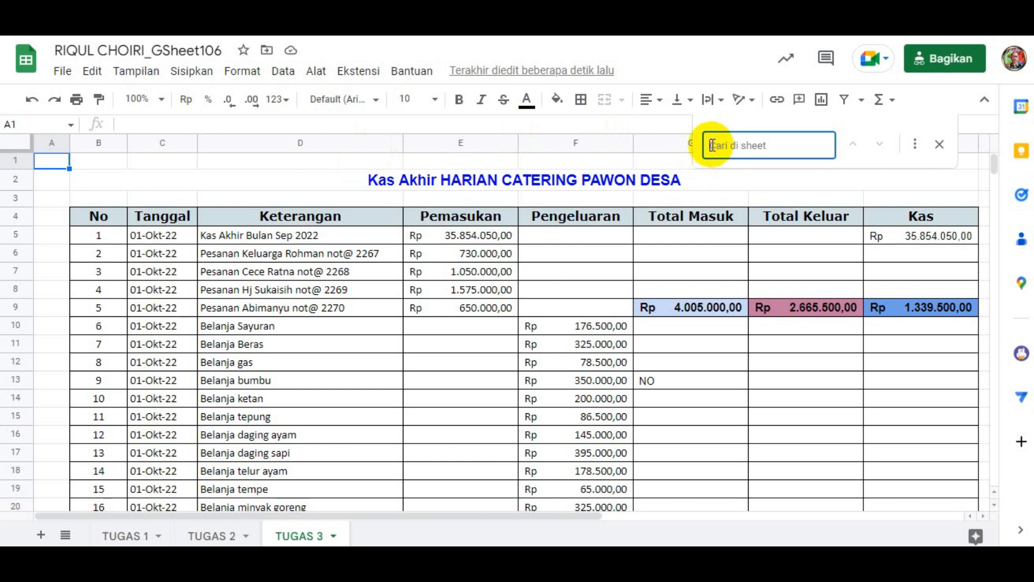
{"action": "type", "text": "Kas"}
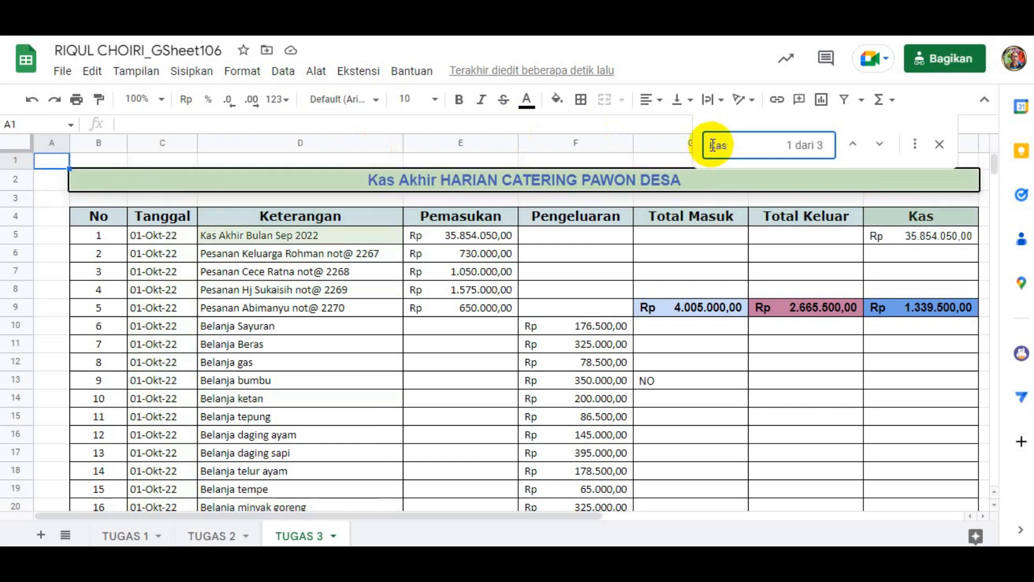
{"action": "key", "text": "BackSpace"}
{"action": "key", "text": "BackSpace"}
{"action": "key", "text": "BackSpace"}
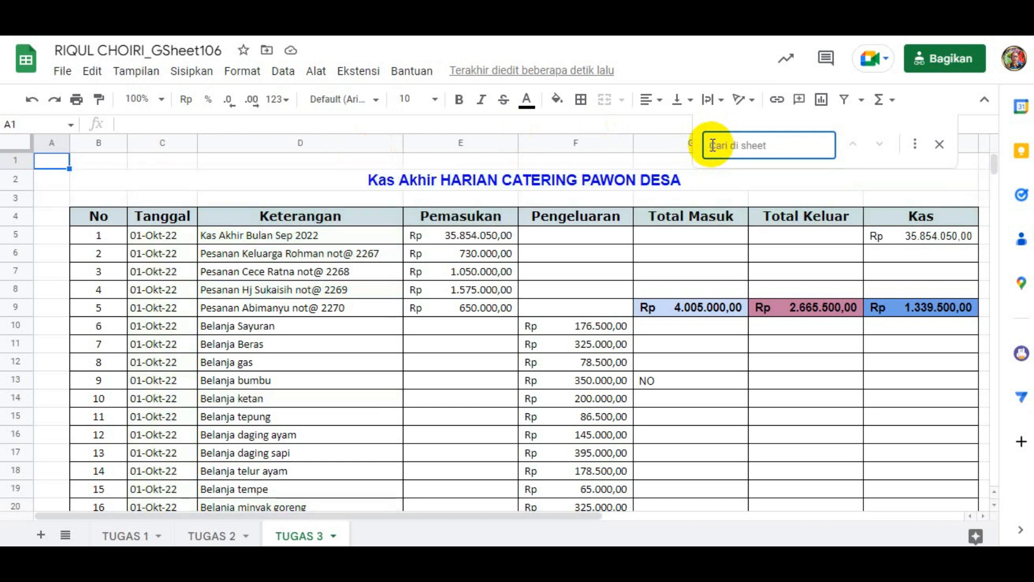
{"action": "type", "text": "Kas"}
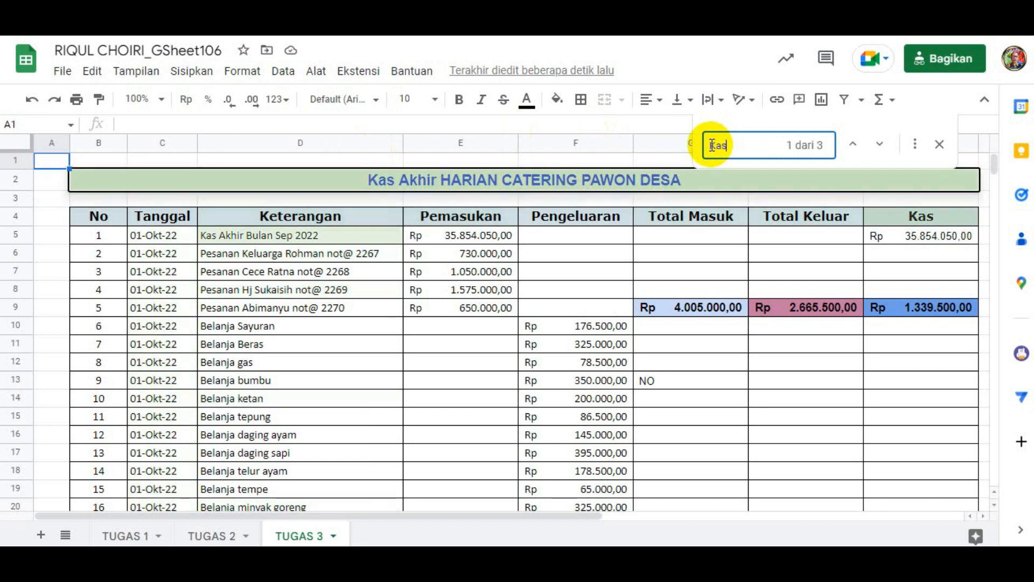
{"action": "left_click", "coordinate": [215, 240]}
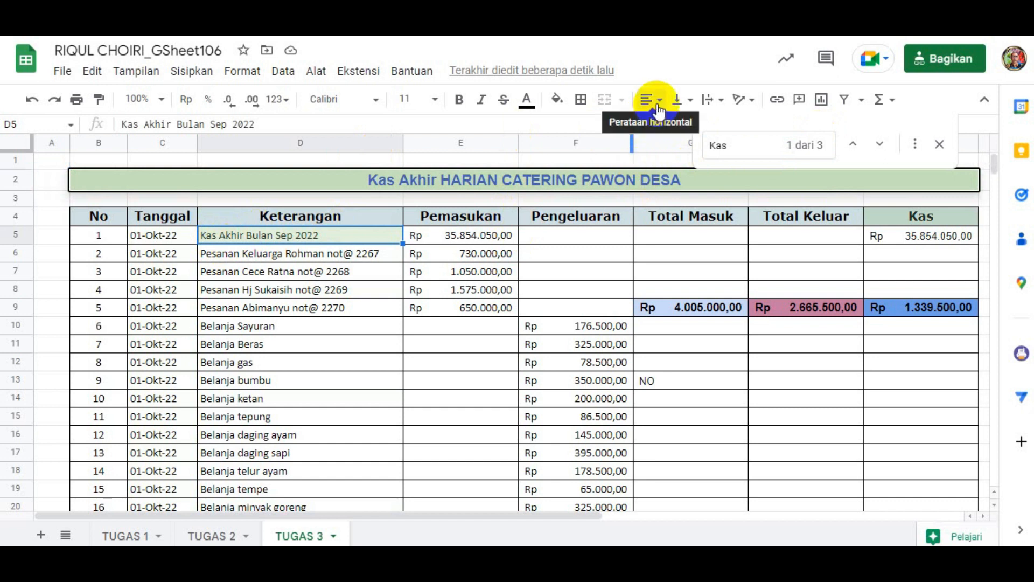
{"action": "left_click", "coordinate": [880, 150]}
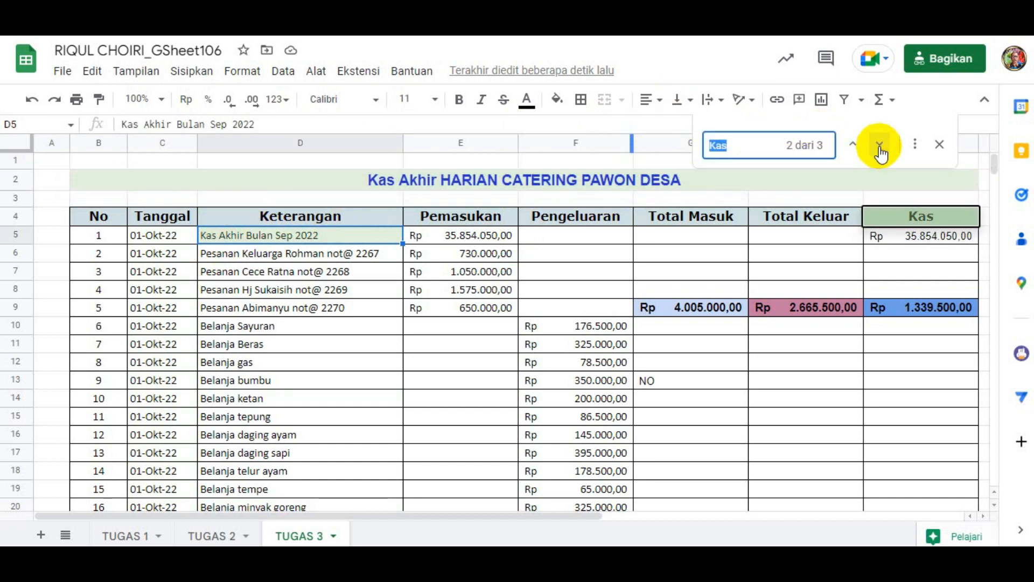
{"action": "left_click", "coordinate": [880, 150]}
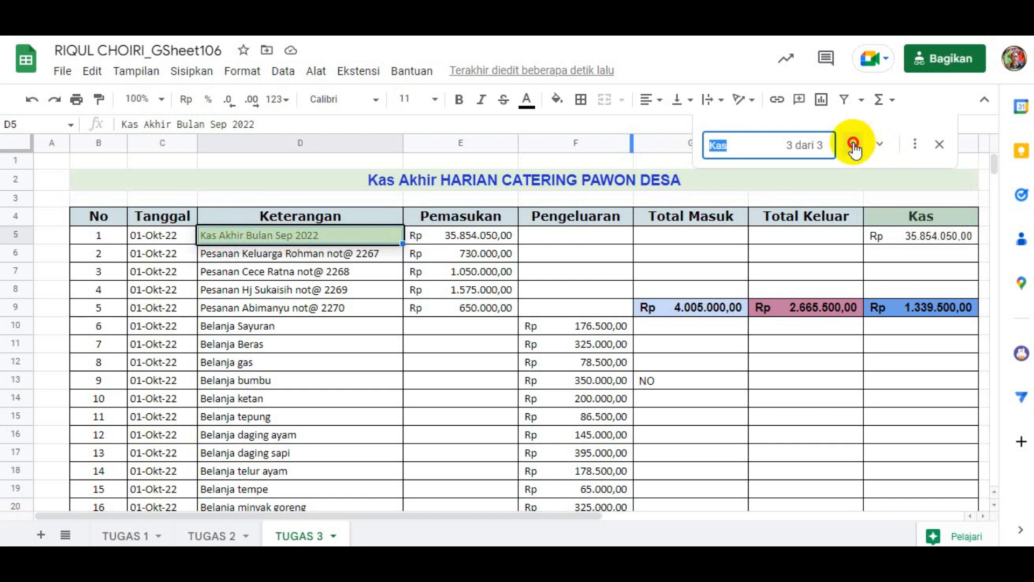
{"action": "left_click", "coordinate": [854, 146]}
{"action": "left_click", "coordinate": [853, 147]}
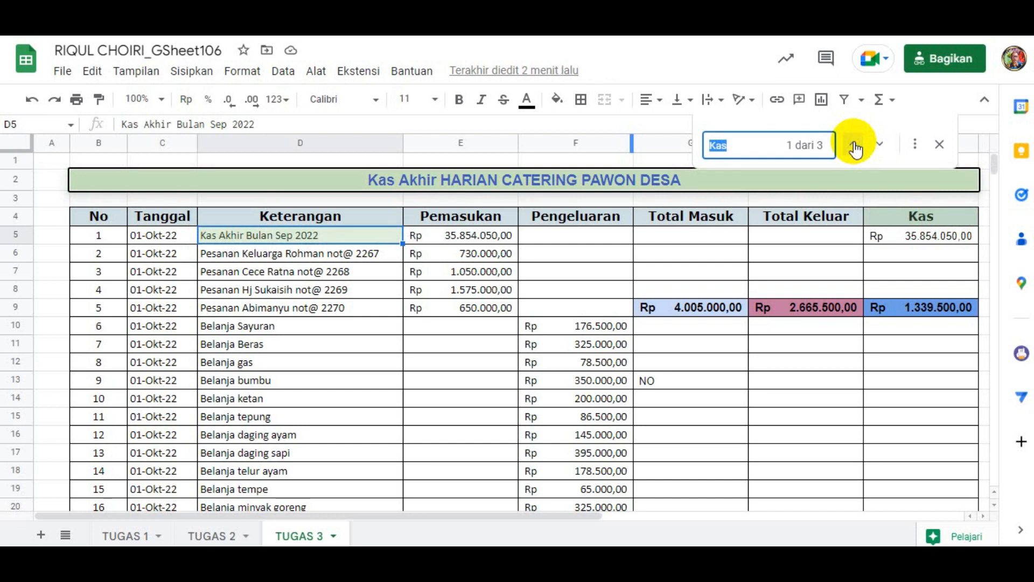
Search the sheet for "Belanja" instead and go through its matches in the Keterangan column.
{"action": "left_click", "coordinate": [734, 144]}
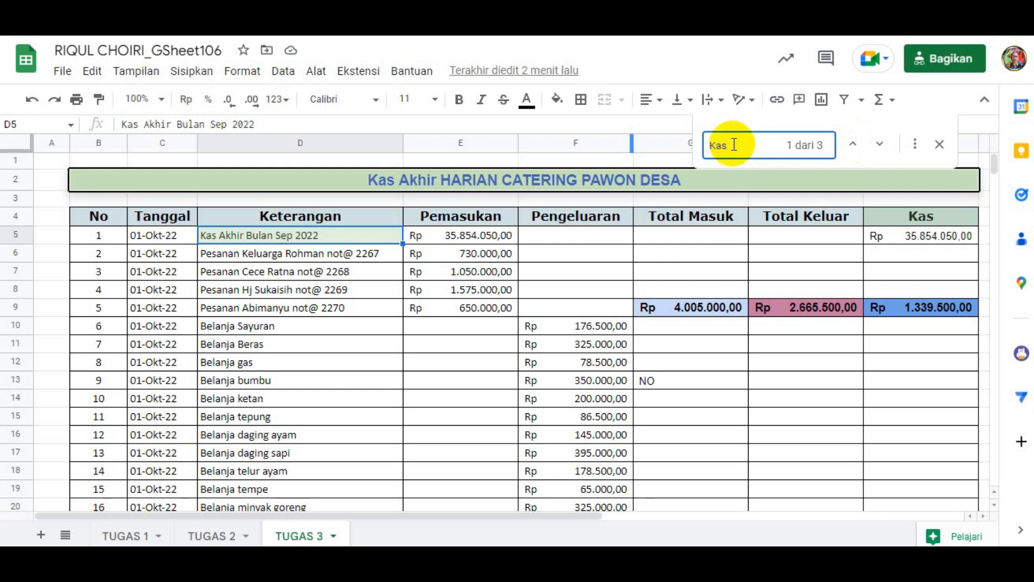
{"action": "key", "text": "BackSpace"}
{"action": "key", "text": "BackSpace"}
{"action": "key", "text": "BackSpace"}
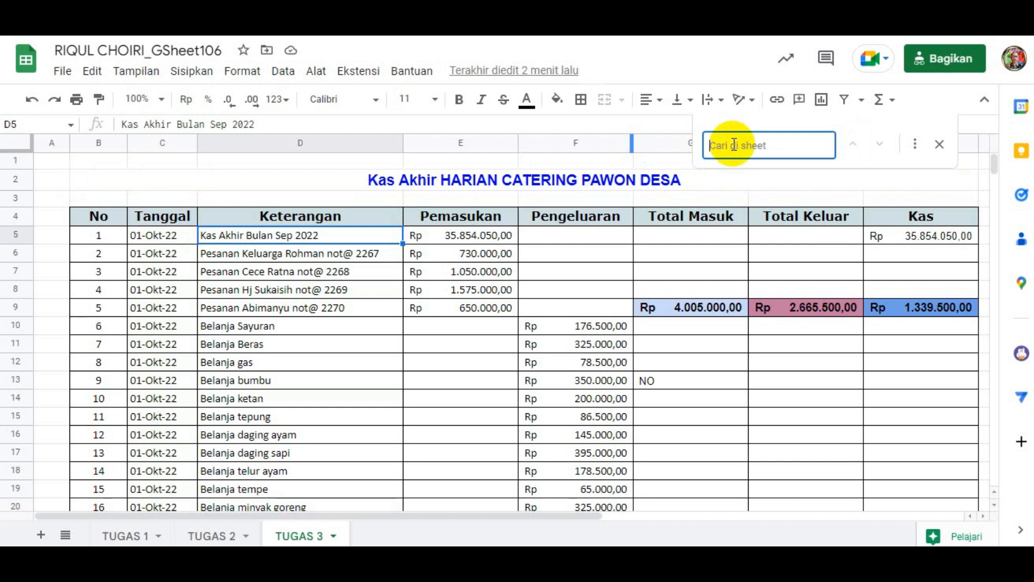
{"action": "type", "text": "Bela"}
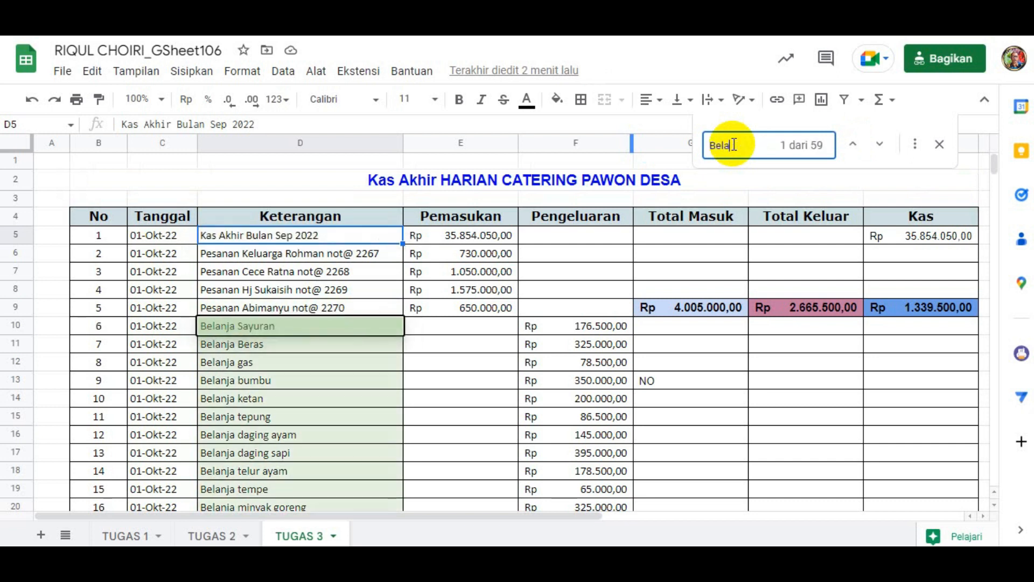
{"action": "type", "text": "nja"}
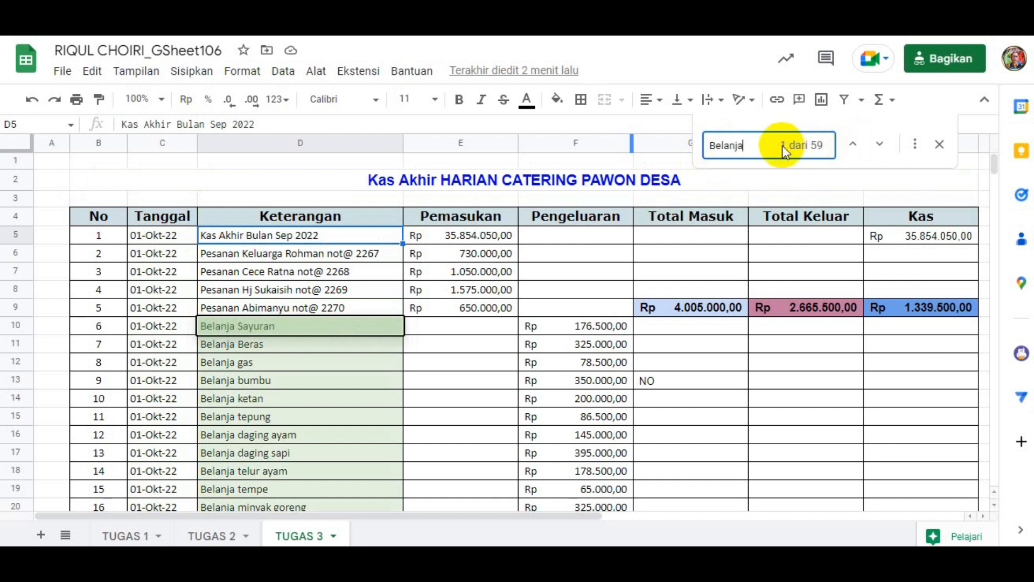
{"action": "left_click", "coordinate": [876, 148]}
{"action": "left_click", "coordinate": [876, 149]}
{"action": "left_click", "coordinate": [876, 148]}
{"action": "left_click", "coordinate": [876, 149]}
{"action": "left_click", "coordinate": [876, 149]}
{"action": "left_click", "coordinate": [876, 149]}
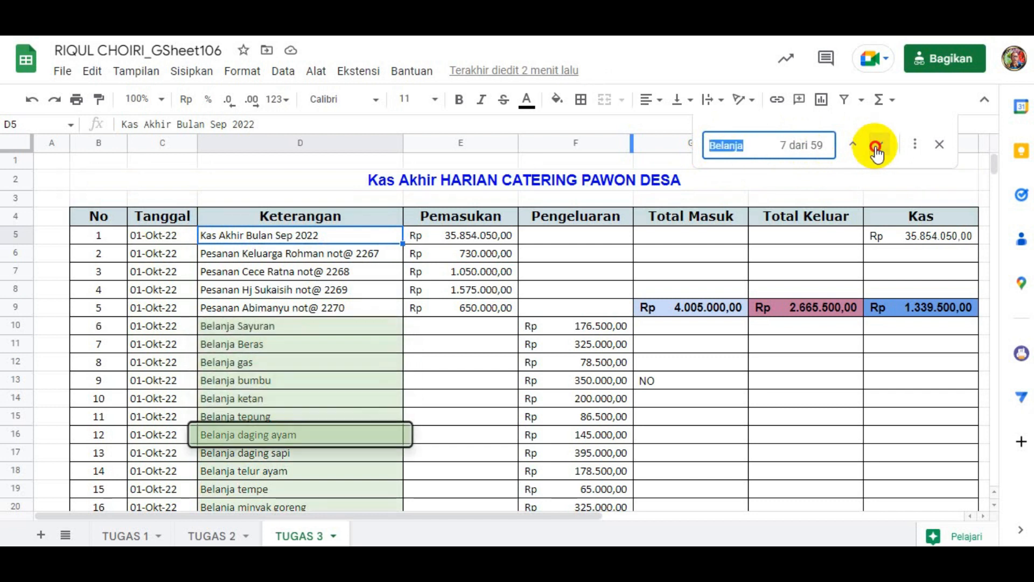
{"action": "left_click", "coordinate": [876, 148]}
{"action": "left_click", "coordinate": [876, 149]}
{"action": "left_click", "coordinate": [875, 149]}
{"action": "left_click", "coordinate": [877, 151]}
{"action": "scroll", "coordinate": [533, 310], "scroll_direction": "down", "scroll_amount": 7}
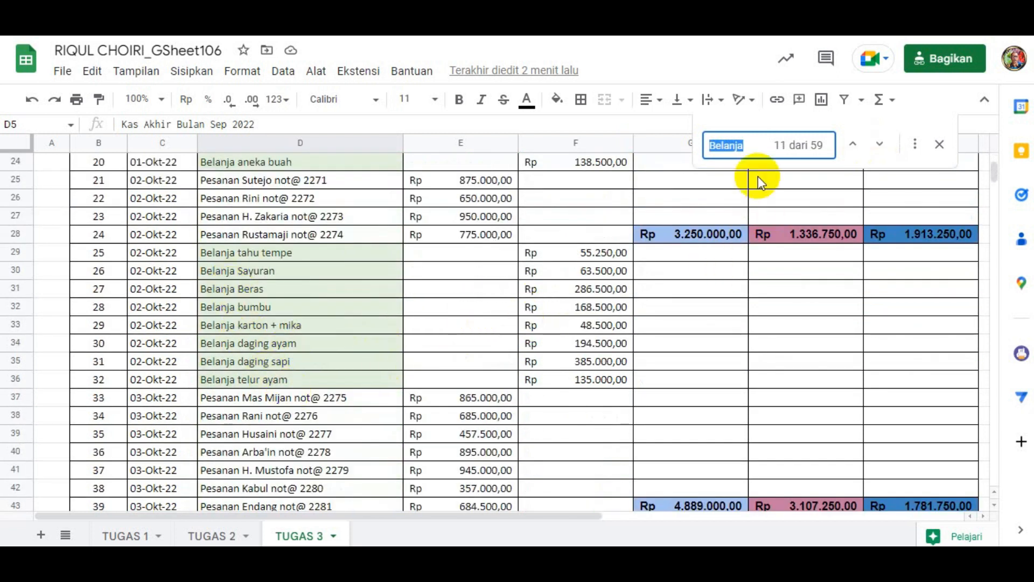
{"action": "scroll", "coordinate": [787, 185], "scroll_direction": "up", "scroll_amount": 8}
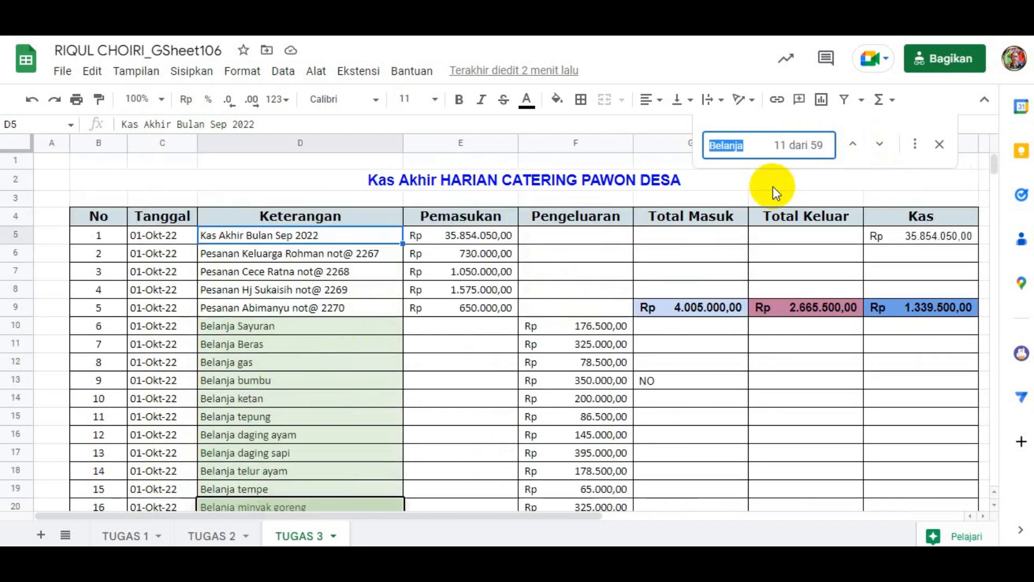
Open find and replace for "Belanja", move the dialog off the Keterangan column, and set the replacement text to "Pembelian".
{"action": "left_click", "coordinate": [917, 146]}
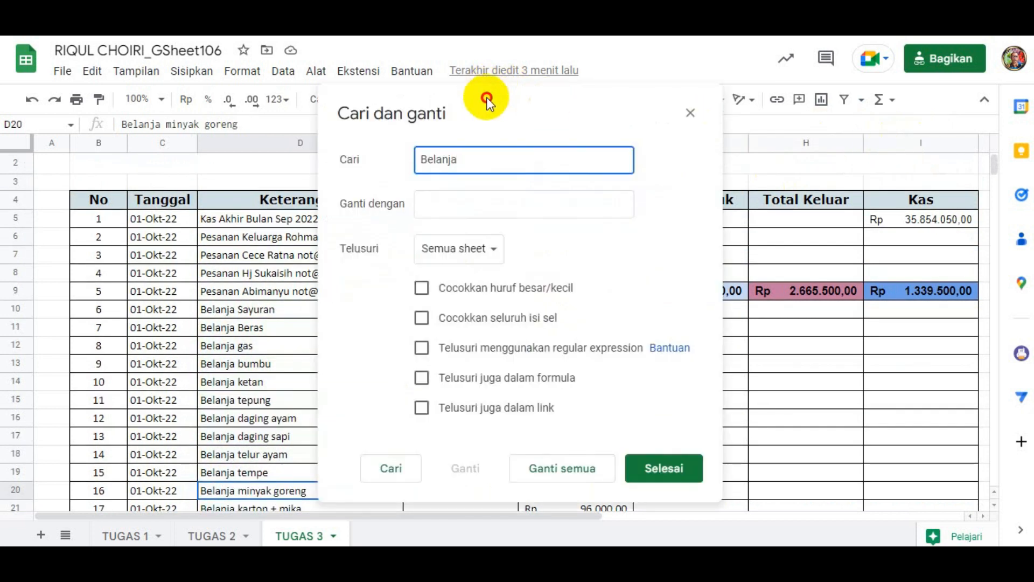
{"action": "left_click_drag", "start_coordinate": [487, 102], "coordinate": [692, 97]}
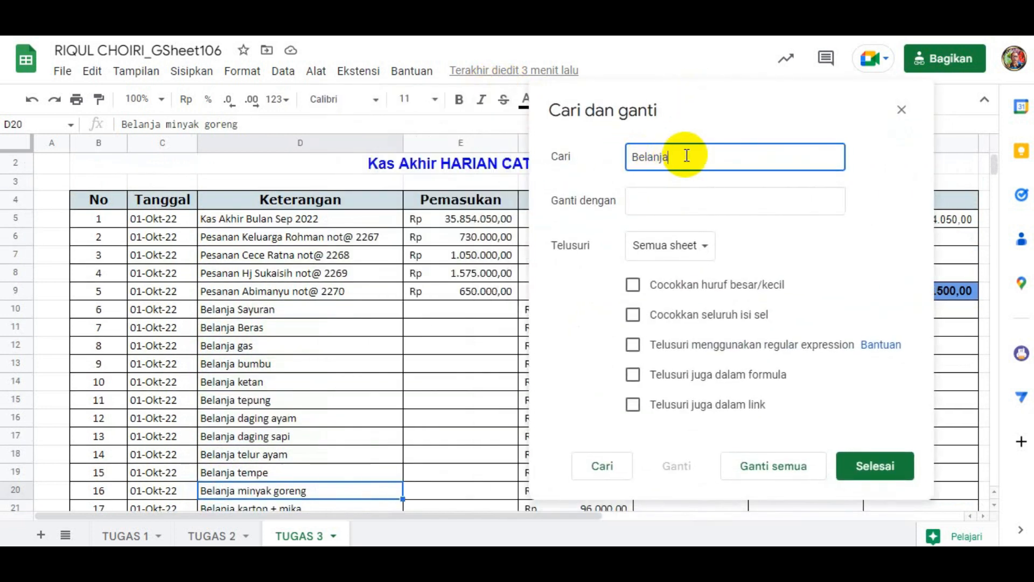
{"action": "left_click", "coordinate": [641, 201]}
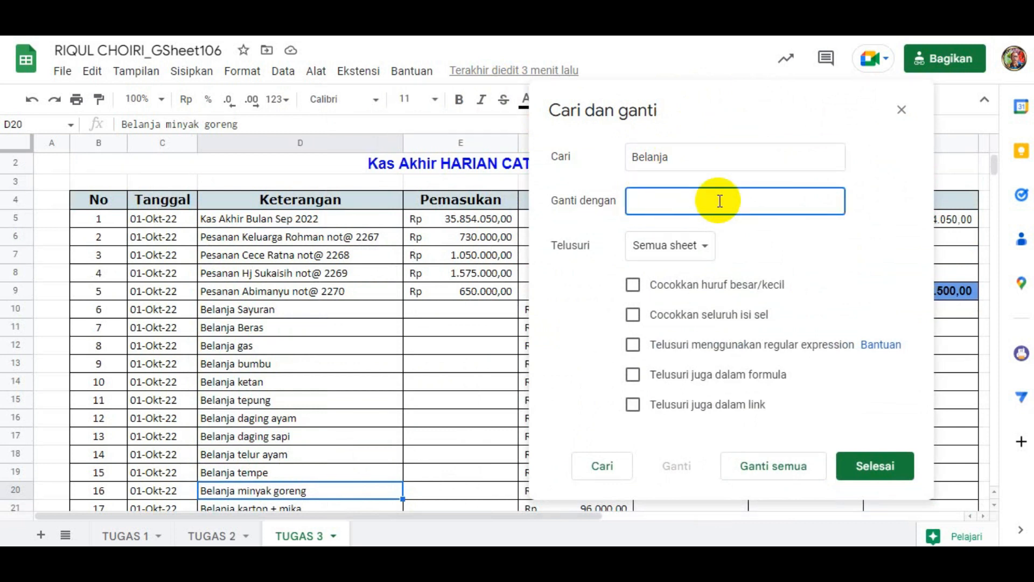
{"action": "type", "text": "Pembelian"}
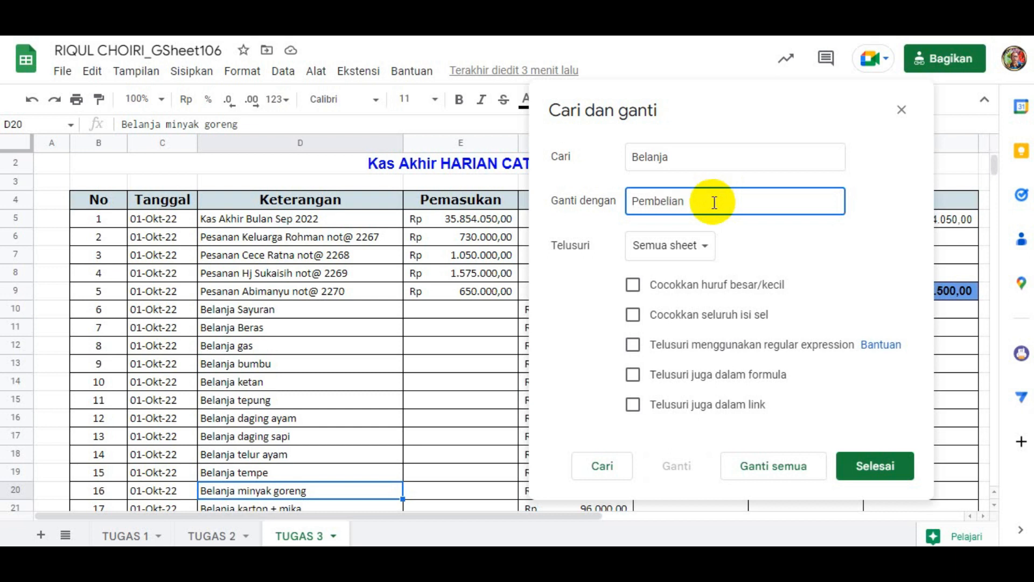
{"action": "left_click", "coordinate": [677, 157]}
{"action": "double_click", "coordinate": [677, 157]}
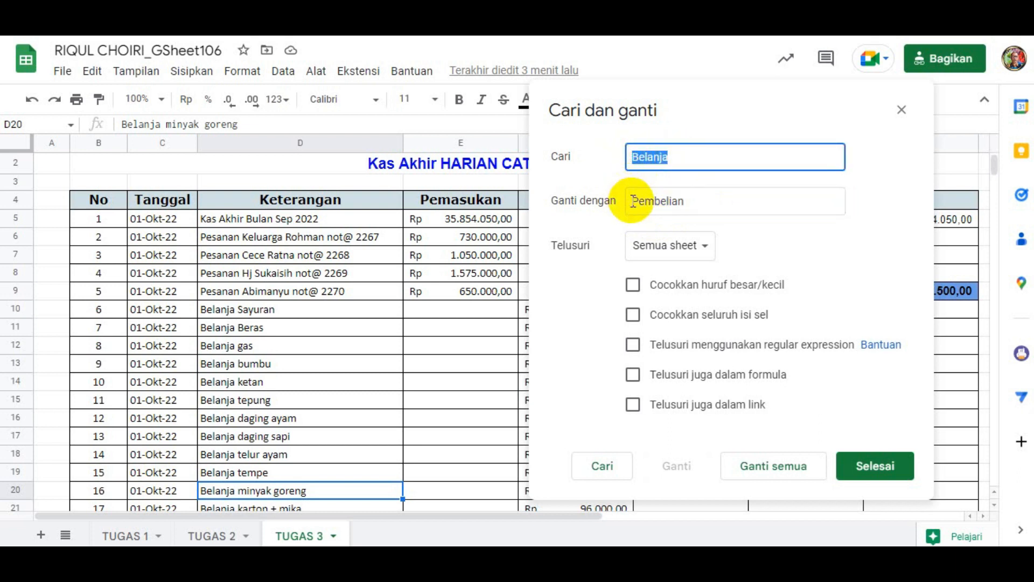
{"action": "double_click", "coordinate": [678, 201]}
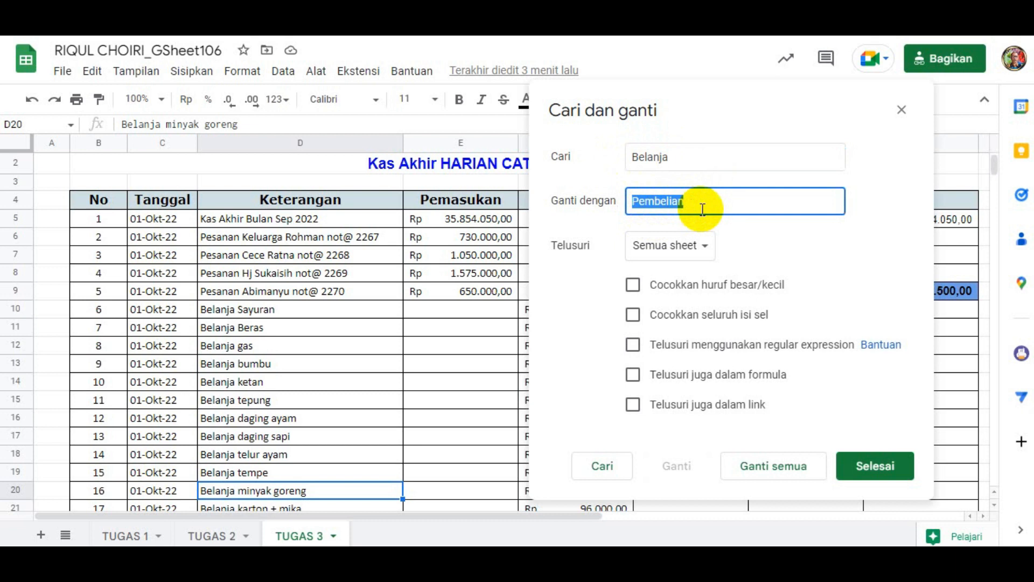
Find the next "Belanja" match, replace only the "Belanja karton + mika" entry in D21 with the new word, and finish the replacement.
{"action": "left_click", "coordinate": [602, 467]}
{"action": "left_click", "coordinate": [201, 493]}
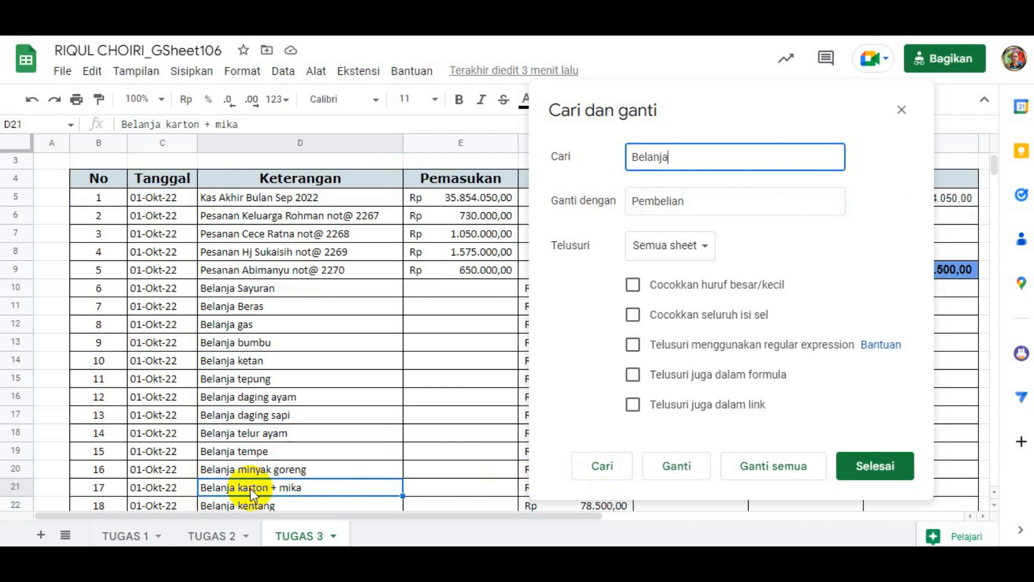
{"action": "left_click", "coordinate": [678, 472]}
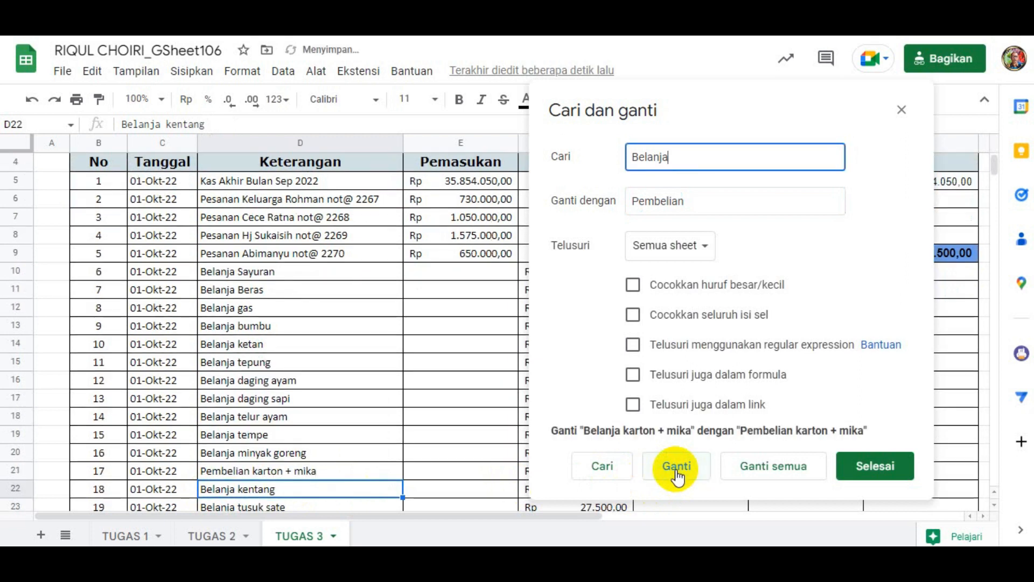
{"action": "left_click", "coordinate": [874, 472]}
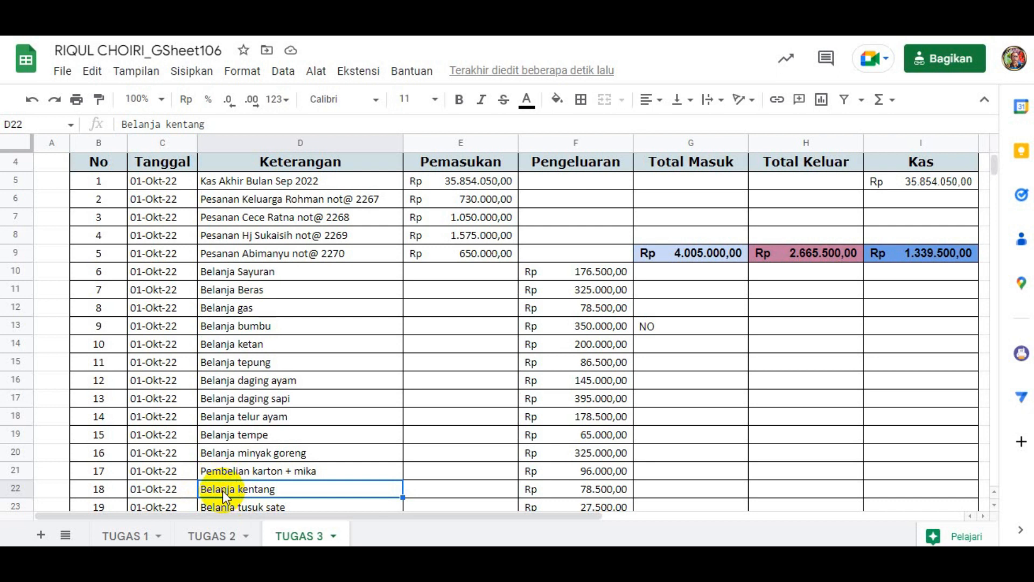
Search the sheet for "Pembelian" to locate the replaced entry.
{"action": "key", "text": "ctrl+f"}
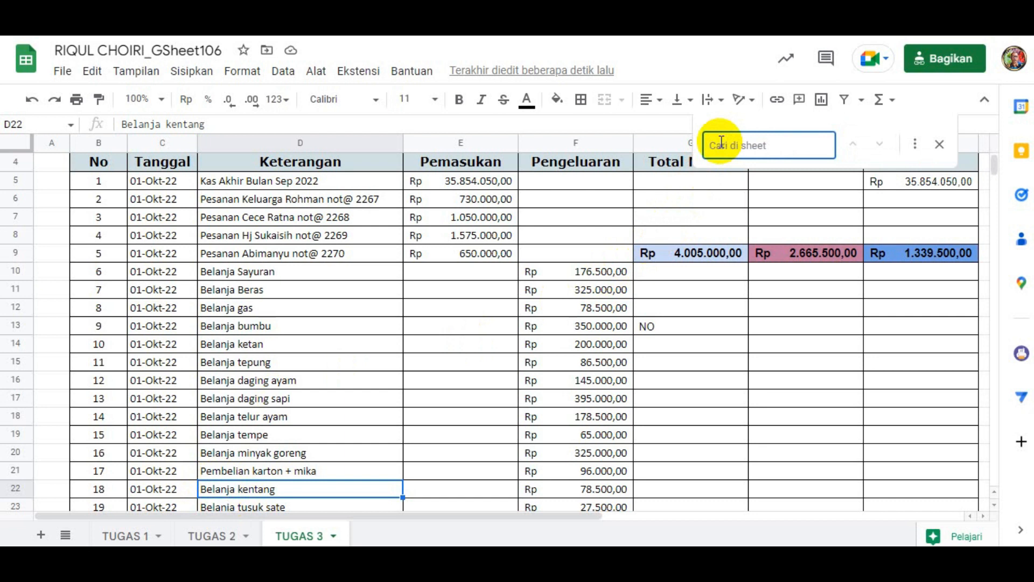
{"action": "type", "text": "Pembel"}
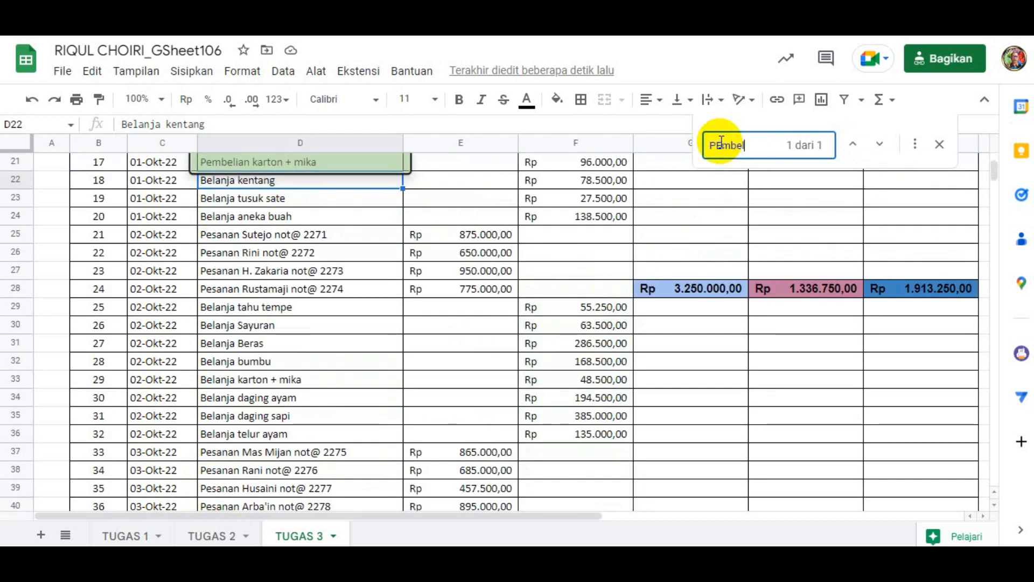
{"action": "type", "text": "ian"}
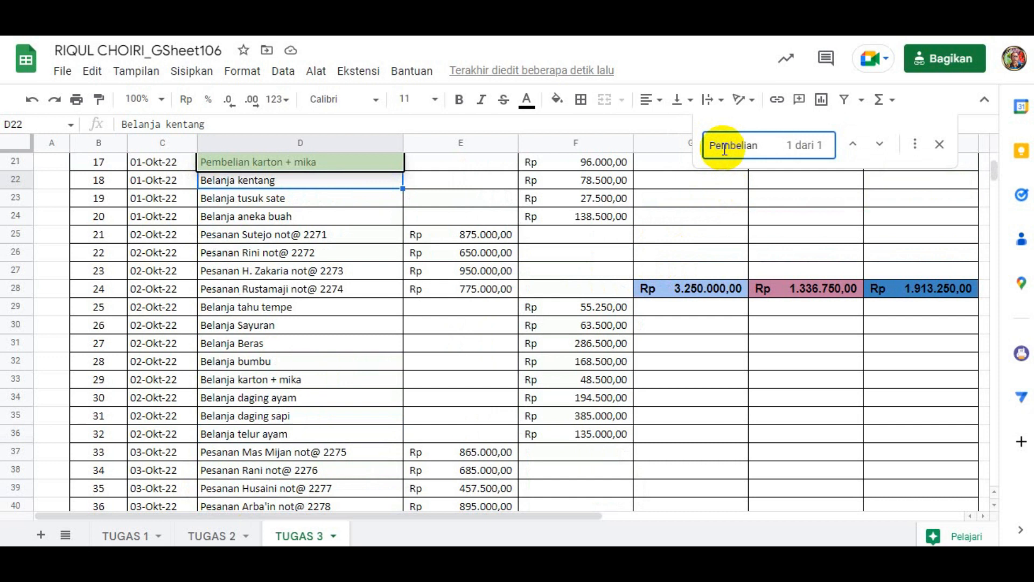
{"action": "scroll", "coordinate": [239, 210], "scroll_direction": "up", "scroll_amount": 3}
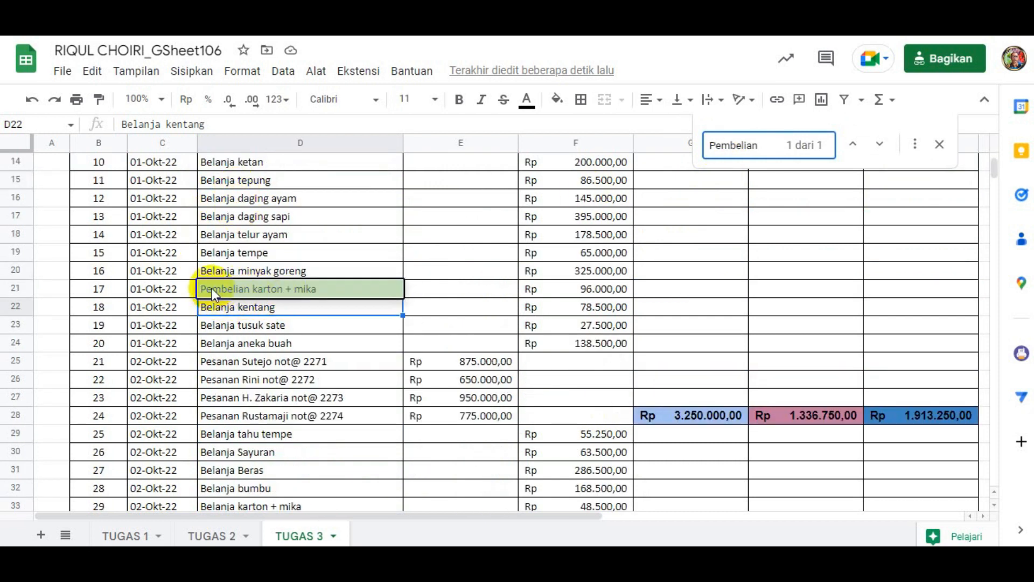
Copy the word "Belanja" from the entry in D20 and search the sheet for it in place of "Pembelian".
{"action": "left_click", "coordinate": [208, 272]}
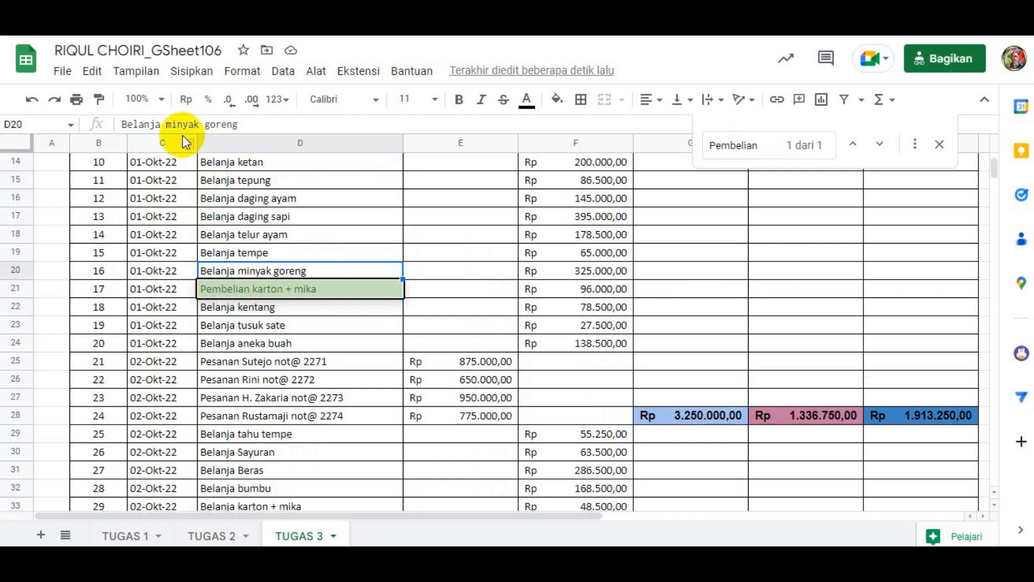
{"action": "left_click_drag", "start_coordinate": [160, 125], "coordinate": [114, 125]}
{"action": "key", "text": "ctrl+c"}
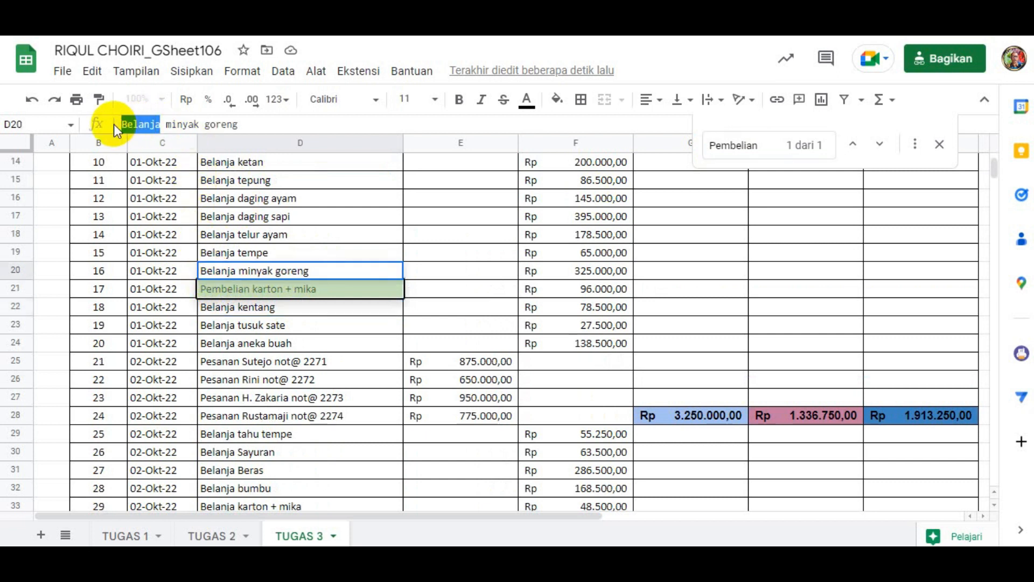
{"action": "left_click", "coordinate": [747, 147]}
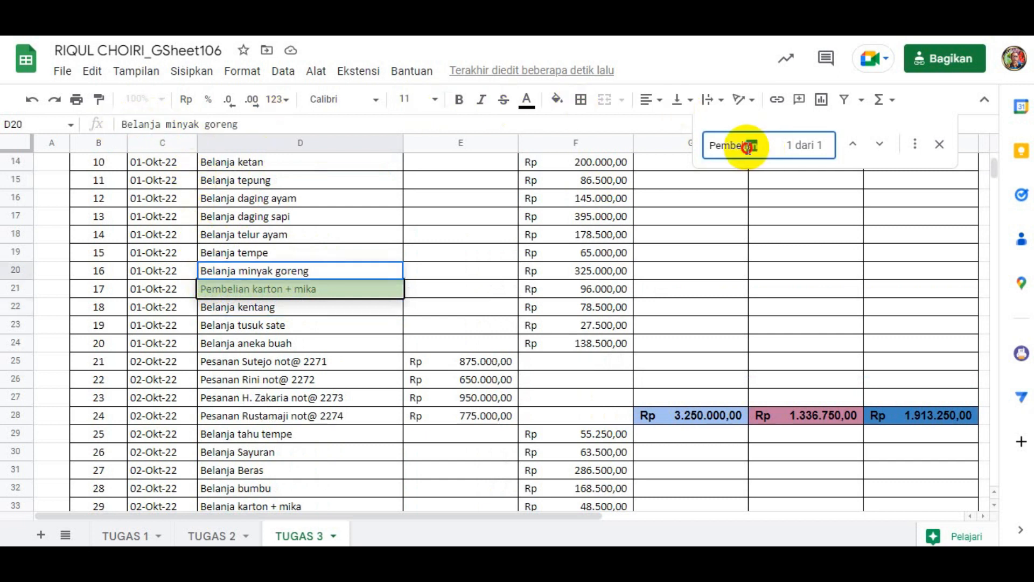
{"action": "left_click_drag", "start_coordinate": [747, 147], "coordinate": [686, 144]}
{"action": "key", "text": "ctrl+v"}
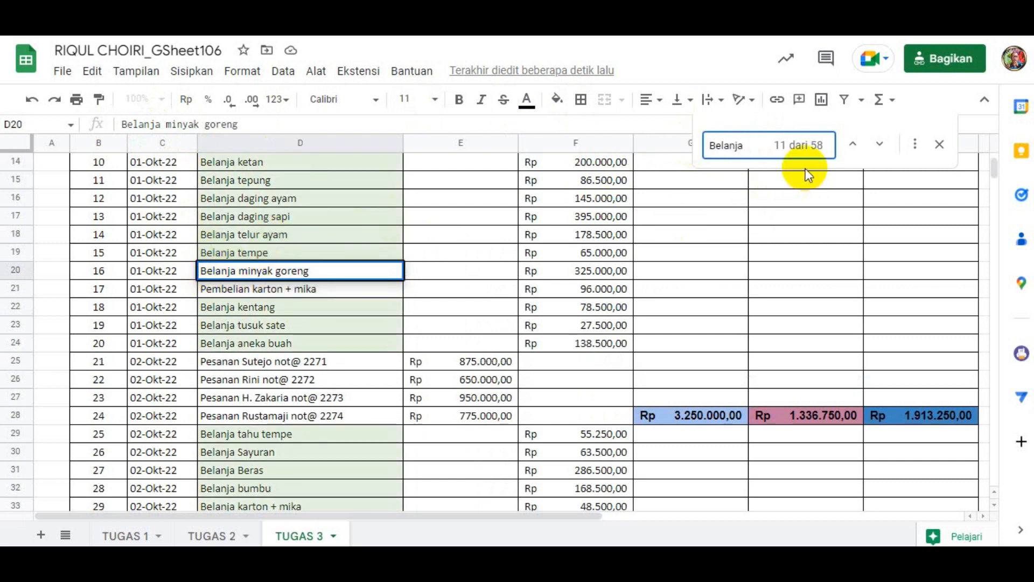
Go back through the "Belanja" matches to the "Belanja bumbu" entry in D13.
{"action": "left_click", "coordinate": [853, 147]}
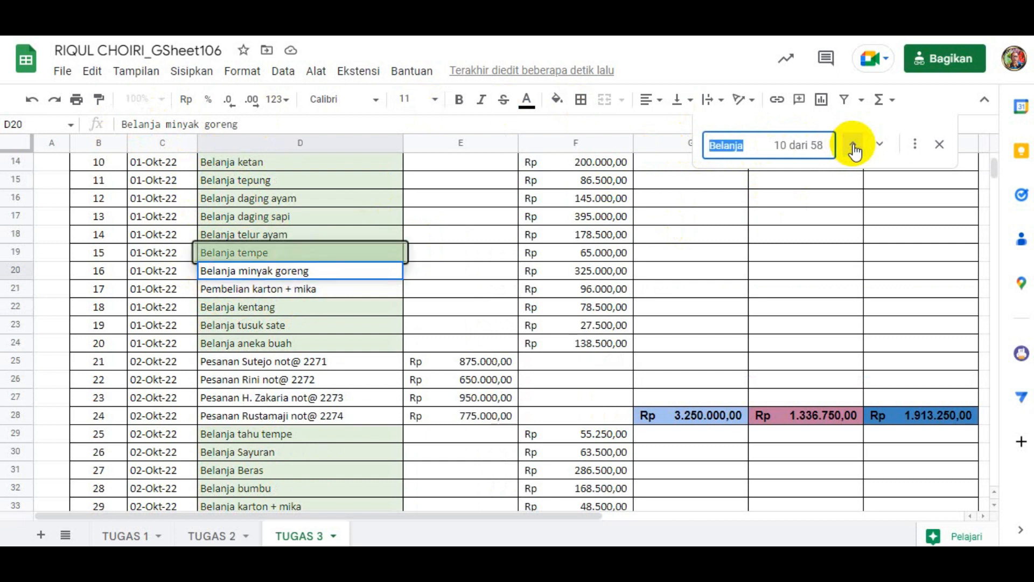
{"action": "left_click", "coordinate": [853, 146]}
{"action": "left_click", "coordinate": [853, 147]}
{"action": "left_click", "coordinate": [853, 147]}
{"action": "left_click", "coordinate": [853, 146]}
{"action": "left_click", "coordinate": [854, 147]}
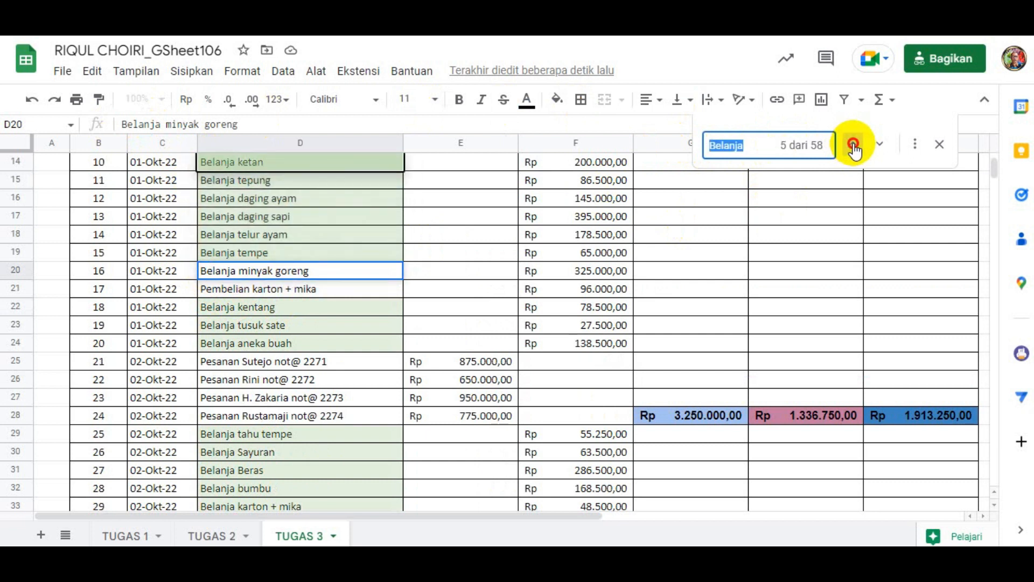
{"action": "left_click", "coordinate": [854, 147]}
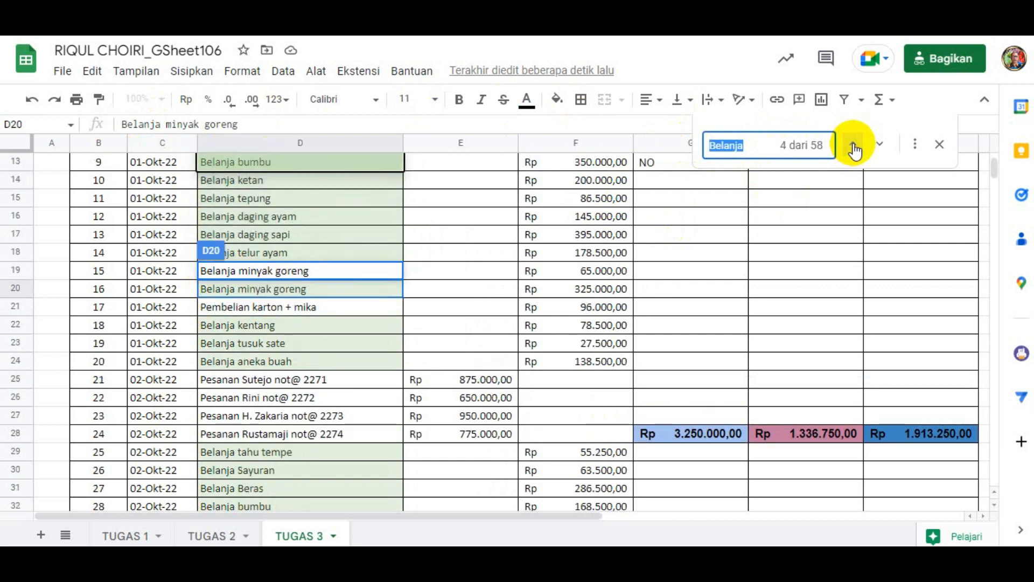
Open find and replace for "Belanja", set the replacement text to "Pembelian", and move the dialog off the Keterangan column.
{"action": "left_click", "coordinate": [914, 147]}
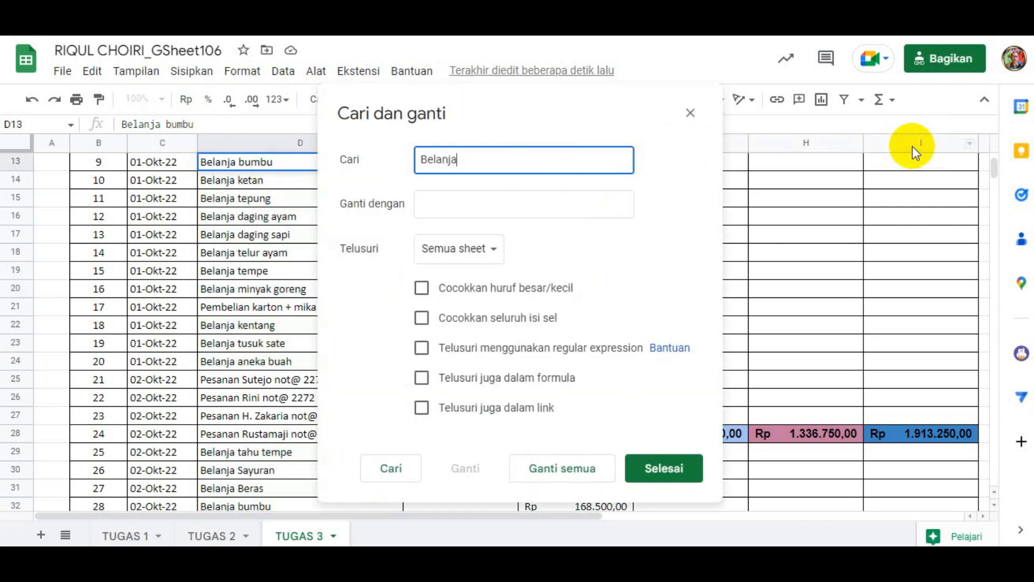
{"action": "left_click", "coordinate": [431, 205]}
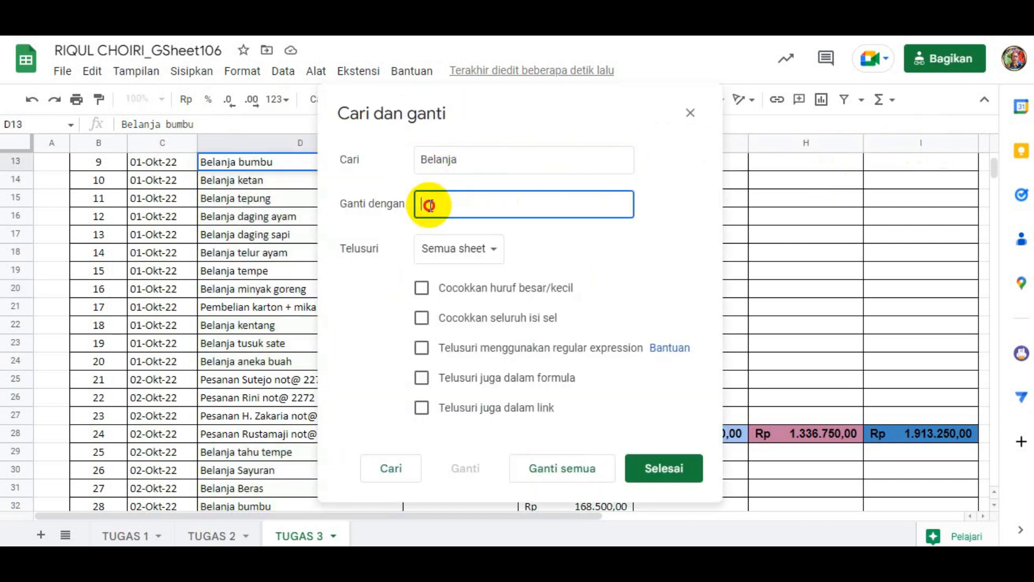
{"action": "type", "text": "Pembelian"}
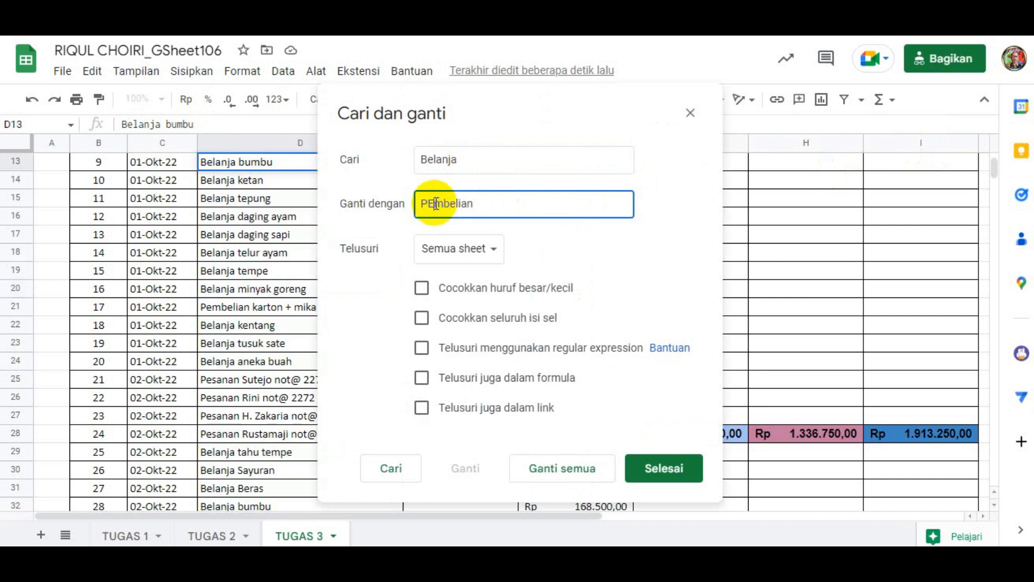
{"action": "key", "text": "BackSpace"}
{"action": "type", "text": "e"}
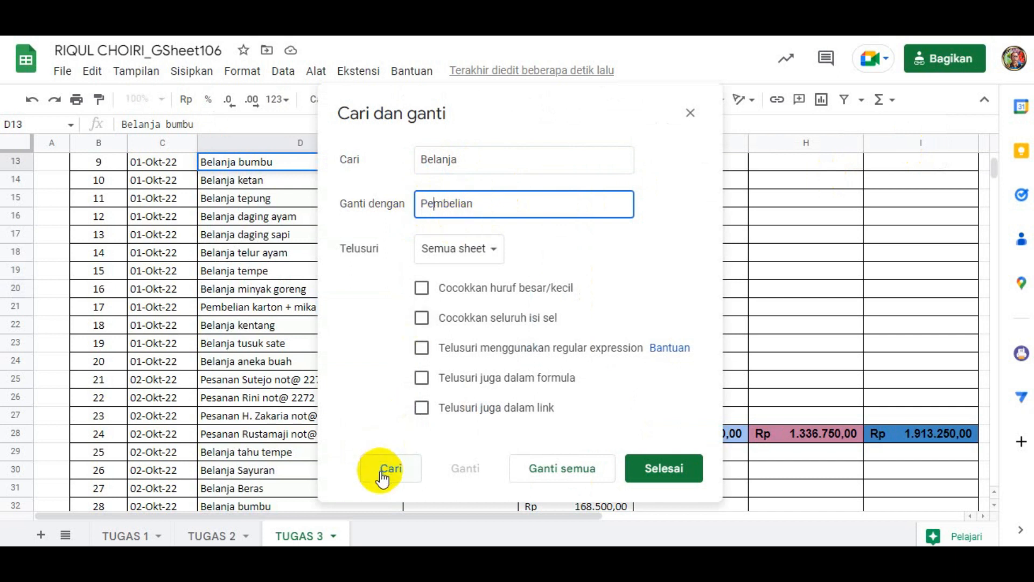
{"action": "left_click_drag", "start_coordinate": [451, 96], "coordinate": [716, 101]}
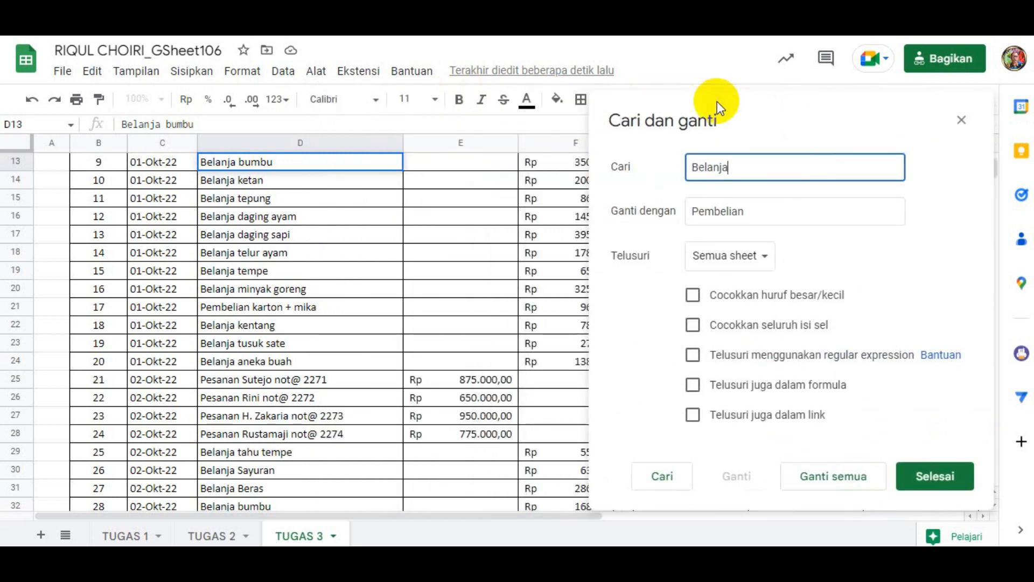
Replace "Belanja" with "Pembelian" one match at a time in D16 to D19 and D22, skipping D14, D15 and D20.
{"action": "left_click", "coordinate": [654, 477]}
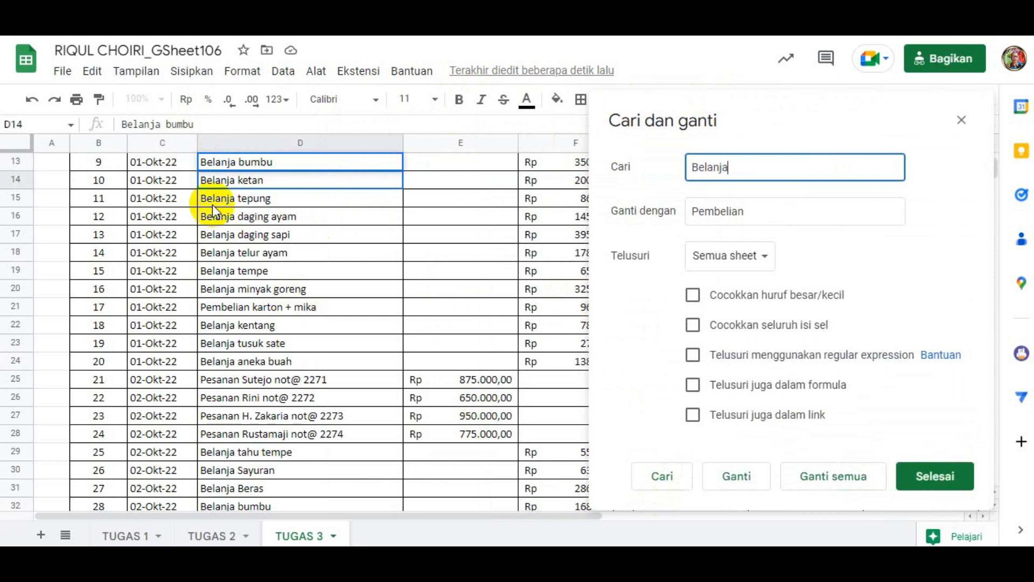
{"action": "left_click", "coordinate": [655, 478]}
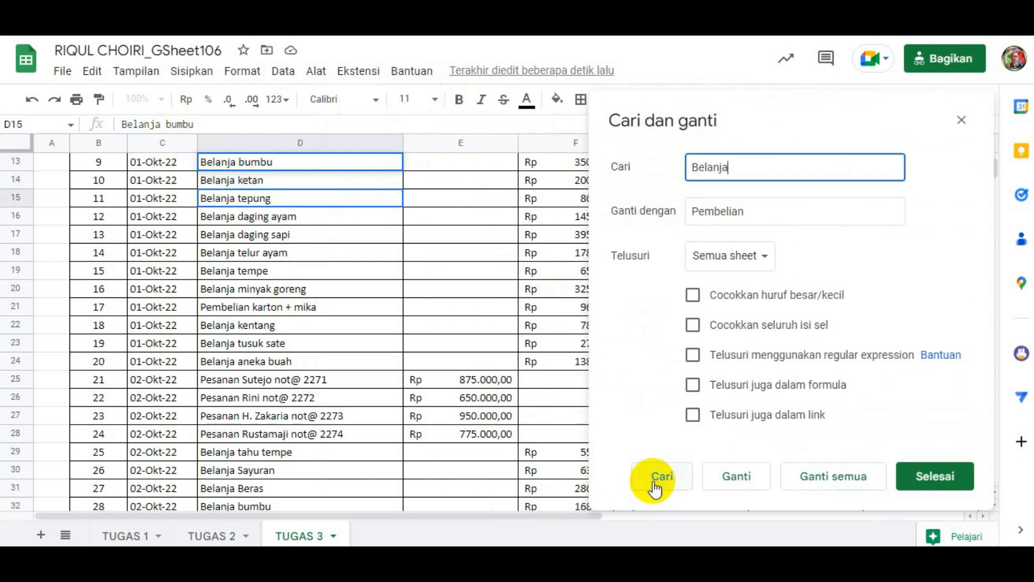
{"action": "left_click", "coordinate": [655, 477]}
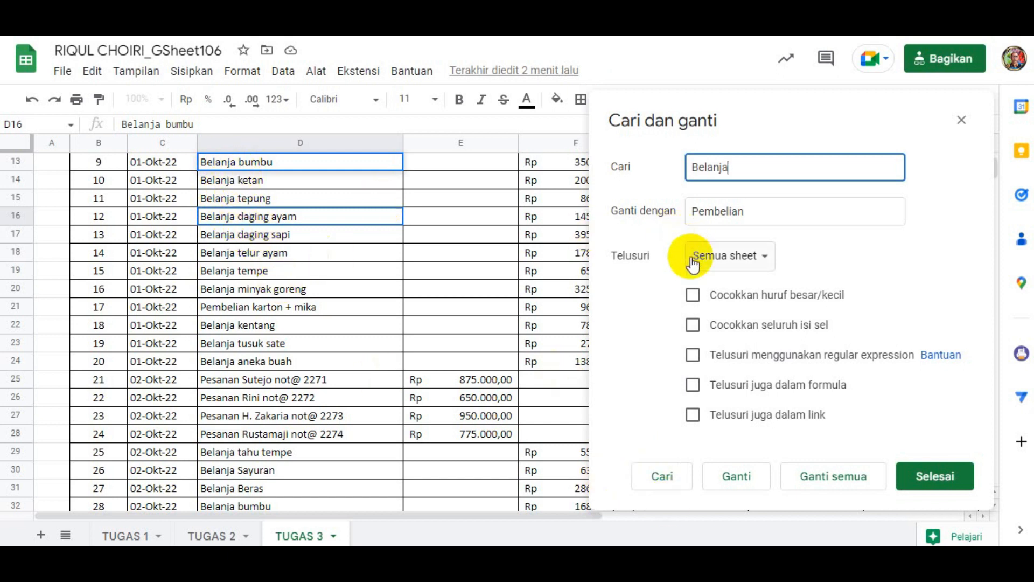
{"action": "left_click", "coordinate": [722, 481]}
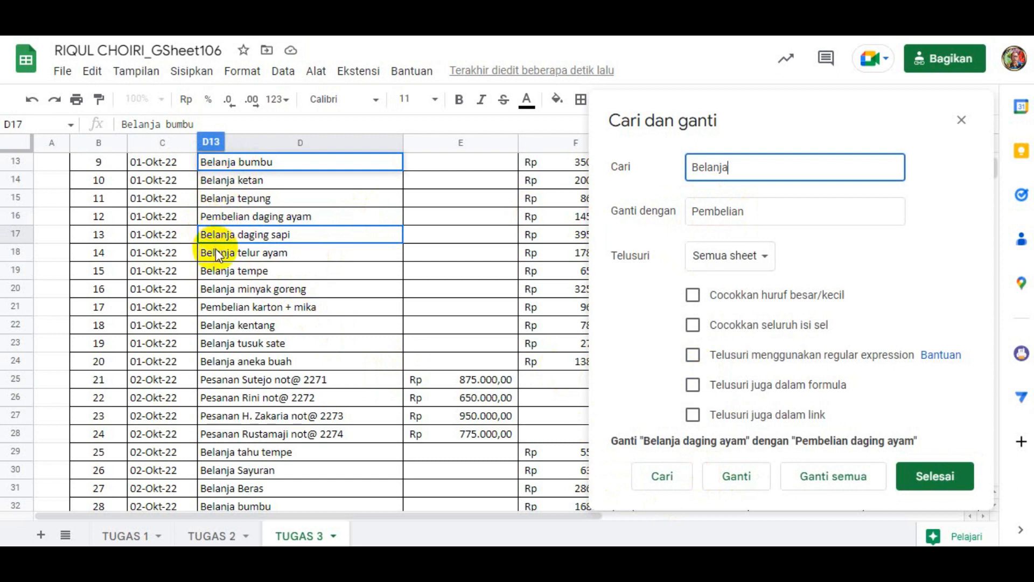
{"action": "left_click", "coordinate": [731, 484]}
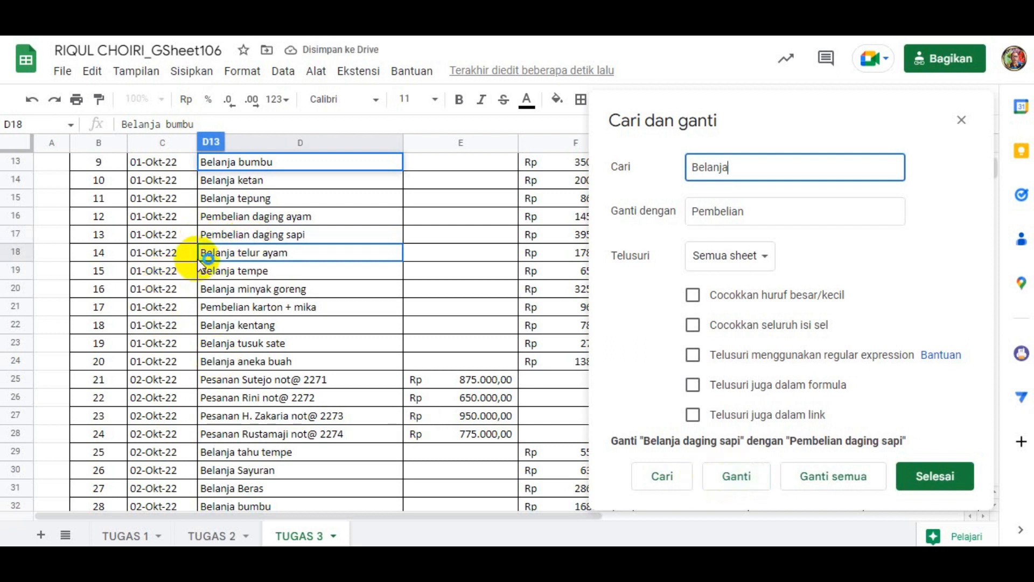
{"action": "left_click", "coordinate": [739, 483]}
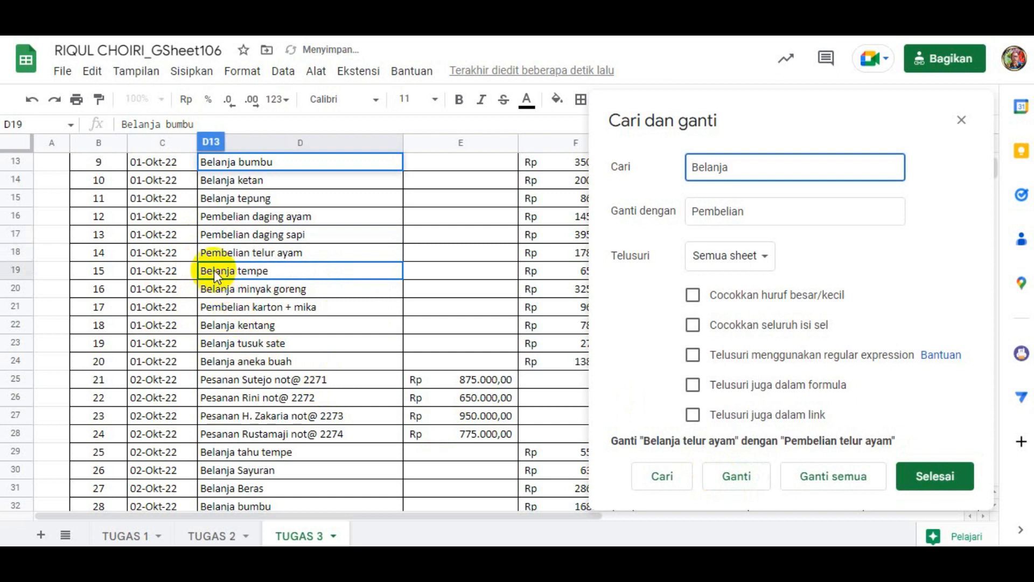
{"action": "left_click", "coordinate": [738, 483]}
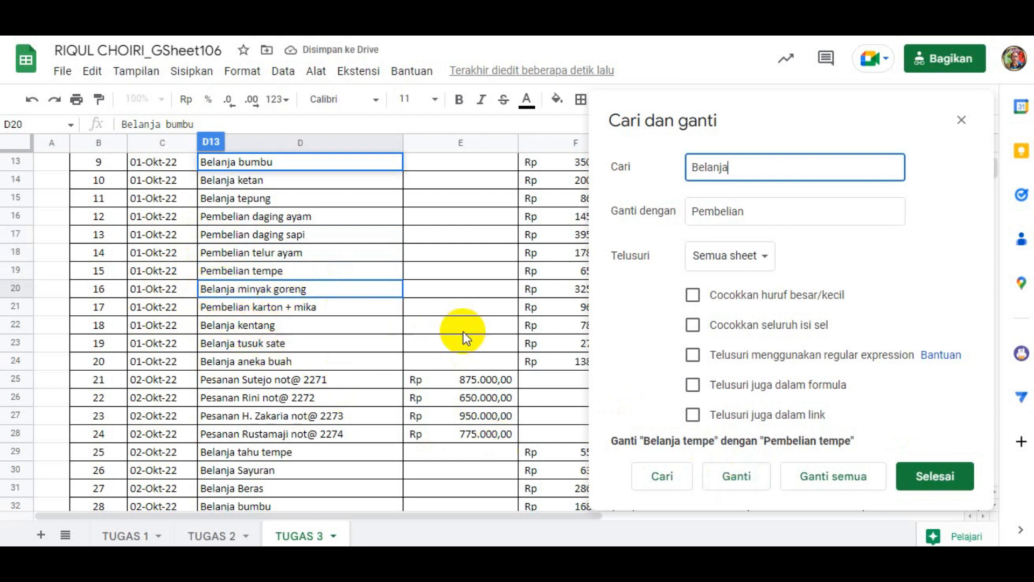
{"action": "left_click", "coordinate": [664, 476]}
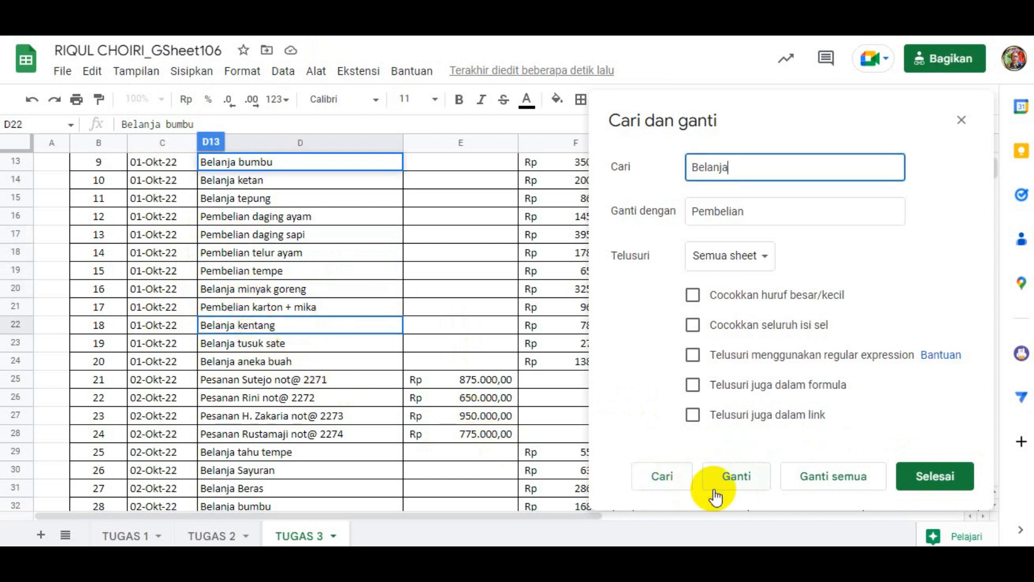
{"action": "left_click", "coordinate": [735, 478]}
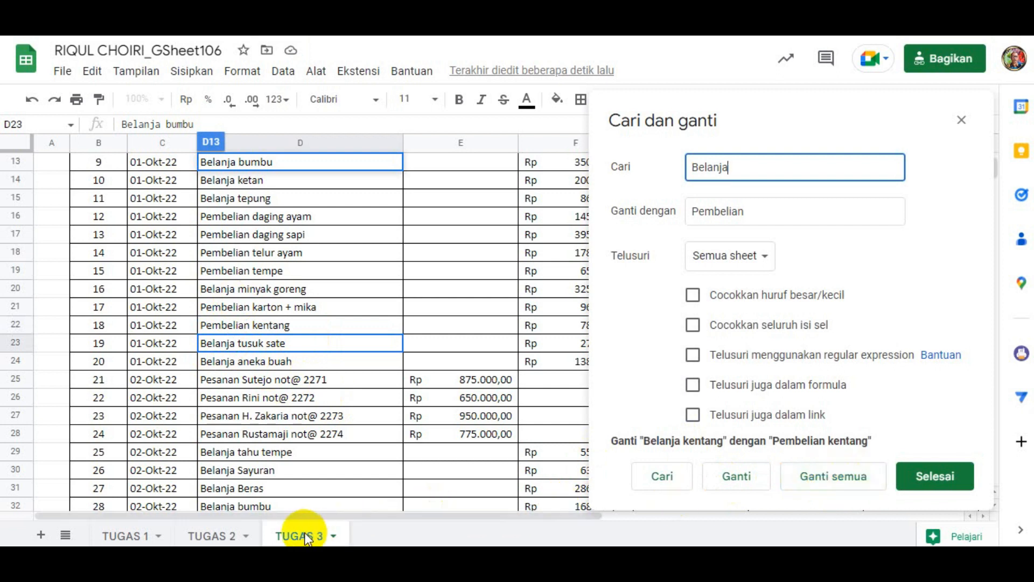
Check sheet TUGAS 2, return to TUGAS 3, and replace every "Belanja" with "Pembelian" across all sheets, finishing the replacement.
{"action": "left_click", "coordinate": [199, 536]}
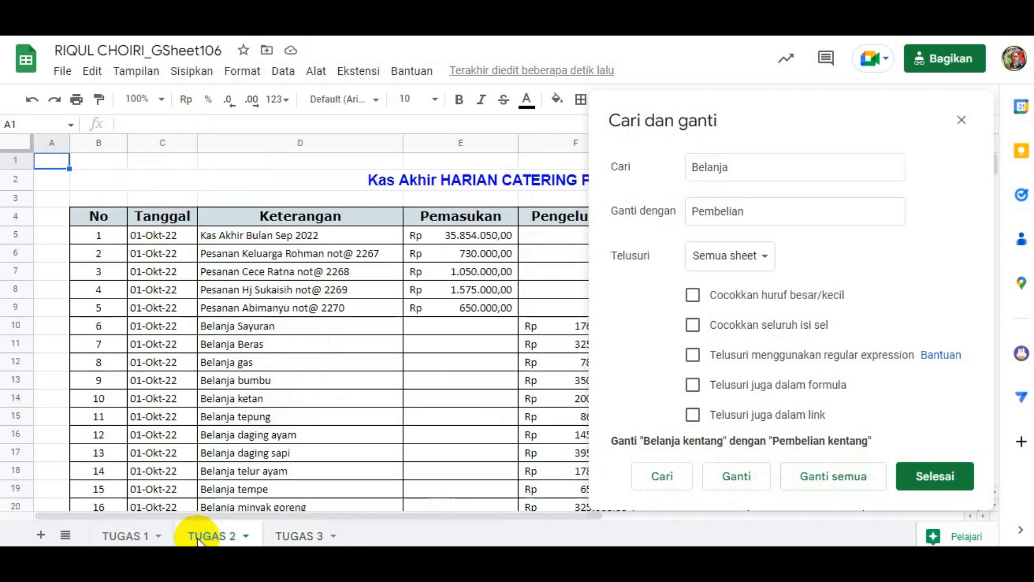
{"action": "left_click", "coordinate": [297, 535]}
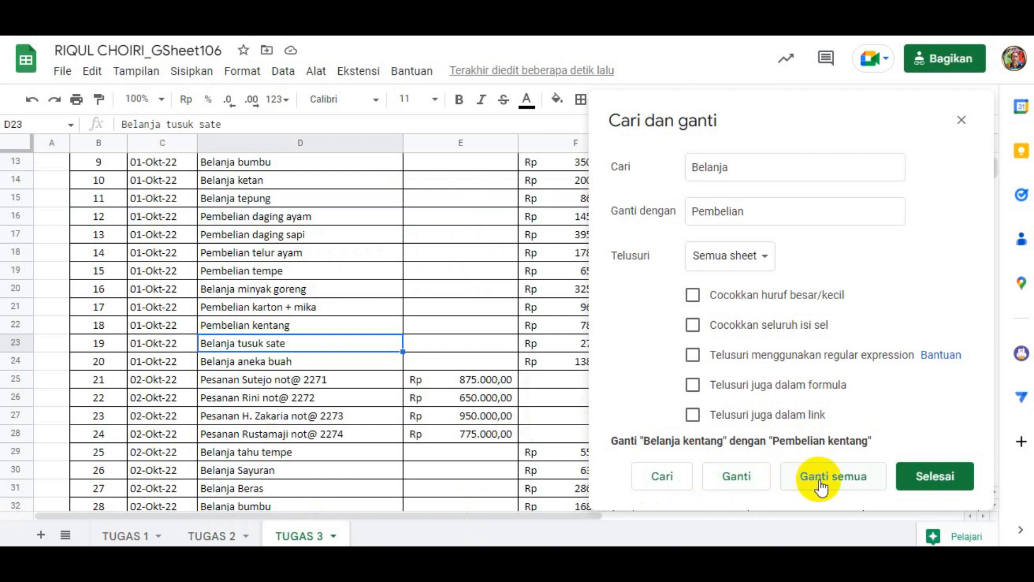
{"action": "left_click", "coordinate": [820, 485]}
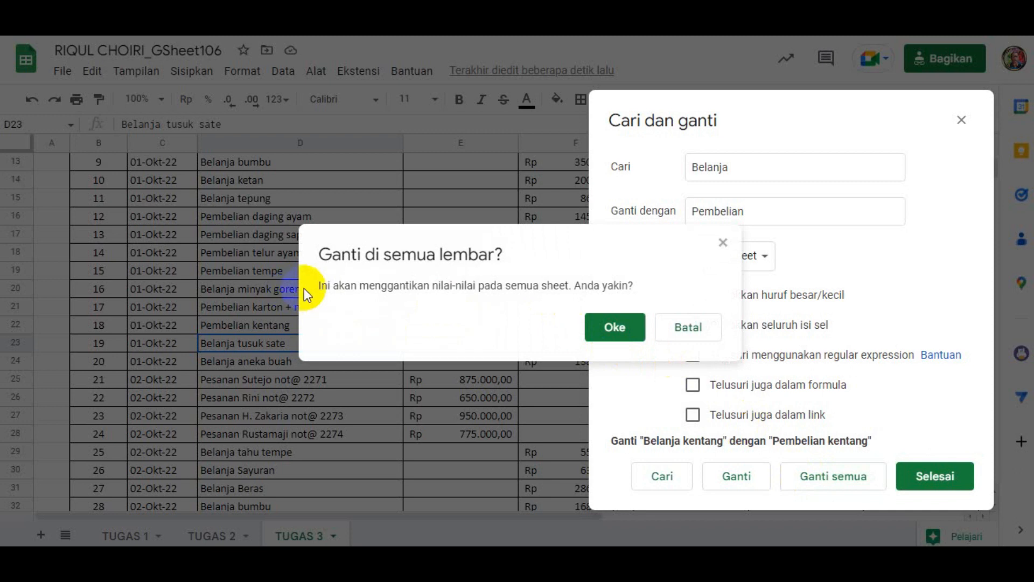
{"action": "left_click", "coordinate": [612, 330]}
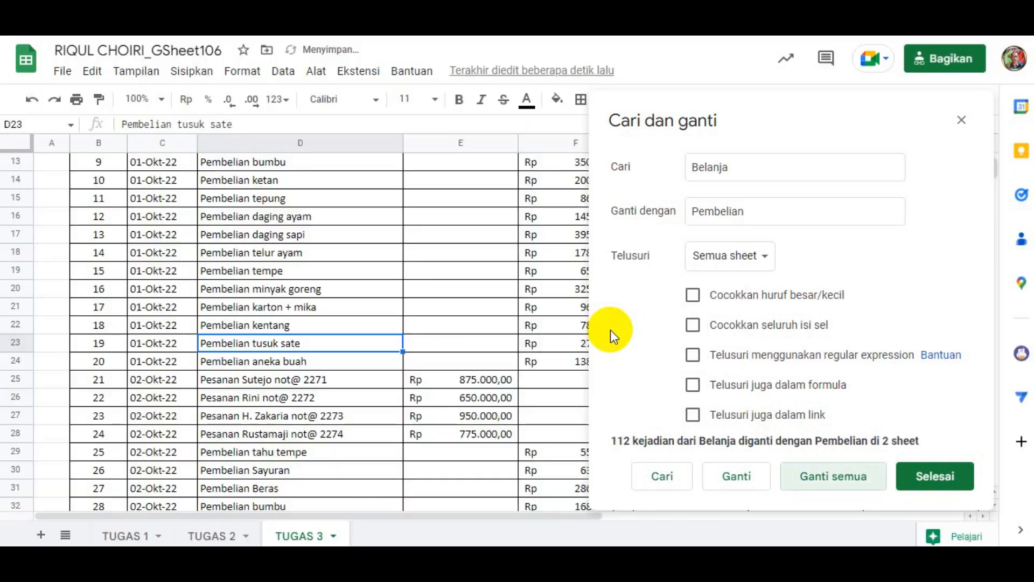
{"action": "left_click", "coordinate": [928, 478]}
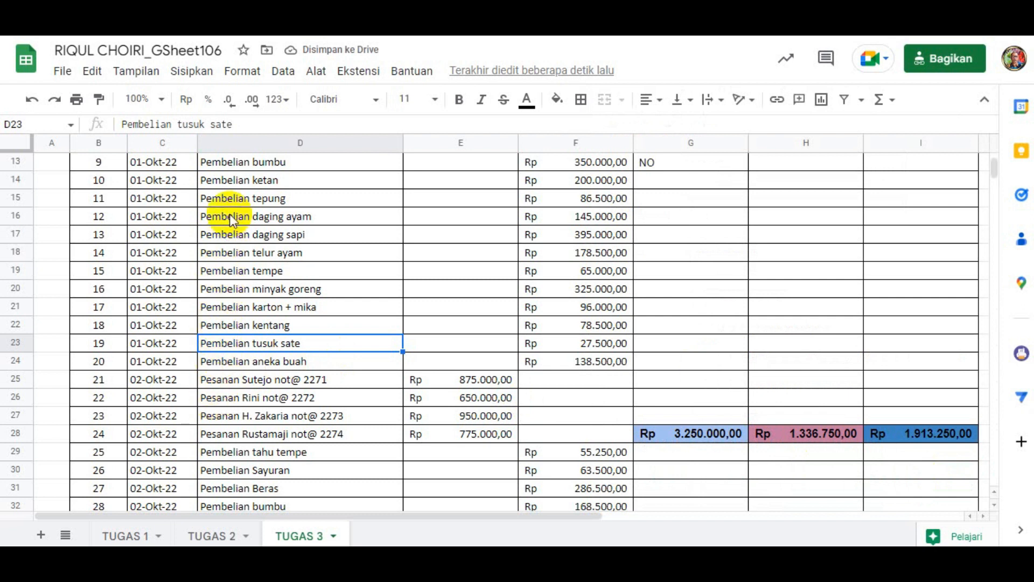
Look through the replaced entries in the Keterangan column of TUGAS 3 and open sheet TUGAS 2.
{"action": "scroll", "coordinate": [227, 215], "scroll_direction": "up", "scroll_amount": 5}
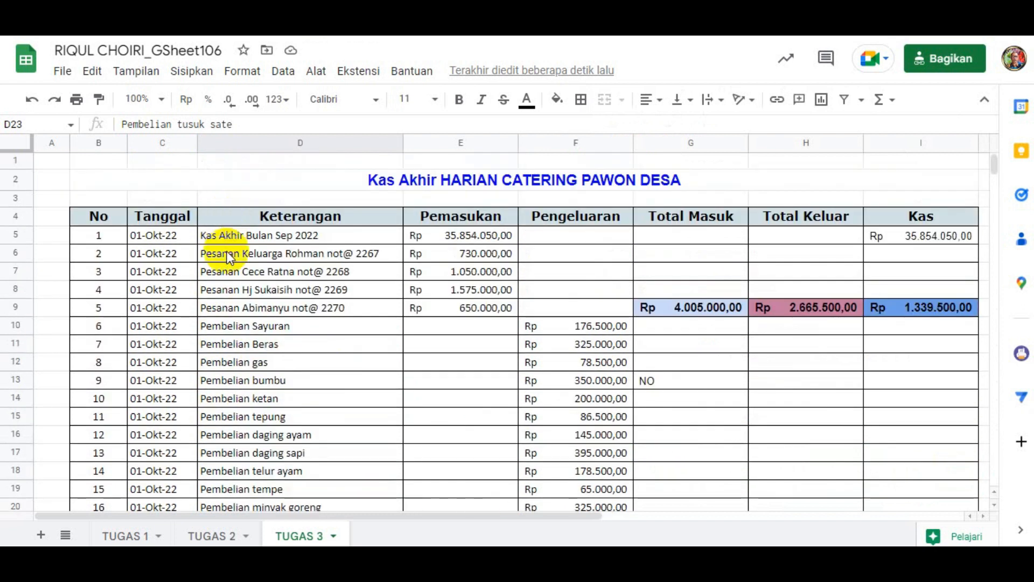
{"action": "scroll", "coordinate": [227, 215], "scroll_direction": "down", "scroll_amount": 3}
{"action": "scroll", "coordinate": [227, 318], "scroll_direction": "down", "scroll_amount": 5}
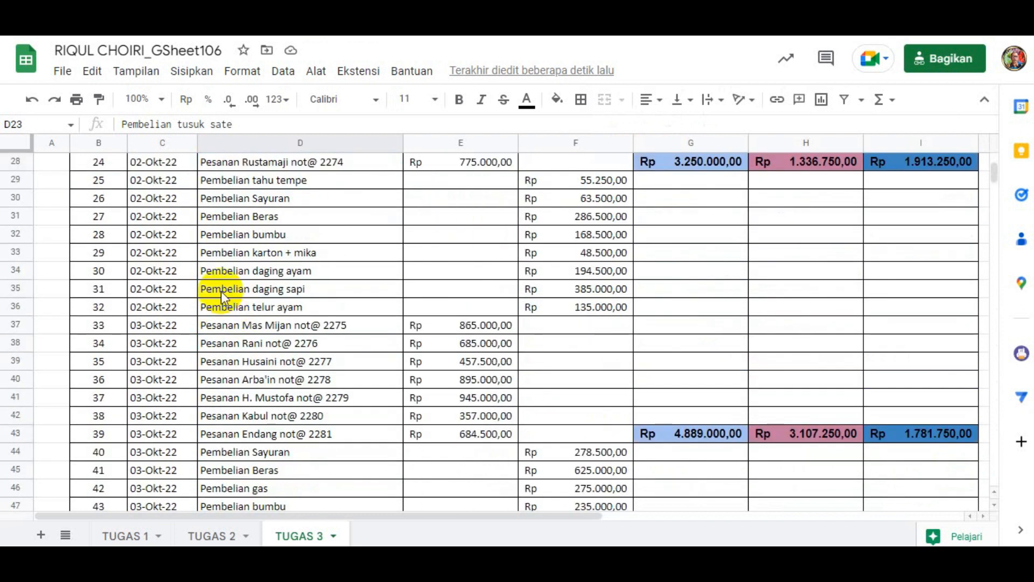
{"action": "scroll", "coordinate": [221, 323], "scroll_direction": "down", "scroll_amount": 4}
{"action": "scroll", "coordinate": [218, 339], "scroll_direction": "down", "scroll_amount": 8}
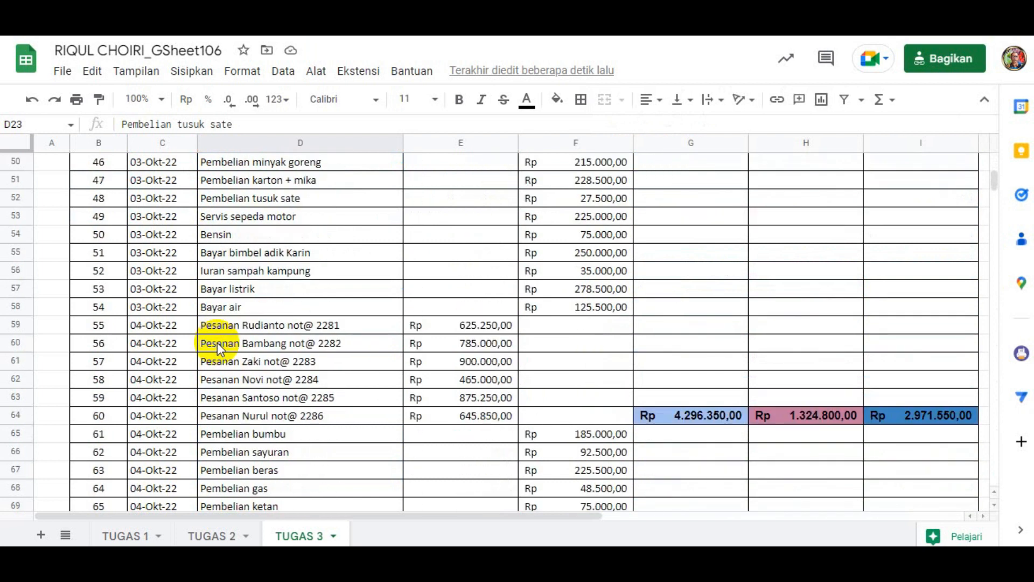
{"action": "left_click", "coordinate": [213, 532]}
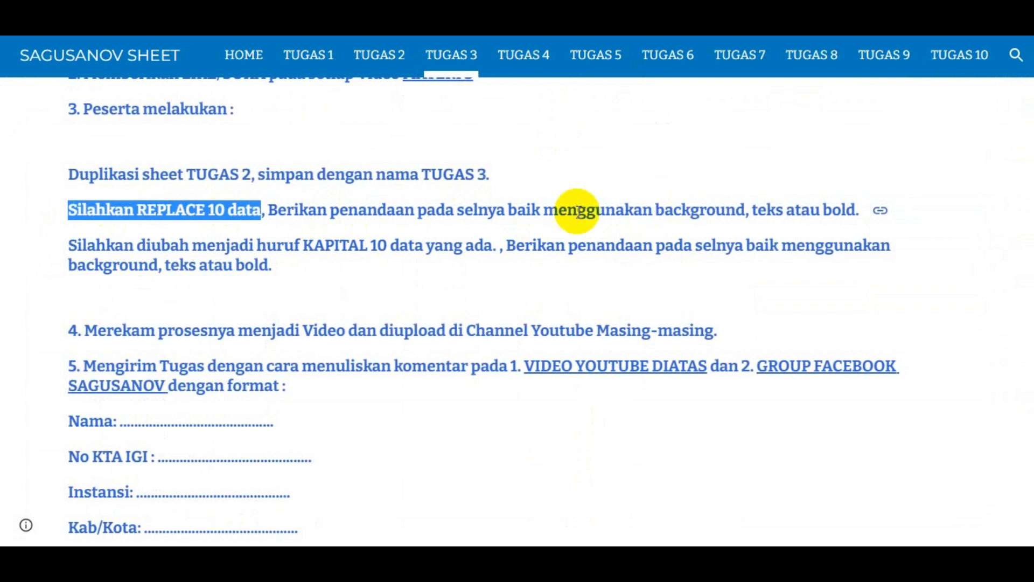
Highlight the cell-marking instruction on the assignment page, and make the order entries in D6:D9 of sheet TUGAS 2 bold.
{"action": "left_click_drag", "start_coordinate": [272, 210], "coordinate": [853, 212]}
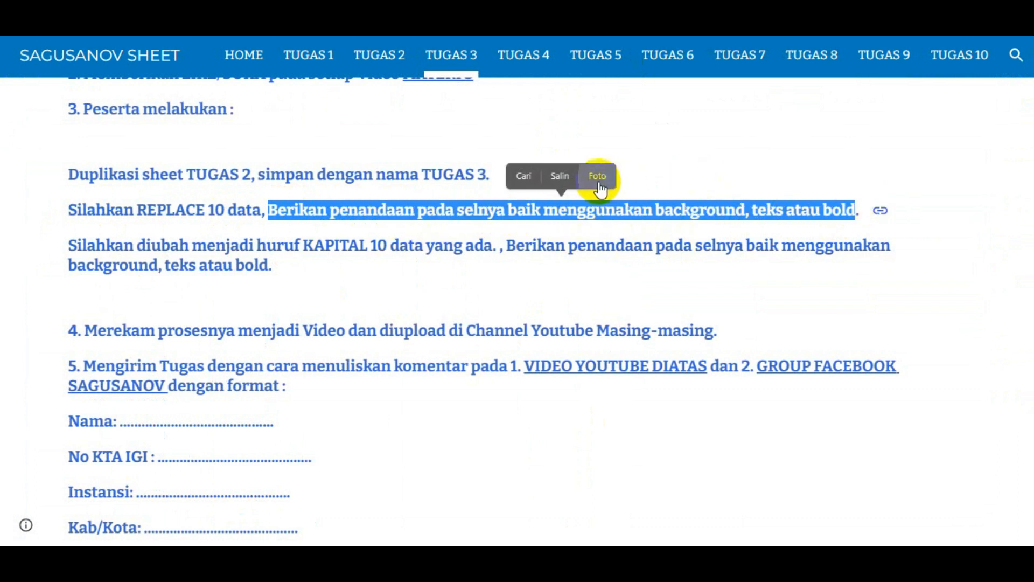
{"action": "left_click", "coordinate": [540, 36]}
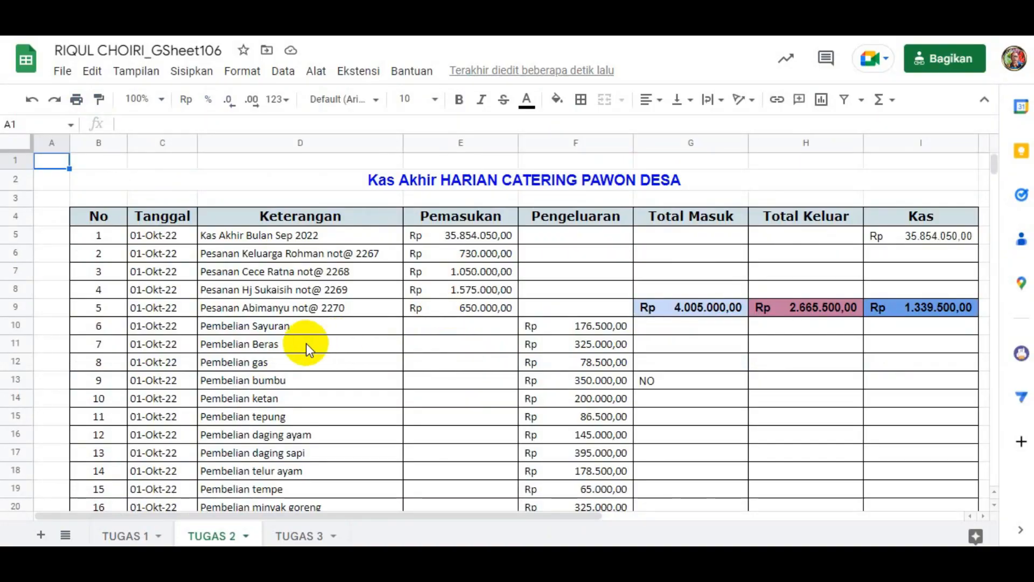
{"action": "left_click", "coordinate": [222, 254]}
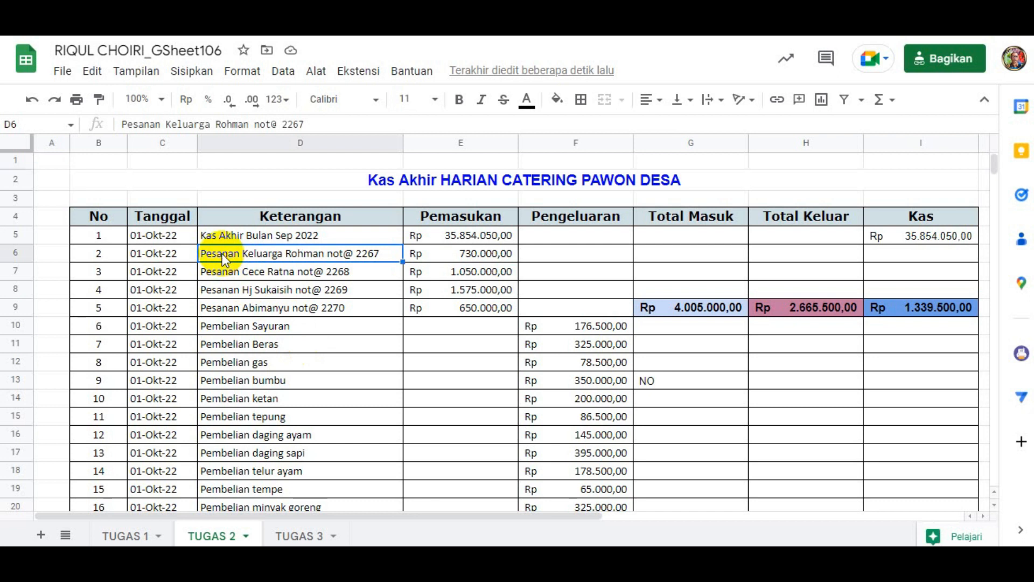
{"action": "left_click", "coordinate": [221, 311], "text": "shift"}
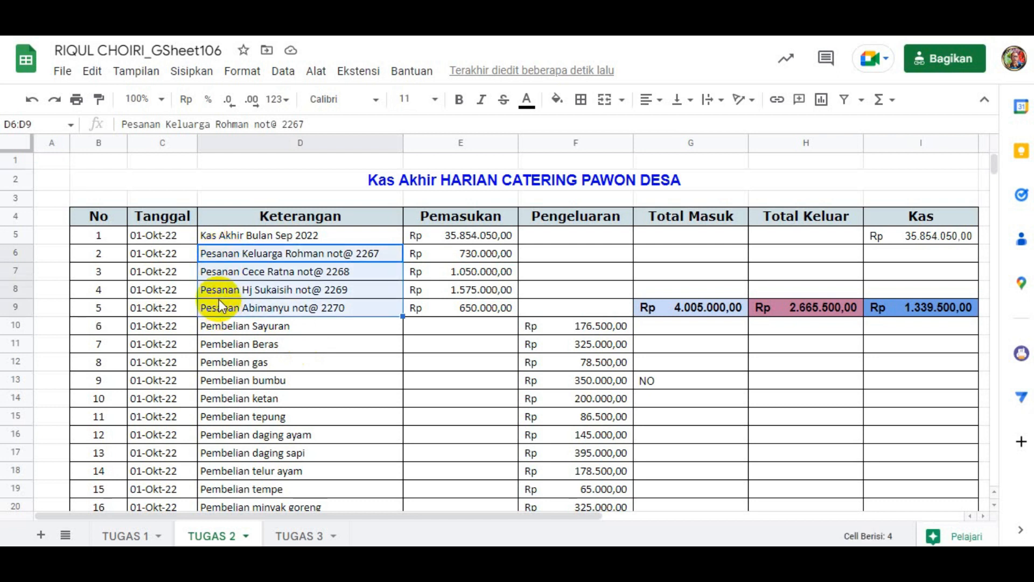
{"action": "left_click", "coordinate": [457, 106]}
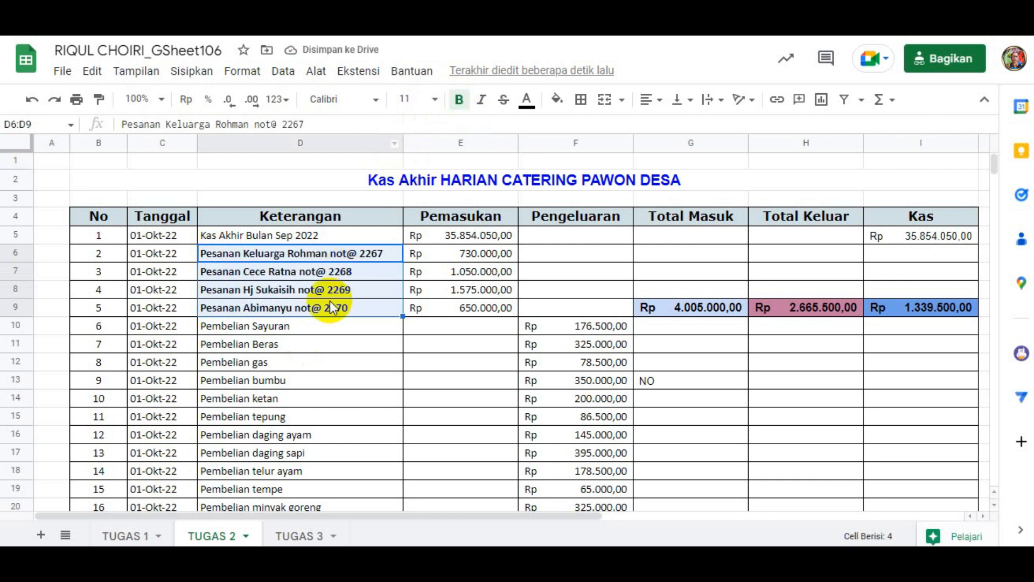
Format the order entries in D25:D28 of sheet TUGAS 2 with red text, bold and font size 12.
{"action": "scroll", "coordinate": [326, 306], "scroll_direction": "down", "scroll_amount": 2}
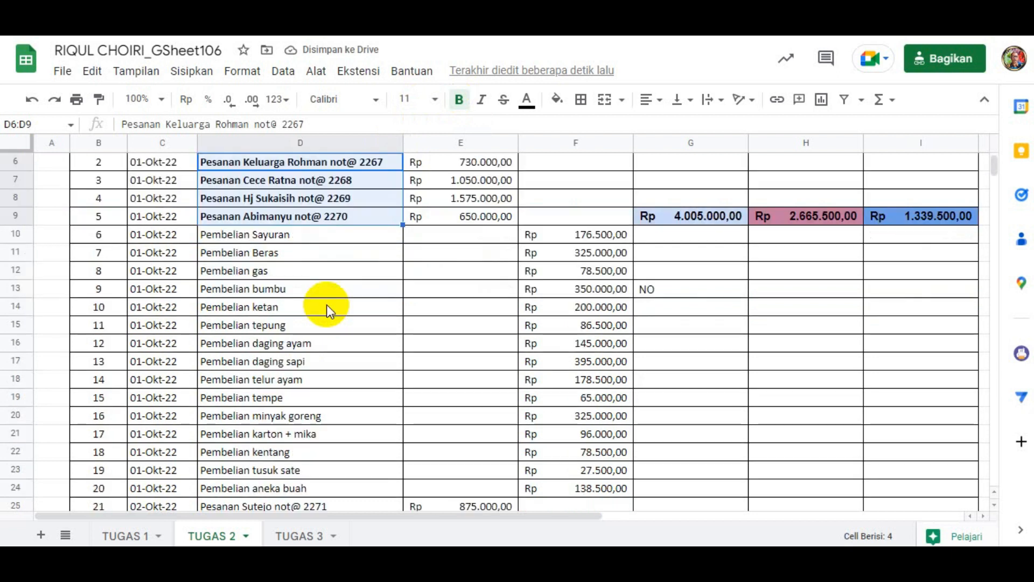
{"action": "scroll", "coordinate": [327, 305], "scroll_direction": "down", "scroll_amount": 4}
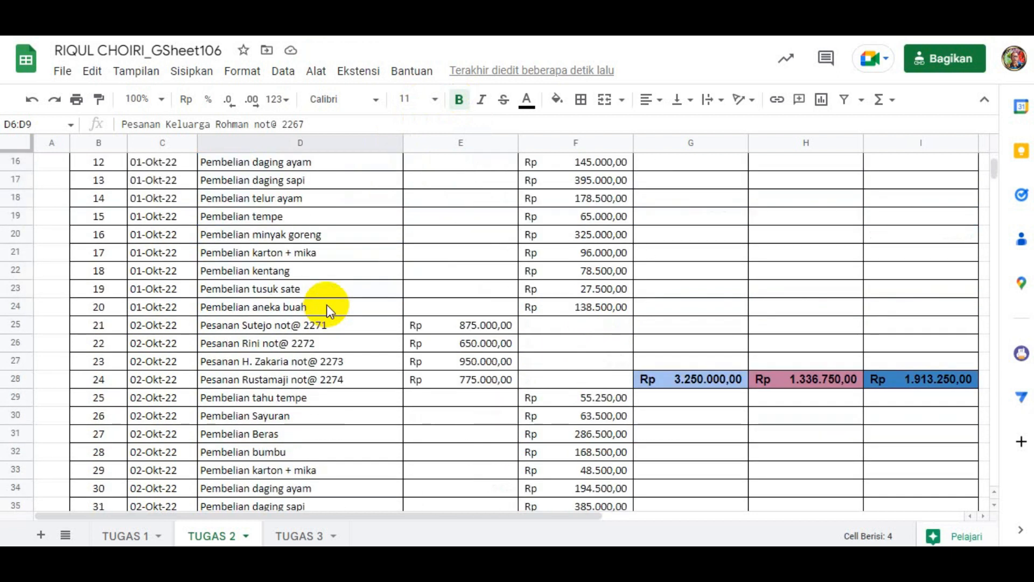
{"action": "left_click", "coordinate": [207, 328]}
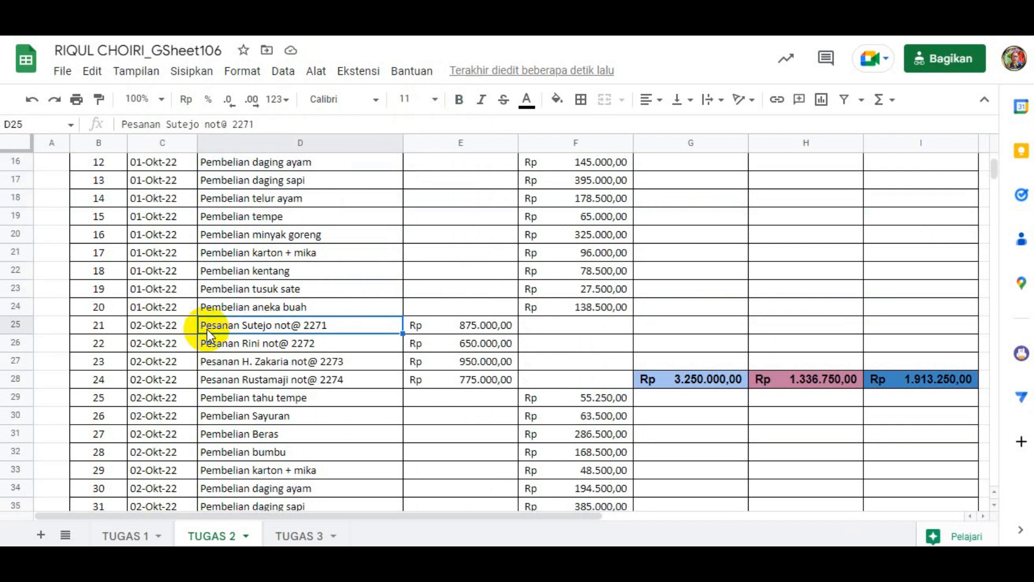
{"action": "left_click", "coordinate": [236, 381], "text": "shift"}
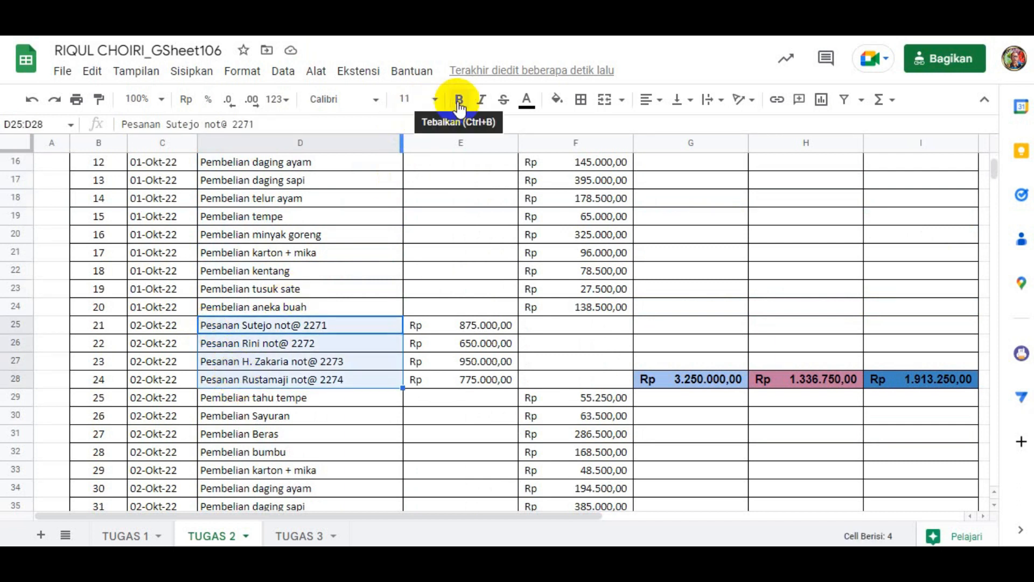
{"action": "left_click", "coordinate": [527, 113]}
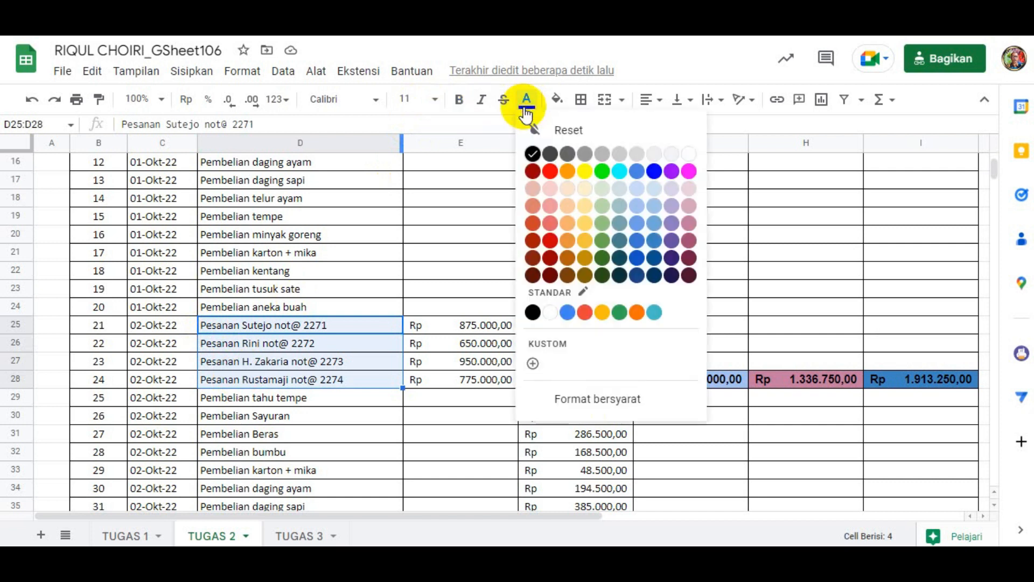
{"action": "left_click", "coordinate": [550, 171]}
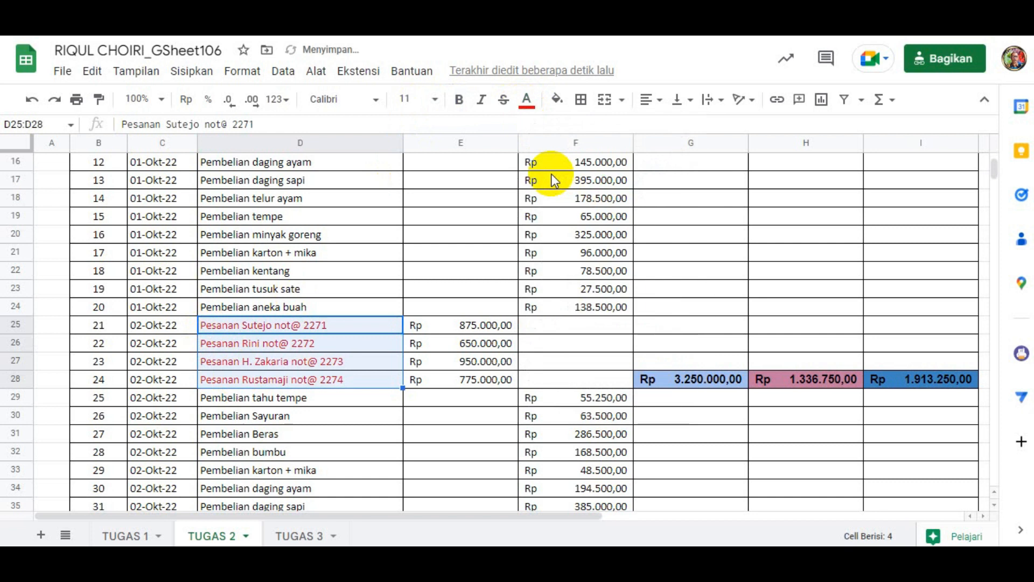
{"action": "left_click", "coordinate": [457, 100]}
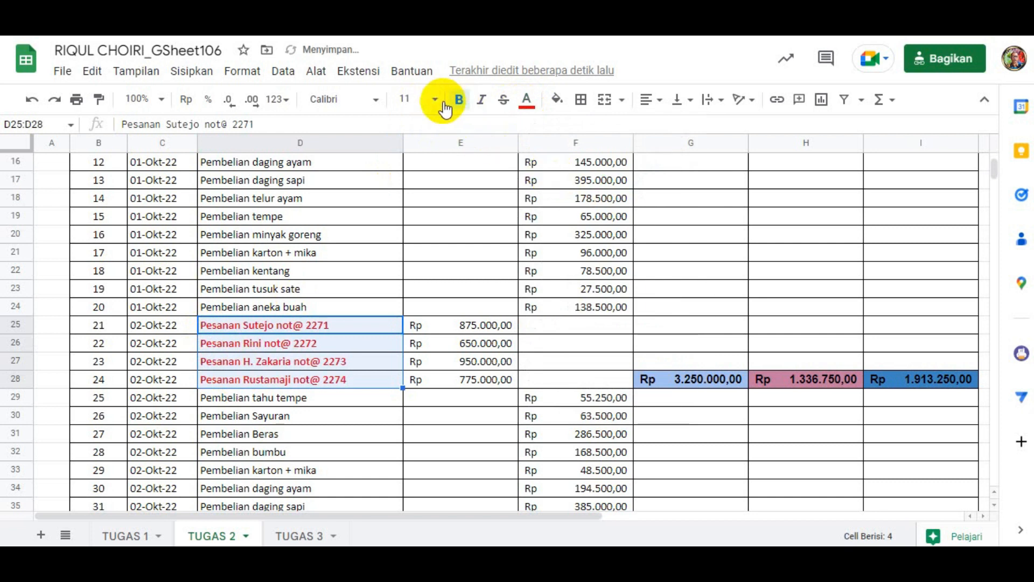
{"action": "left_click", "coordinate": [435, 100]}
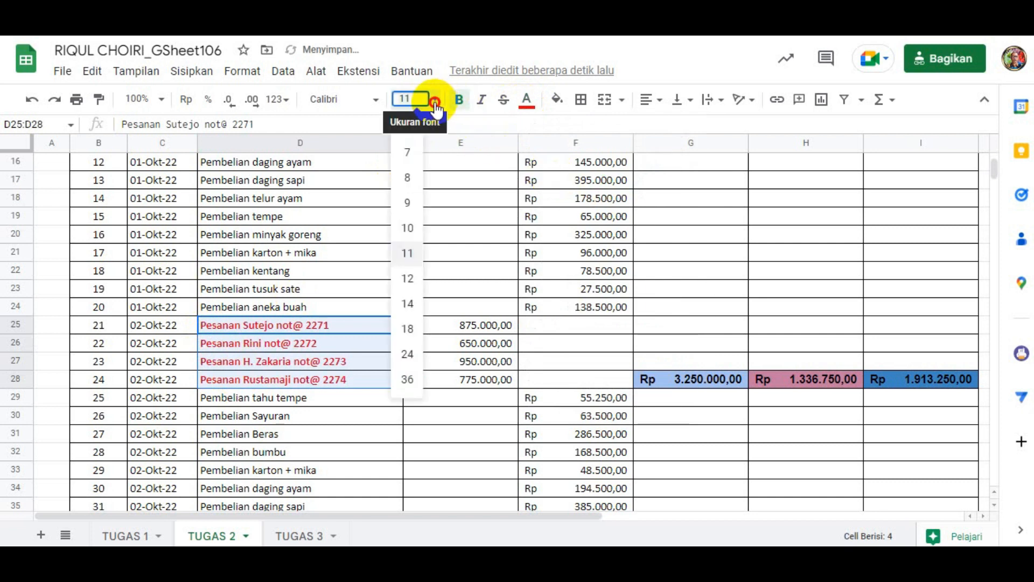
{"action": "left_click", "coordinate": [410, 280]}
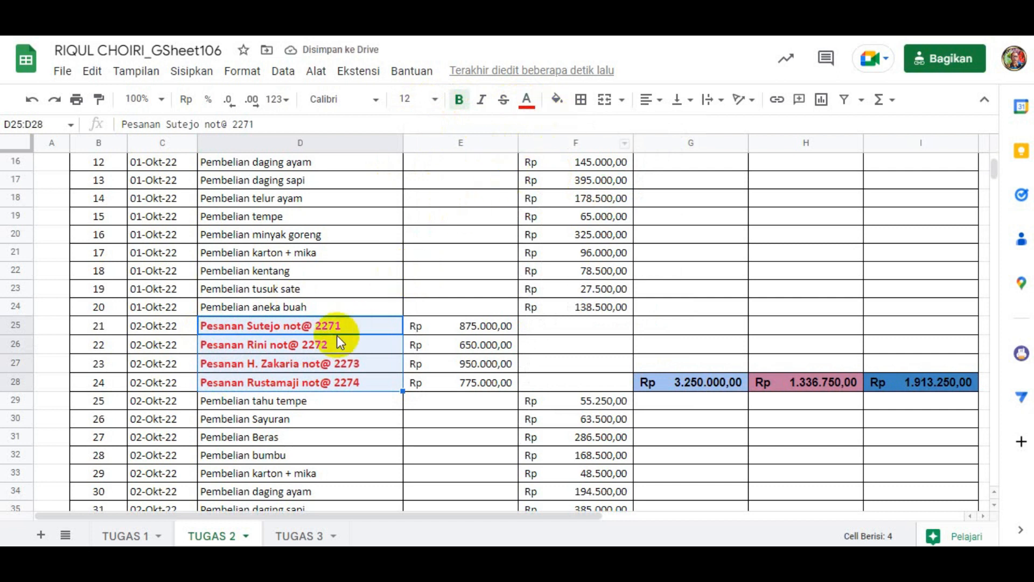
Fill the order entries in D37:D43 with a green background.
{"action": "scroll", "coordinate": [307, 367], "scroll_direction": "down", "scroll_amount": 6}
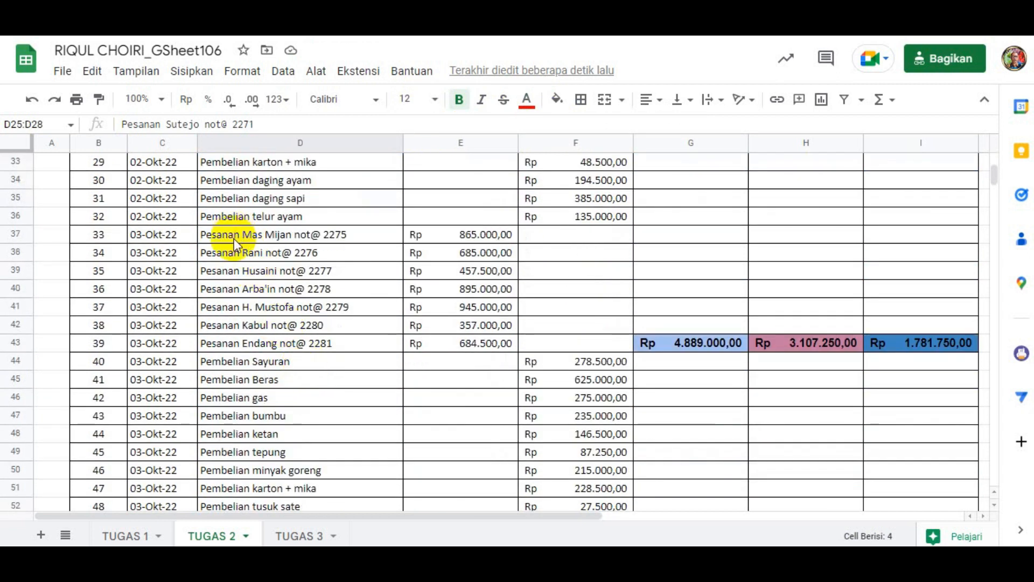
{"action": "left_click", "coordinate": [233, 239]}
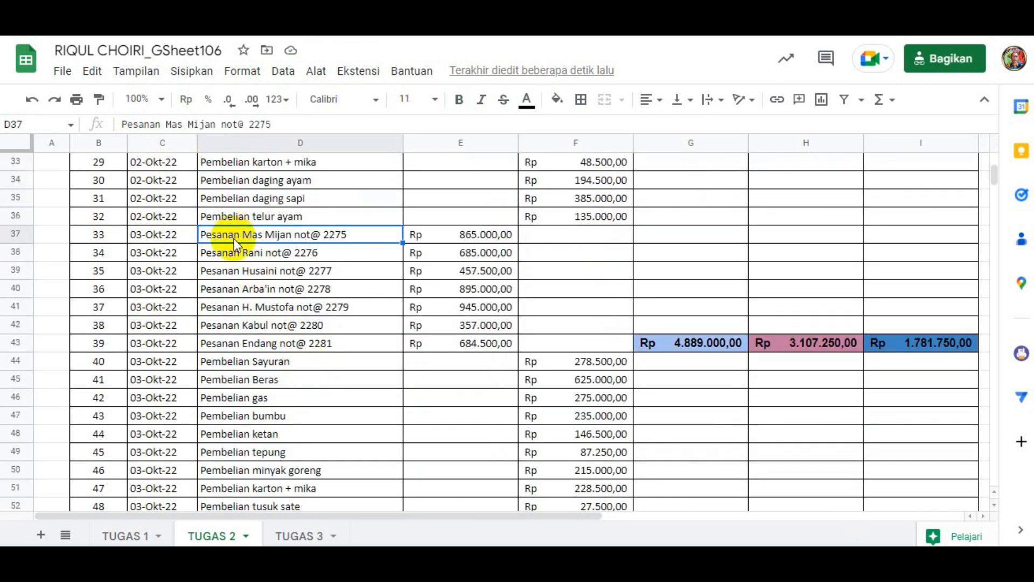
{"action": "left_click", "coordinate": [247, 345], "text": "shift"}
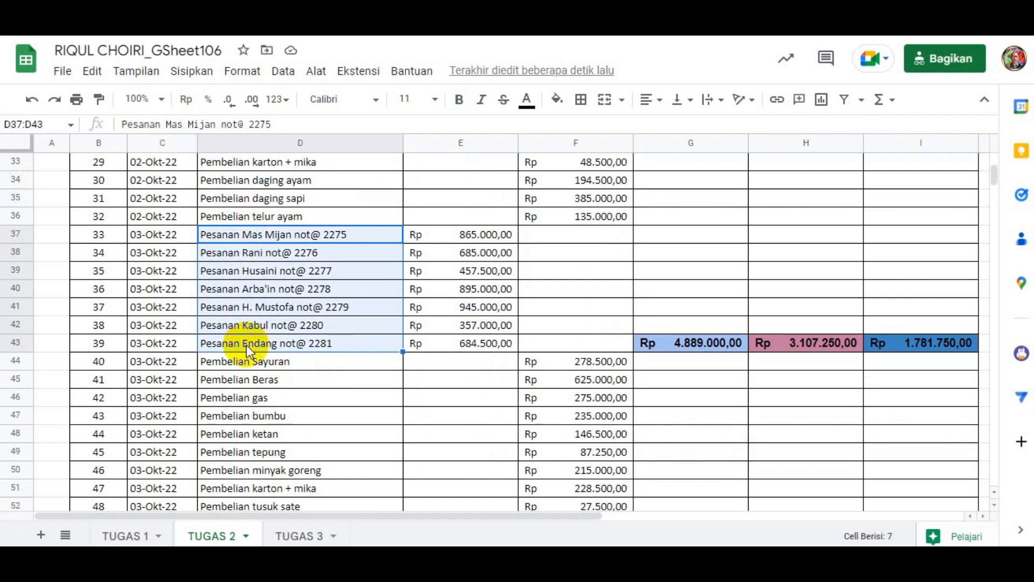
{"action": "left_click", "coordinate": [558, 100]}
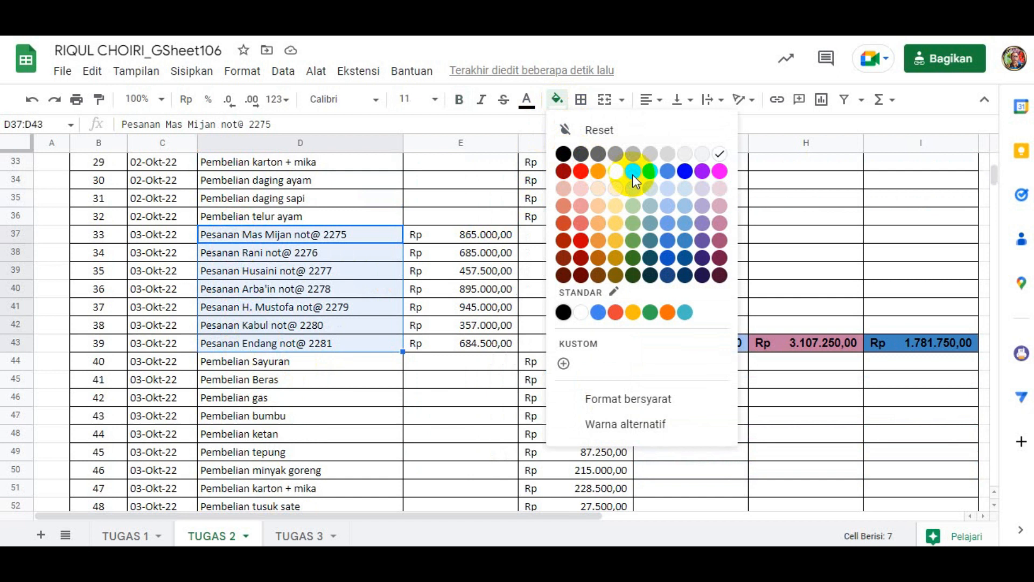
{"action": "left_click", "coordinate": [635, 177]}
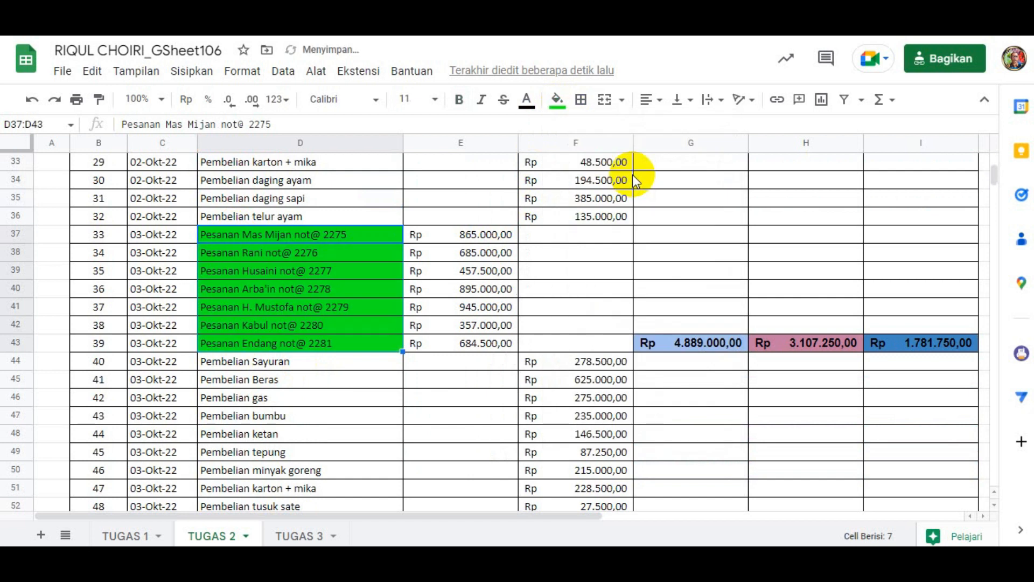
Look over the marked order entries in the Keterangan column, from the bold ones down to the green-filled ones.
{"action": "scroll", "coordinate": [293, 308], "scroll_direction": "down", "scroll_amount": 4}
{"action": "scroll", "coordinate": [293, 308], "scroll_direction": "up", "scroll_amount": 4}
{"action": "scroll", "coordinate": [293, 309], "scroll_direction": "up", "scroll_amount": 10}
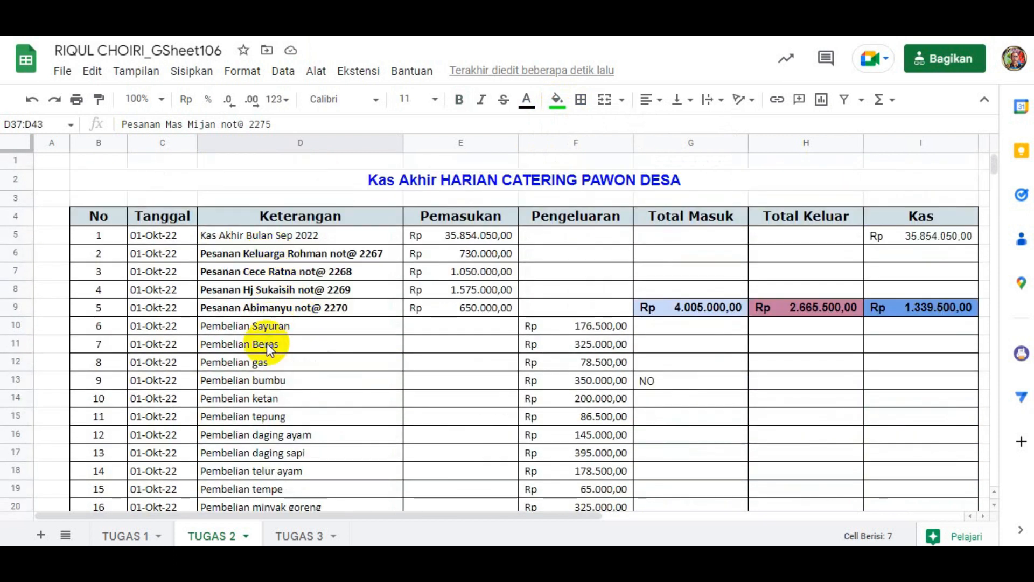
{"action": "scroll", "coordinate": [266, 345], "scroll_direction": "down", "scroll_amount": 6}
{"action": "scroll", "coordinate": [267, 389], "scroll_direction": "down", "scroll_amount": 6}
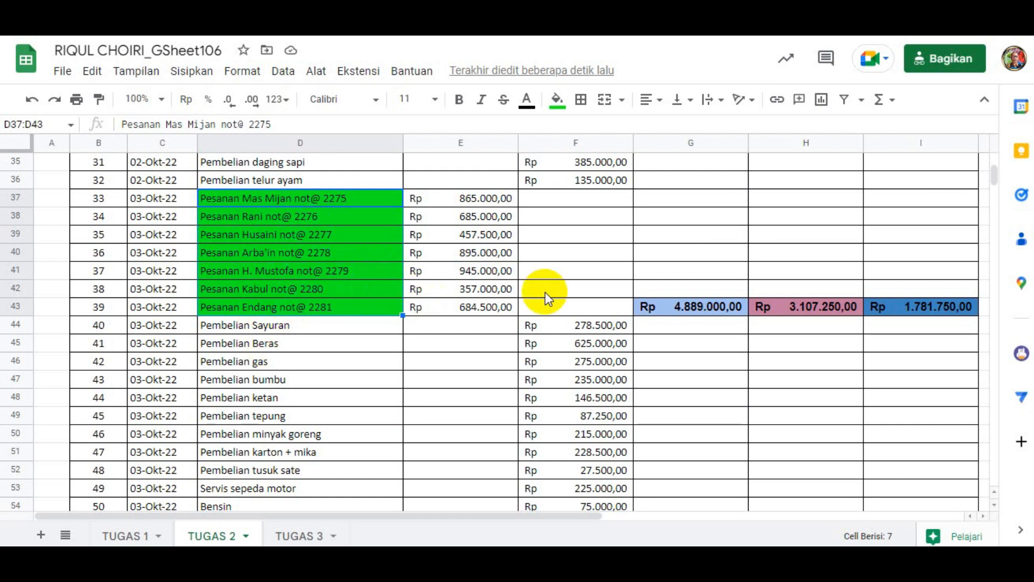
{"action": "scroll", "coordinate": [542, 287], "scroll_direction": "up", "scroll_amount": 6}
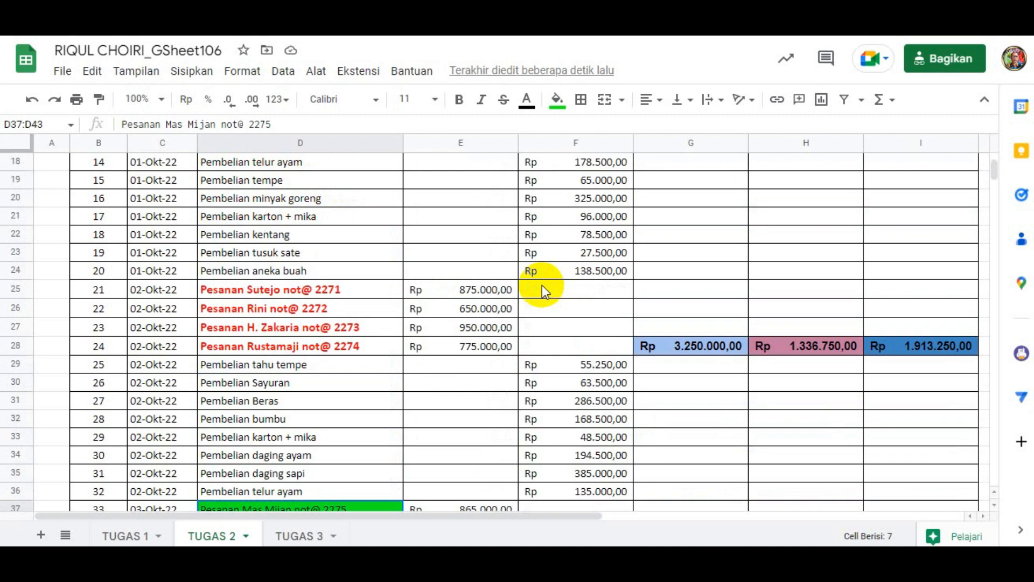
{"action": "scroll", "coordinate": [542, 286], "scroll_direction": "up", "scroll_amount": 6}
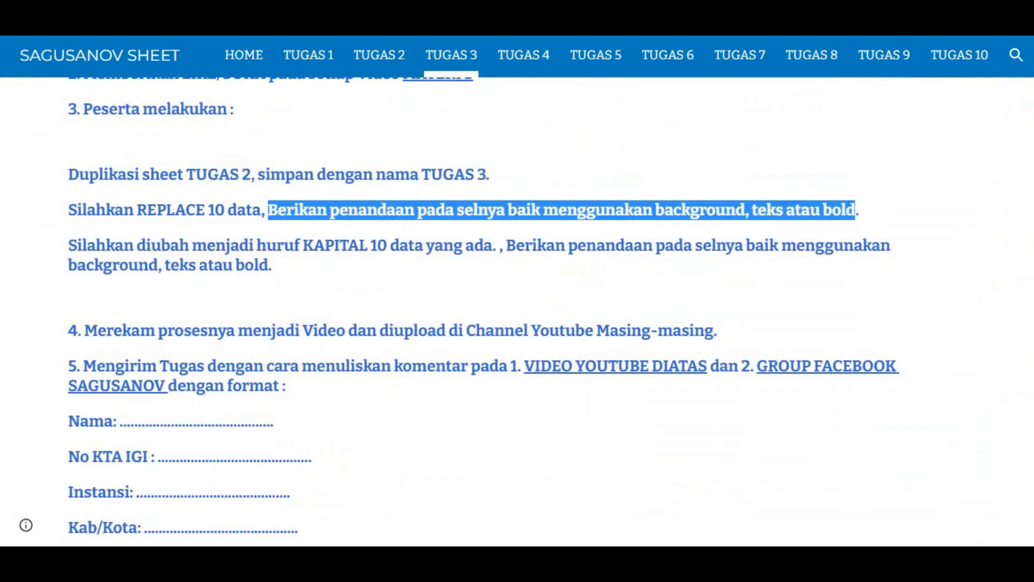
Highlight the instruction "Silahkan diubah menjadi huruf KAPITAL 10" on the assignment page and return to the spreadsheet.
{"action": "left_click", "coordinate": [66, 245]}
{"action": "left_click_drag", "start_coordinate": [65, 244], "coordinate": [388, 248]}
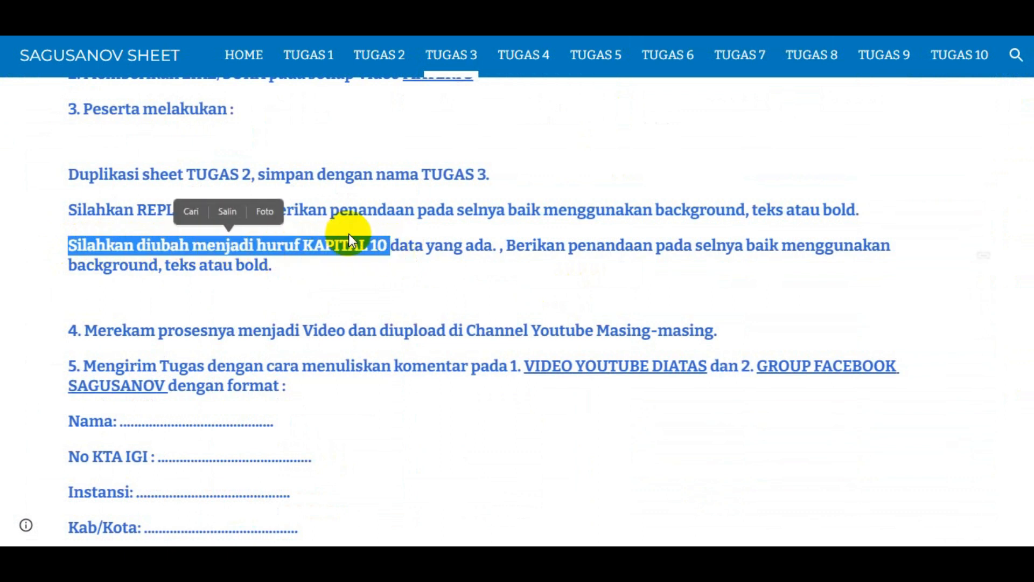
{"action": "left_click", "coordinate": [542, 21]}
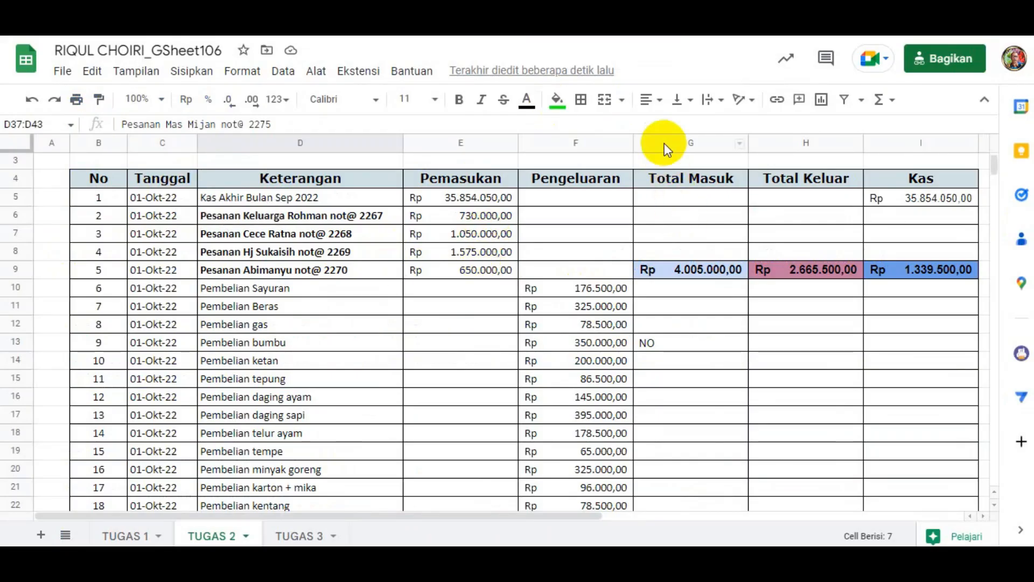
Hide columns G to I, from Total Masuk to Kas, in sheet TUGAS 2.
{"action": "left_click", "coordinate": [663, 142]}
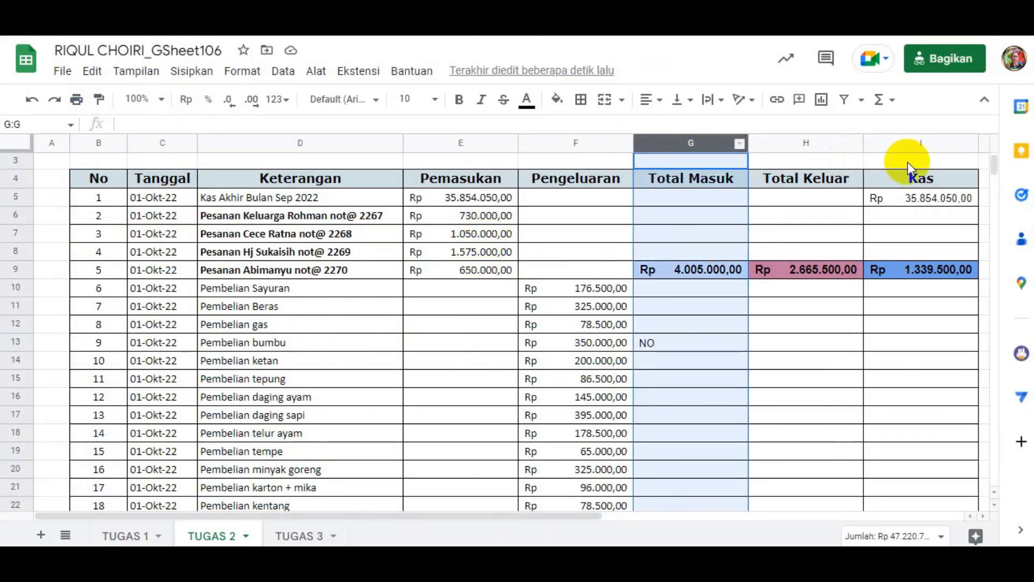
{"action": "left_click", "coordinate": [903, 144], "text": "shift"}
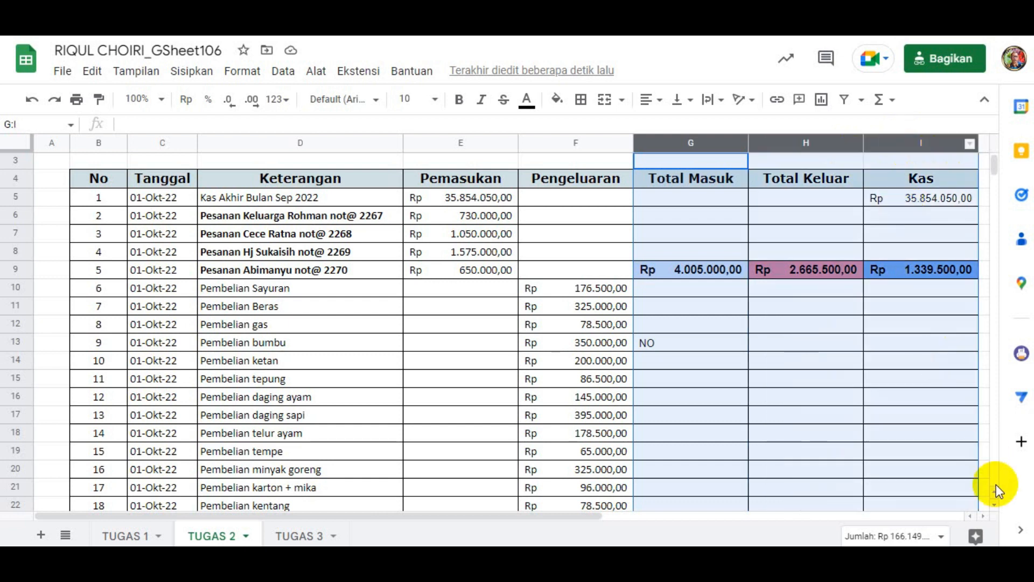
{"action": "left_click", "coordinate": [985, 516]}
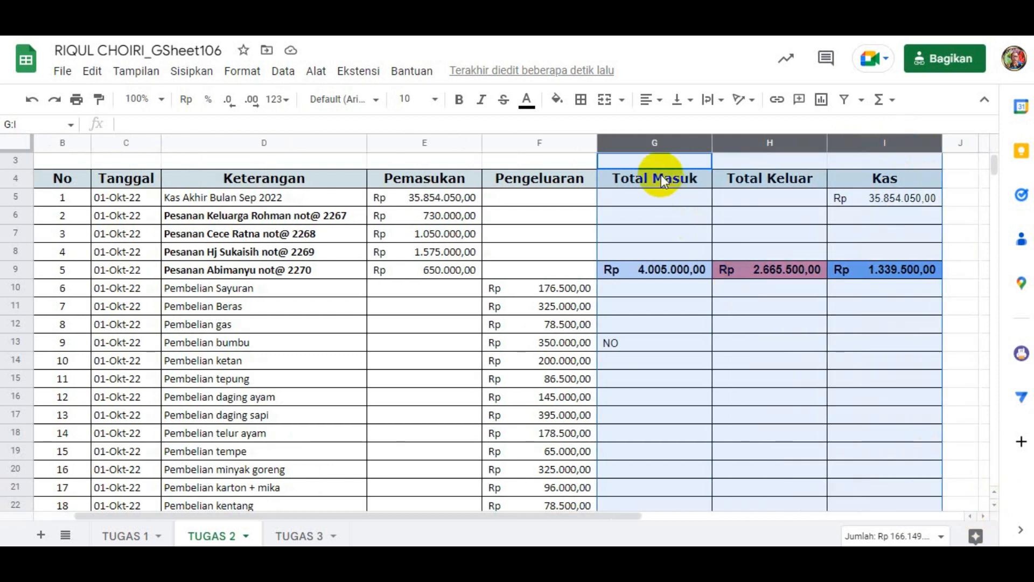
{"action": "right_click", "coordinate": [673, 145]}
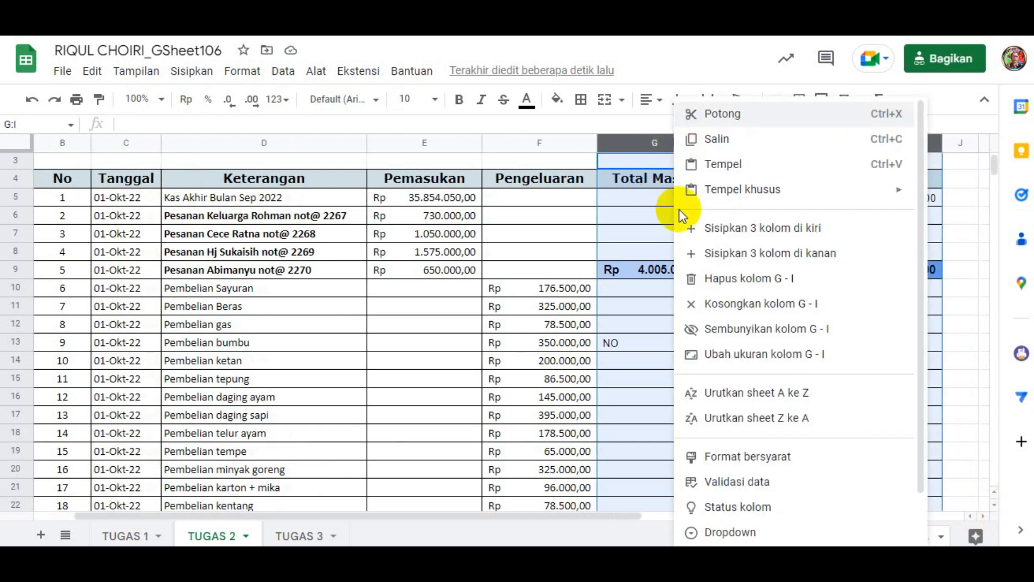
{"action": "left_click", "coordinate": [719, 331]}
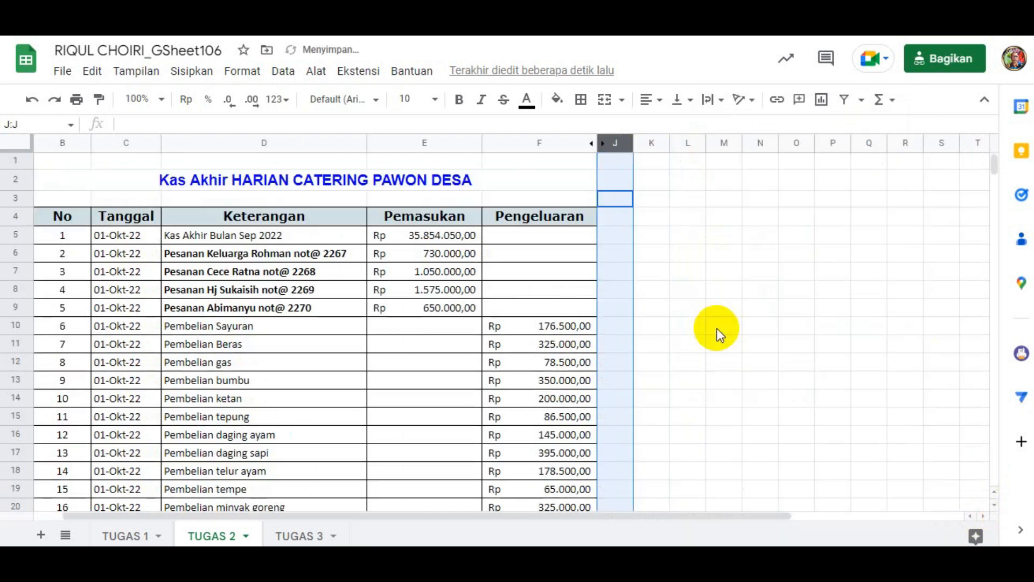
Recheck the capital-letters instruction on the assignment page and enter the heading KAPITALISASI in cell K5.
{"action": "left_click", "coordinate": [655, 235]}
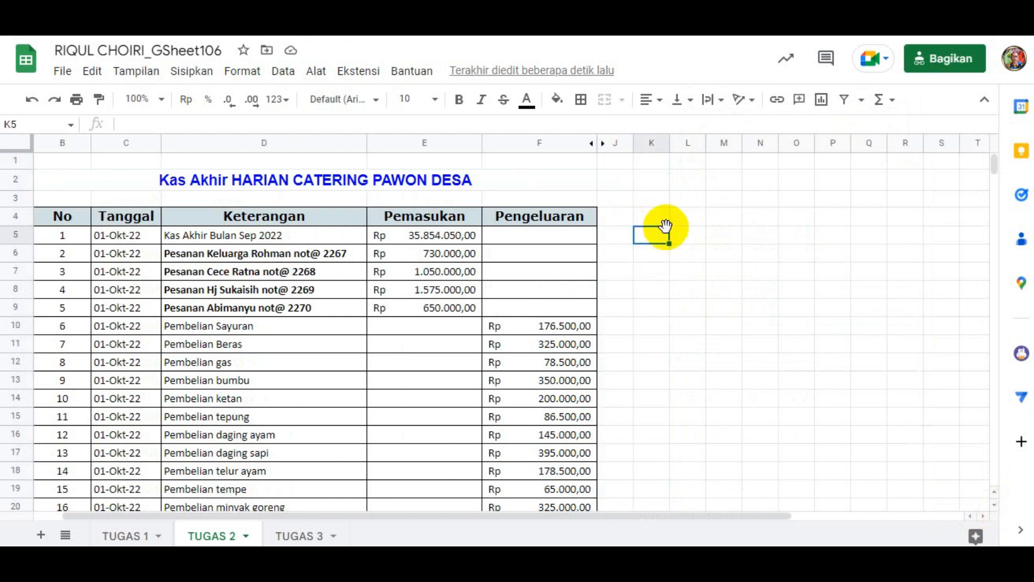
{"action": "left_click", "coordinate": [652, 21]}
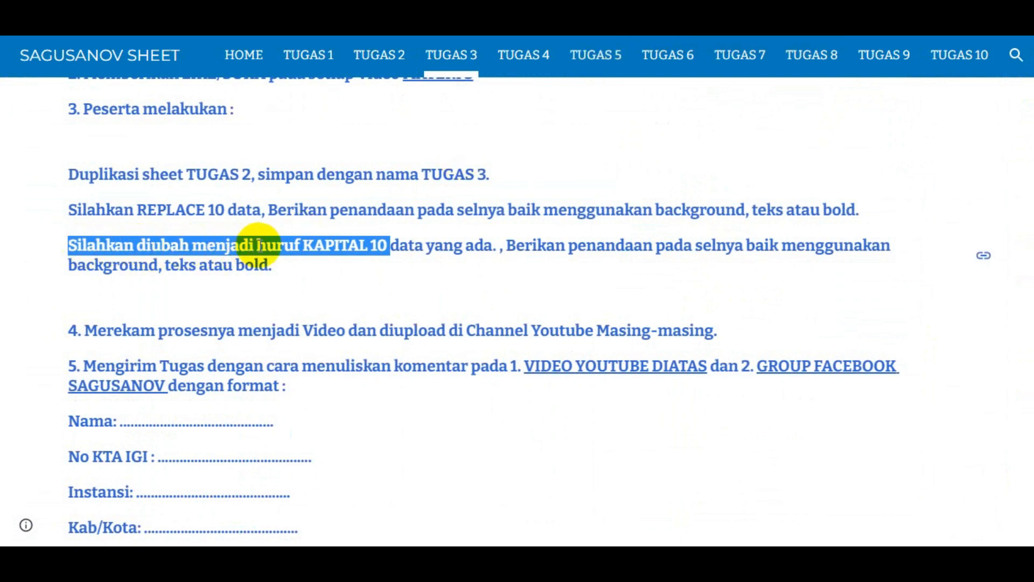
{"action": "left_click", "coordinate": [410, 21]}
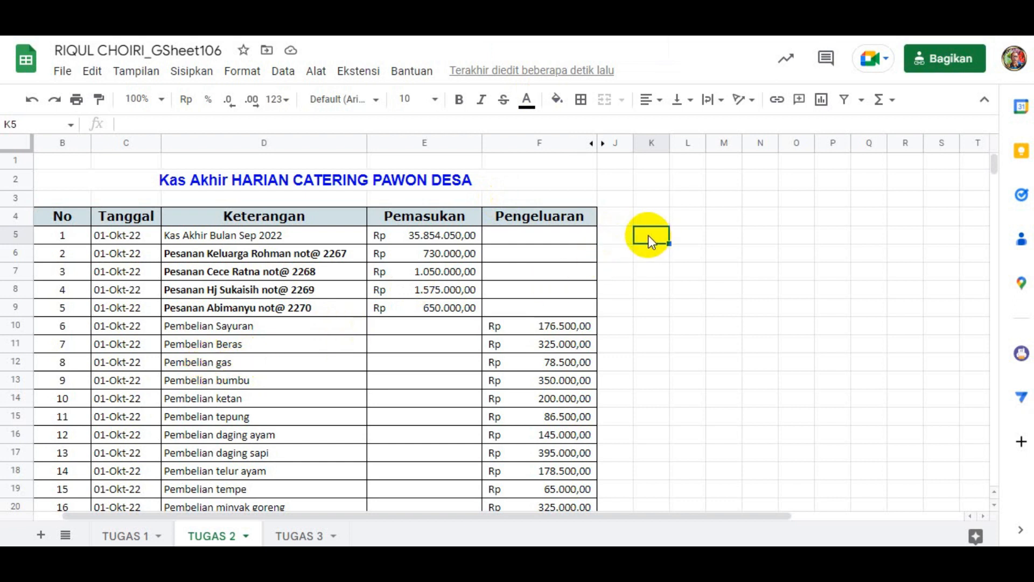
{"action": "type", "text": "KAPITASIS"}
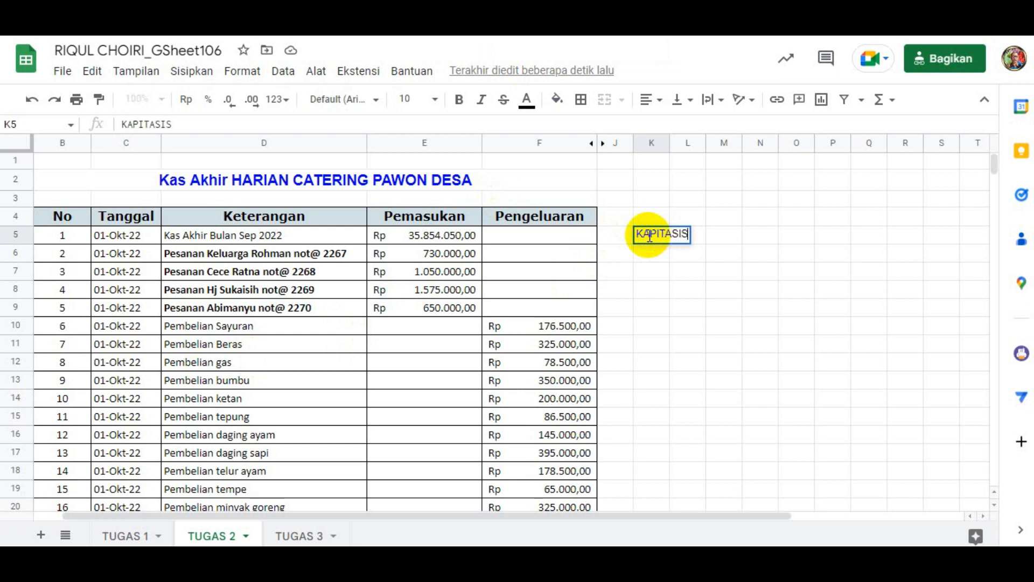
{"action": "type", "text": "ASI"}
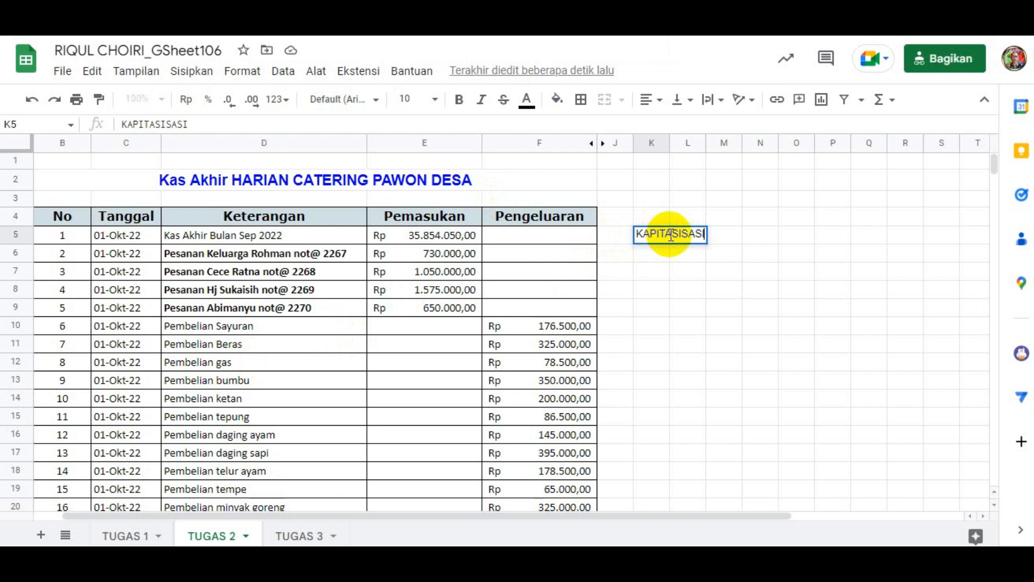
{"action": "left_click", "coordinate": [670, 236]}
{"action": "key", "text": "Delete"}
{"action": "key", "text": "Delete"}
{"action": "type", "text": "LI"}
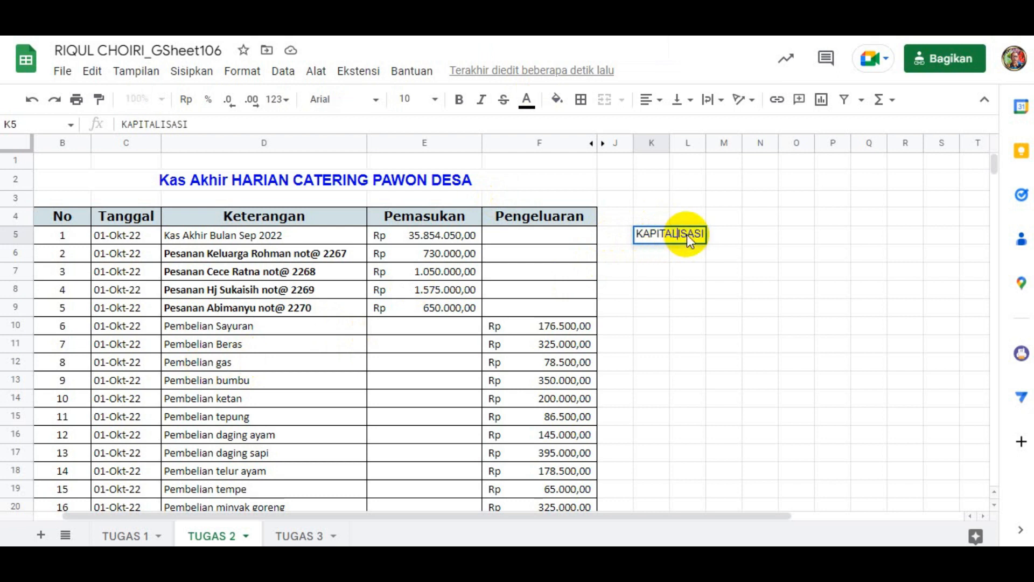
{"action": "key", "text": "Return"}
Fit column K to the width of its heading and make K5 bold with a red fill.
{"action": "left_click", "coordinate": [652, 235]}
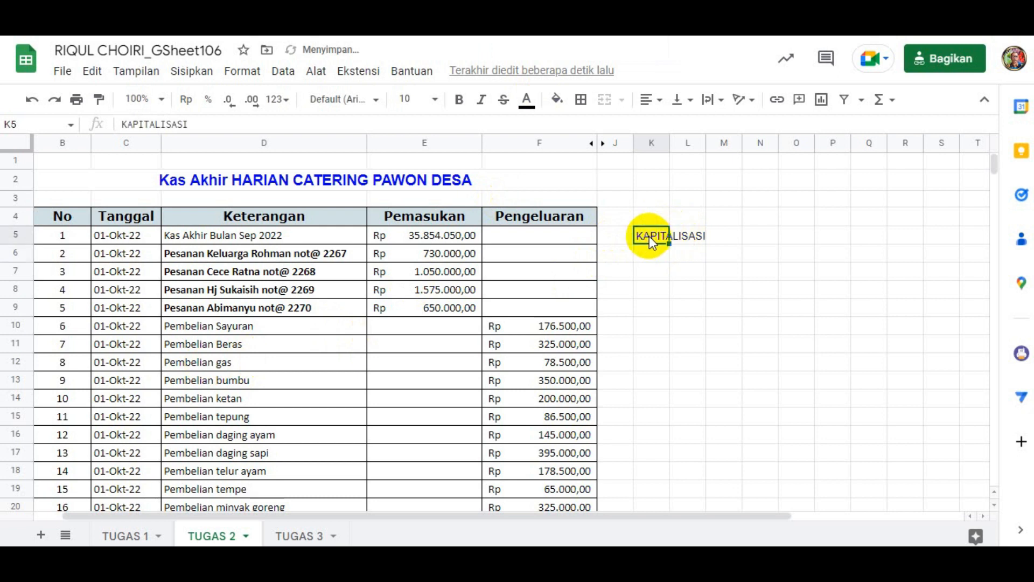
{"action": "double_click", "coordinate": [670, 142]}
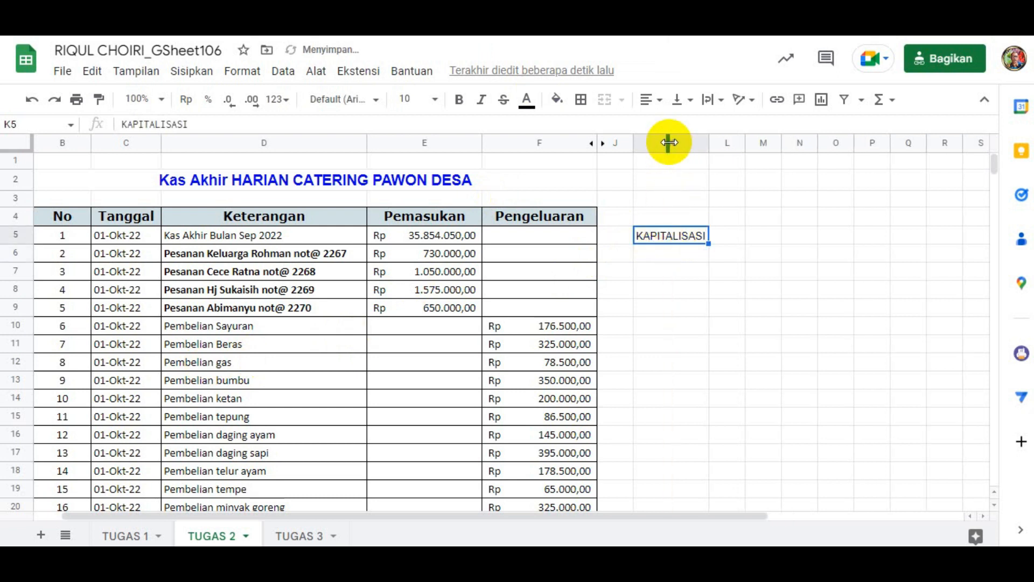
{"action": "left_click", "coordinate": [457, 103]}
{"action": "left_click", "coordinate": [558, 102]}
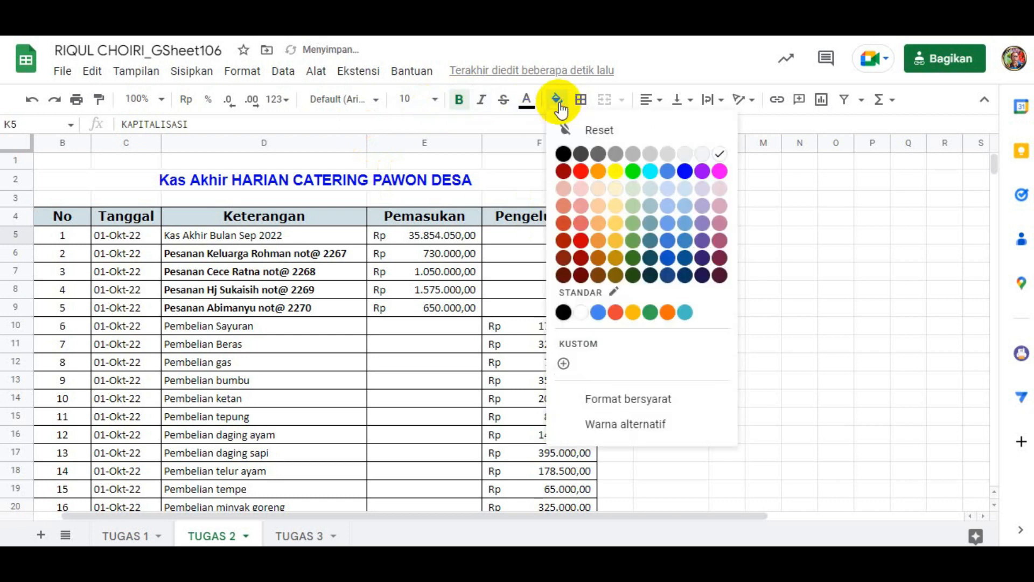
{"action": "left_click", "coordinate": [580, 172]}
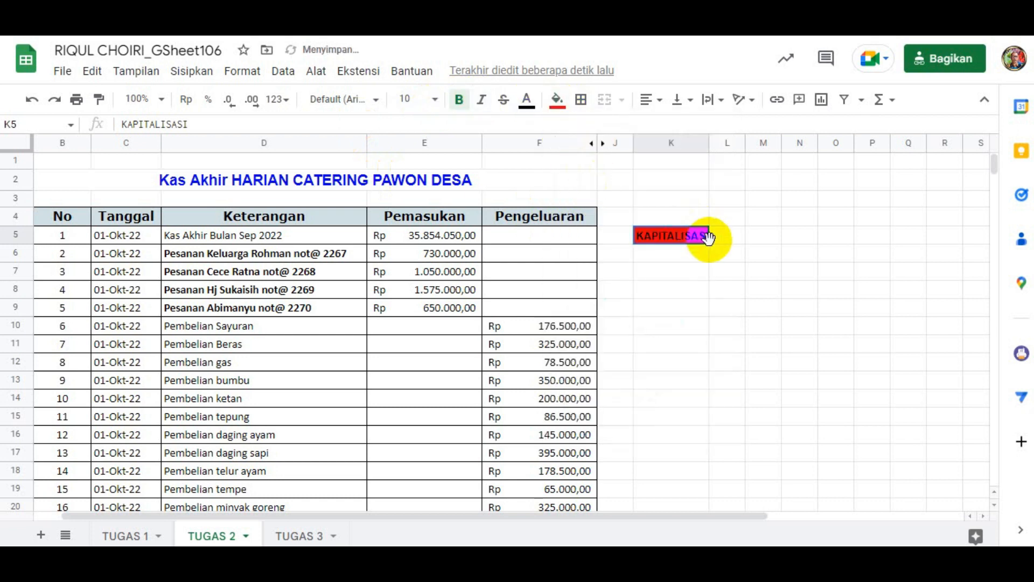
Widen column K and give the KAPITALISASI heading in K5 a grey fill and italic text.
{"action": "left_click_drag", "start_coordinate": [709, 143], "coordinate": [745, 144]}
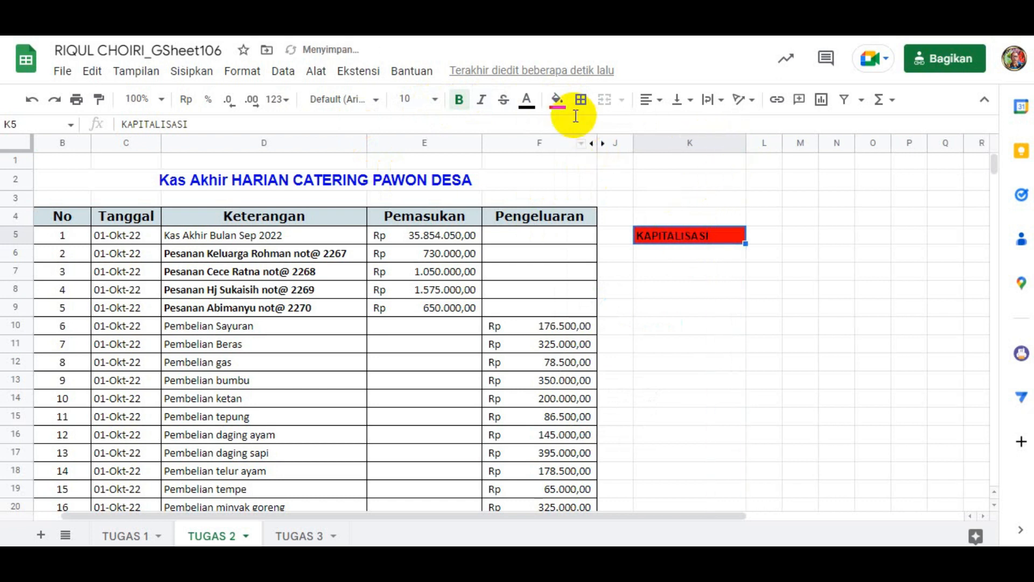
{"action": "left_click", "coordinate": [557, 99]}
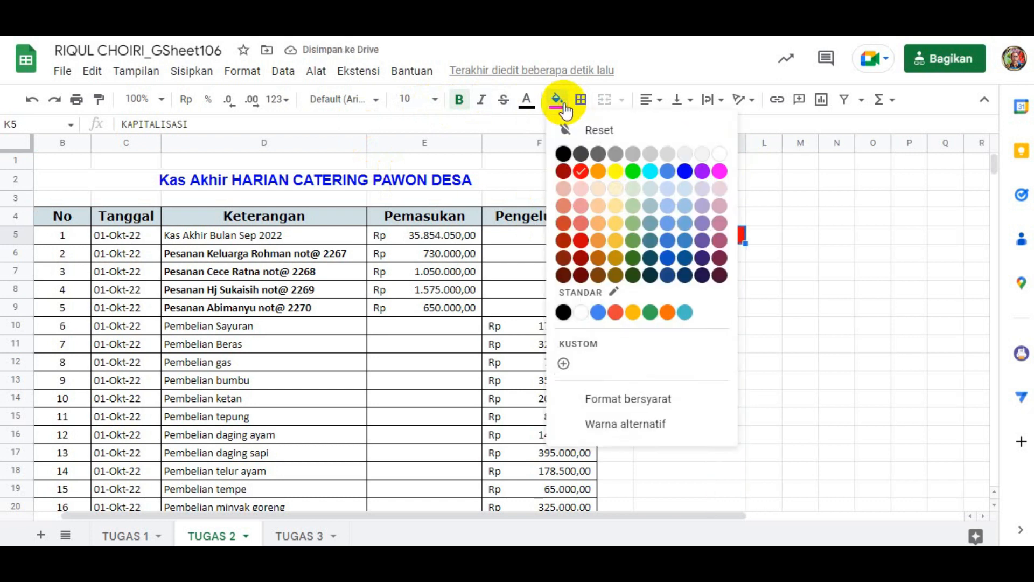
{"action": "left_click", "coordinate": [617, 155]}
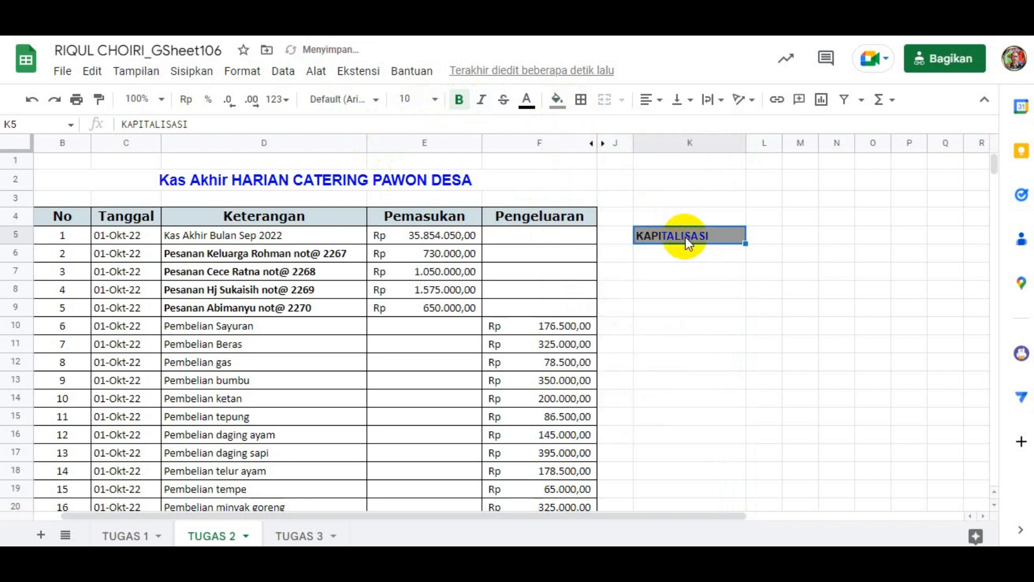
{"action": "left_click", "coordinate": [481, 100]}
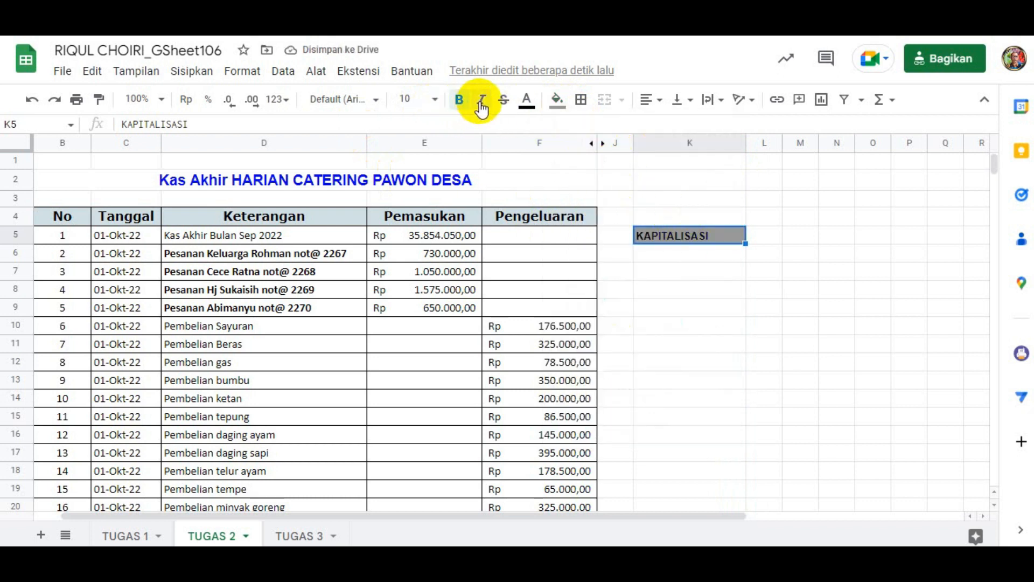
{"action": "left_click", "coordinate": [670, 261]}
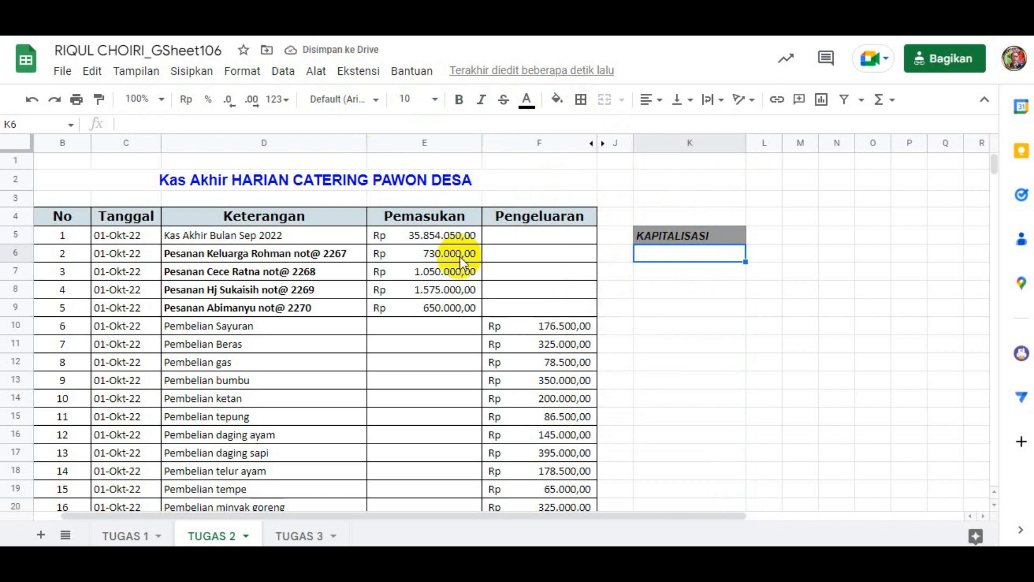
Enter the formula =UPPER(D6) in cell K6 to capitalise the first order entry in the Keterangan column.
{"action": "left_click", "coordinate": [188, 254]}
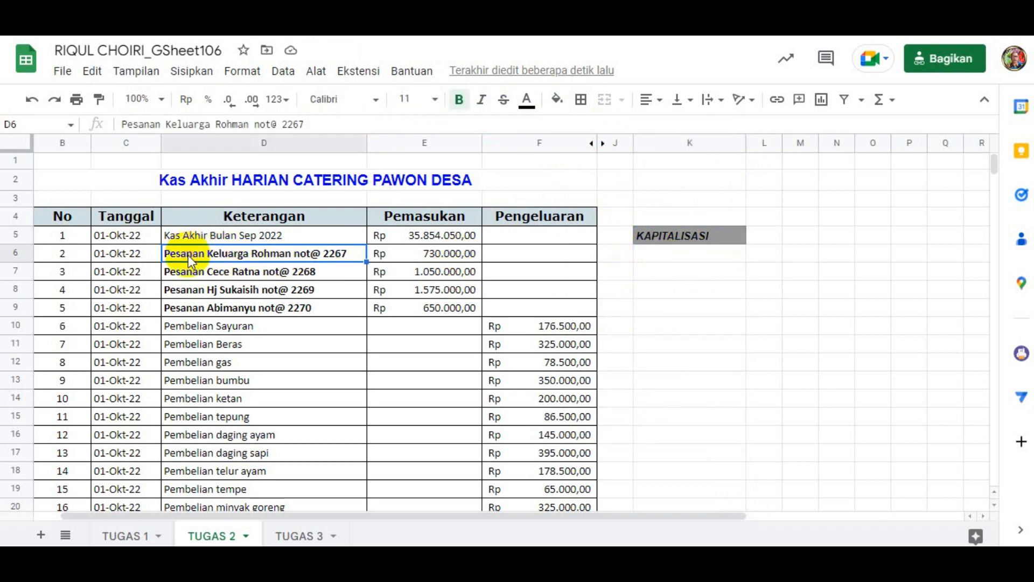
{"action": "left_click", "coordinate": [188, 312], "text": "shift"}
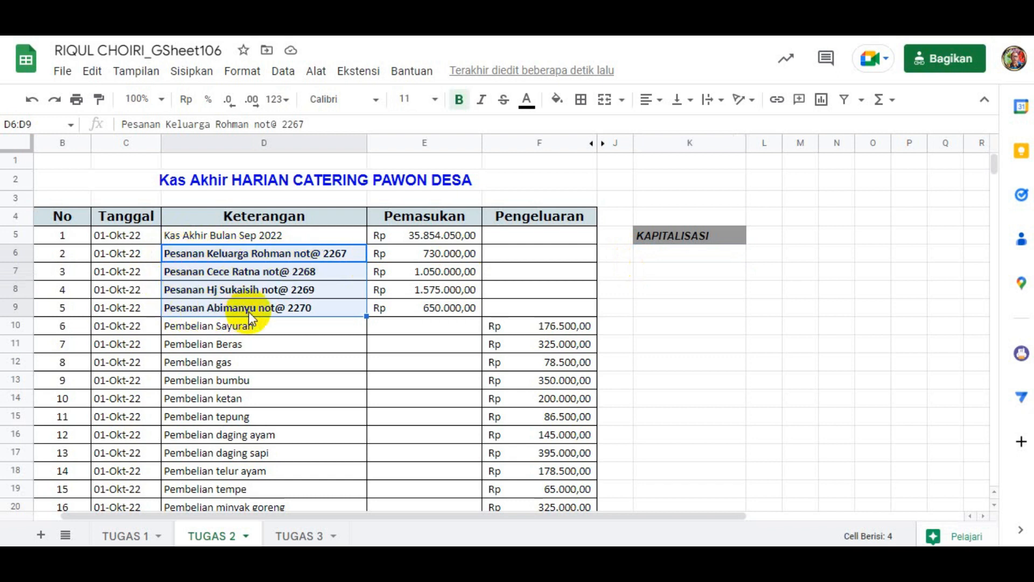
{"action": "left_click", "coordinate": [651, 256]}
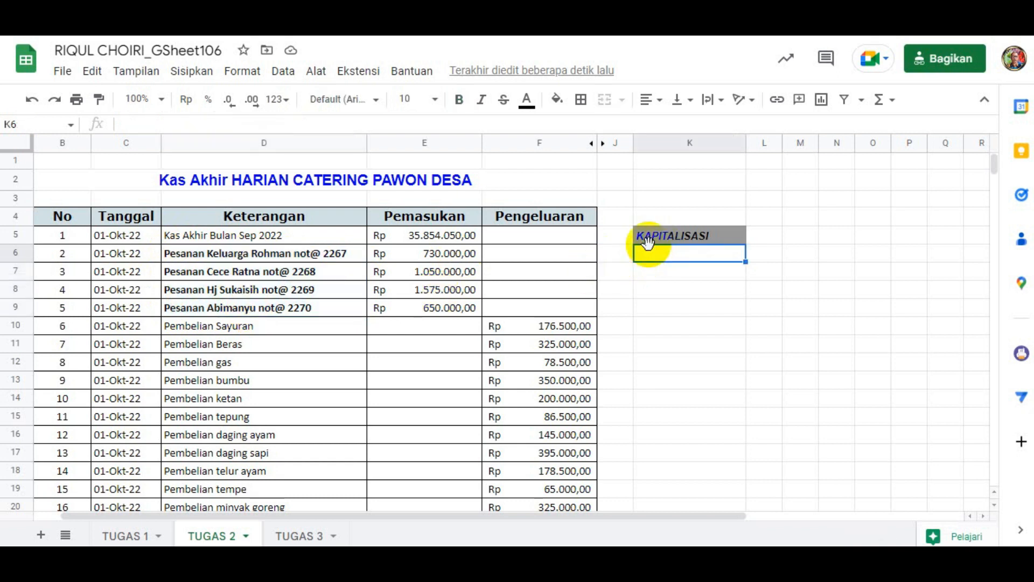
{"action": "type", "text": "="}
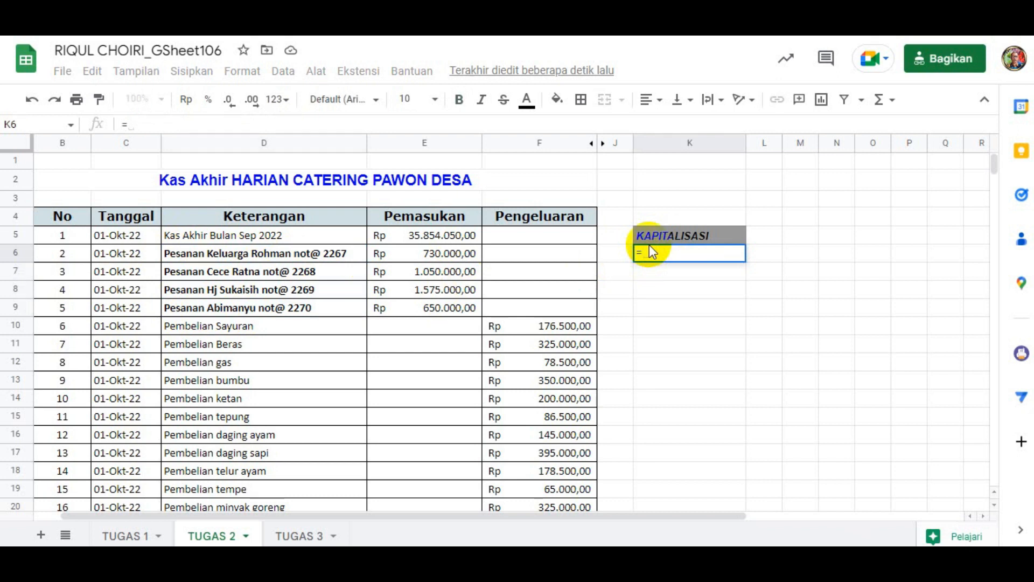
{"action": "type", "text": "u"}
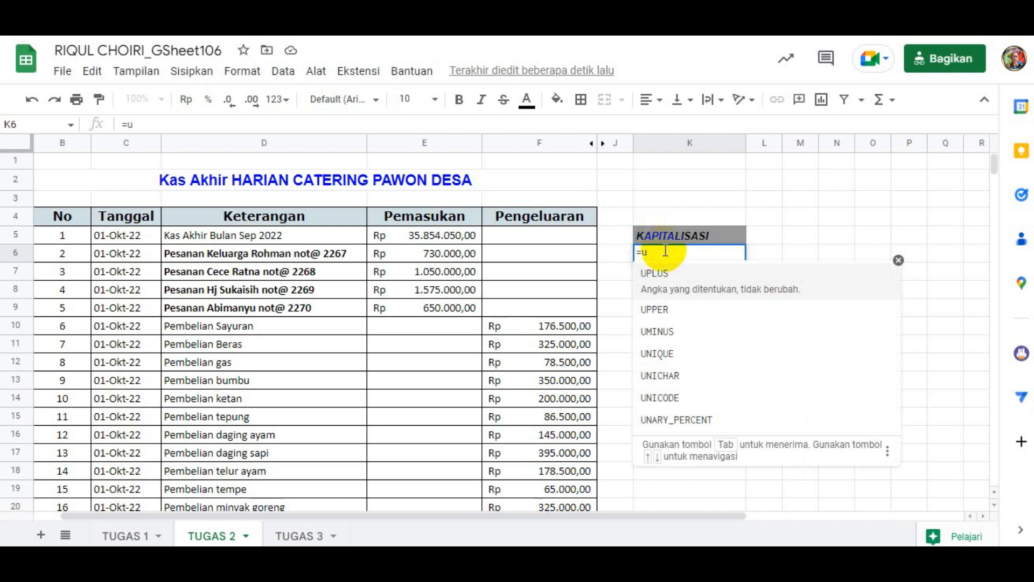
{"action": "key", "text": "BackSpace"}
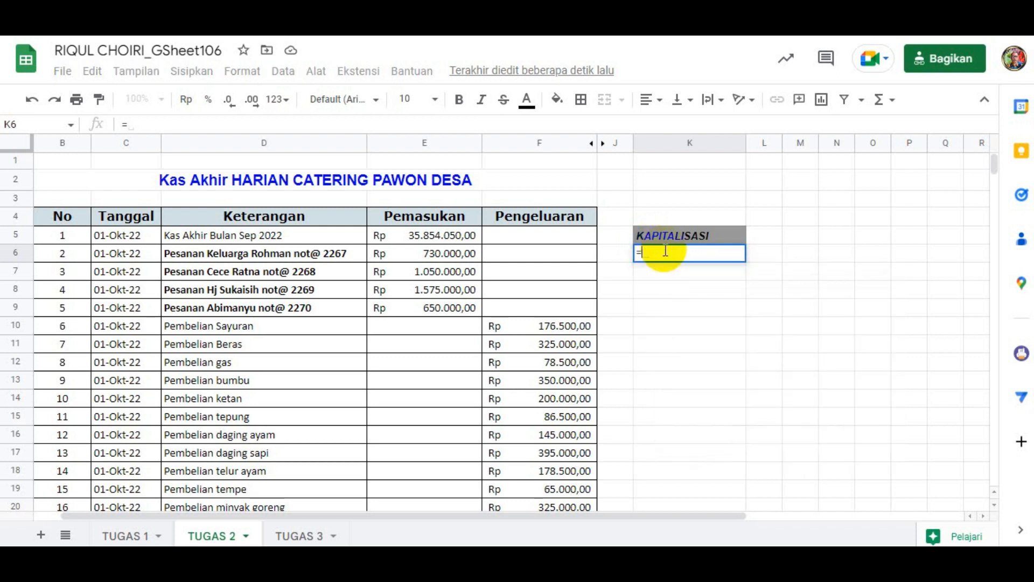
{"action": "type", "text": "UP"}
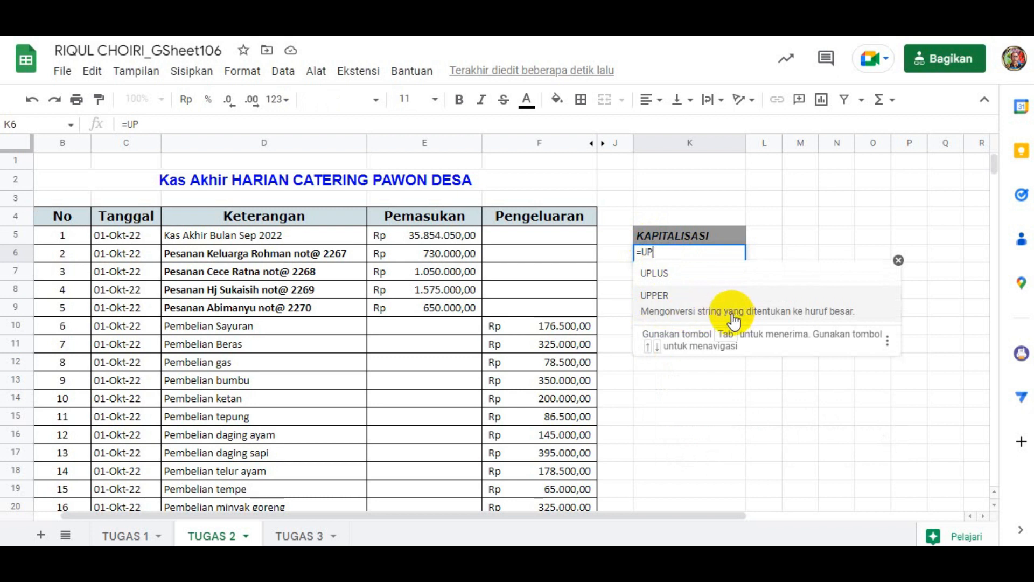
{"action": "left_click", "coordinate": [663, 307]}
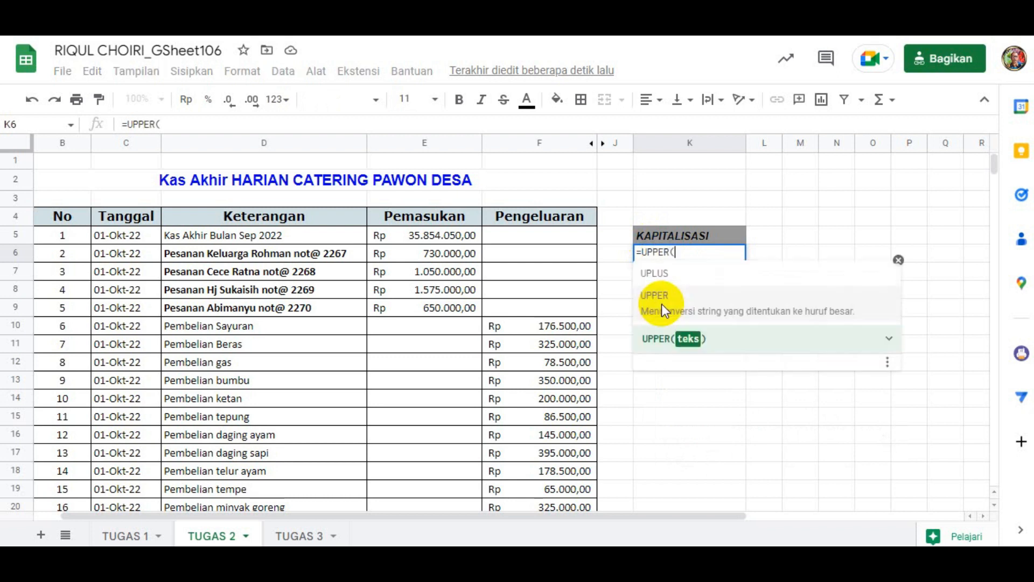
{"action": "left_click", "coordinate": [222, 258]}
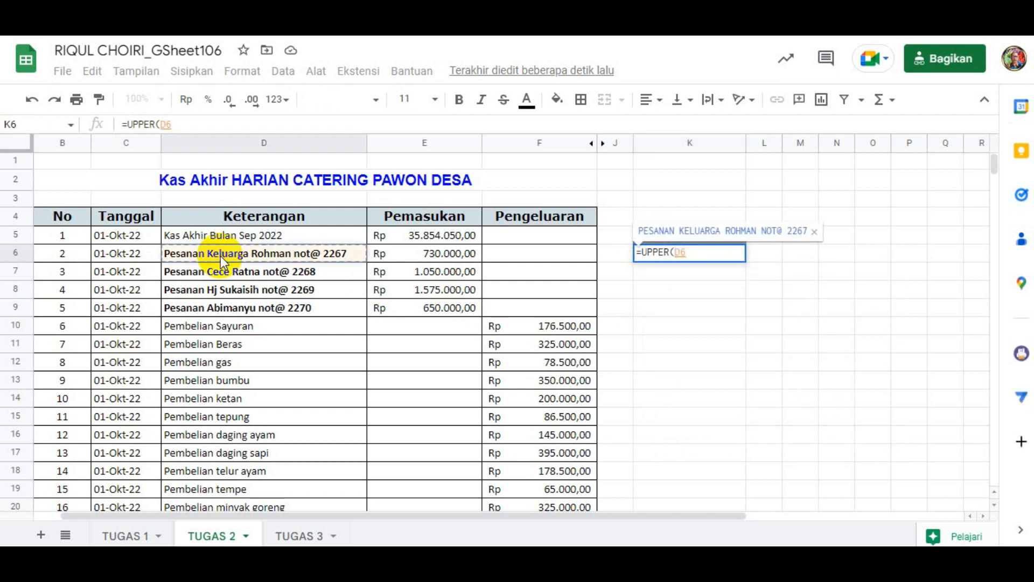
{"action": "key", "text": "Return"}
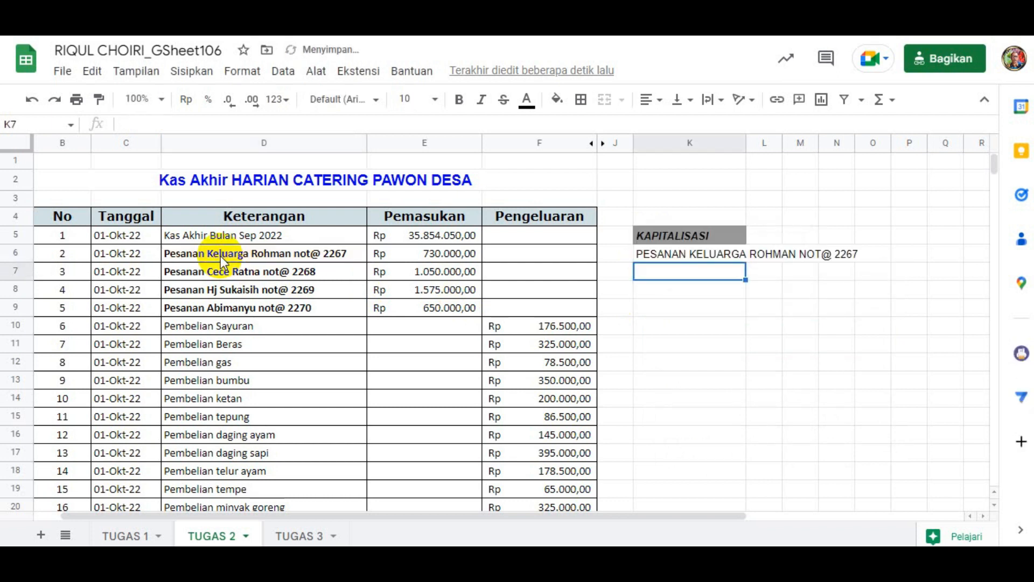
Widen column K so that the full capitalised text in K6 fits inside it.
{"action": "left_click", "coordinate": [657, 257]}
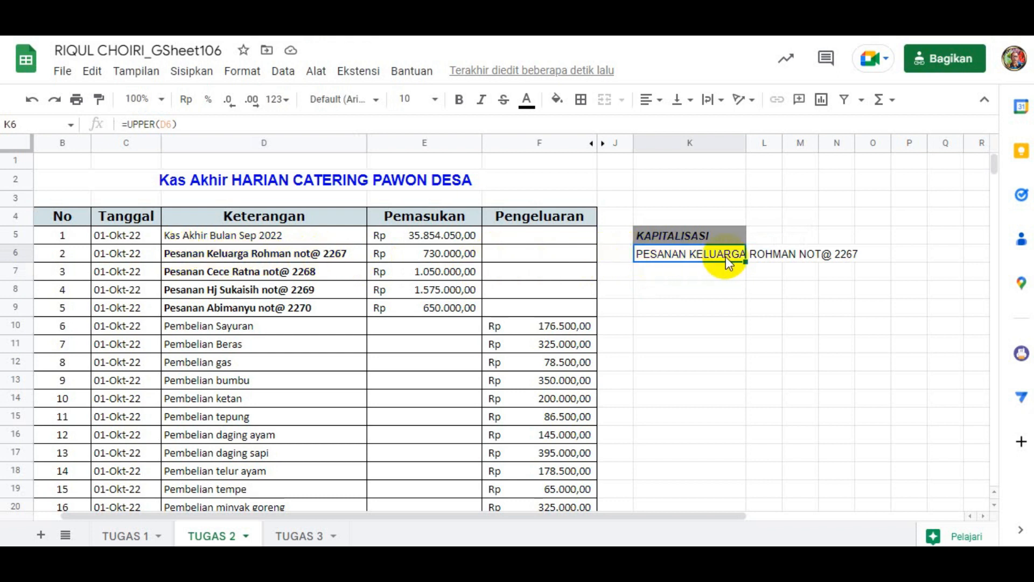
{"action": "left_click_drag", "start_coordinate": [747, 141], "coordinate": [885, 160]}
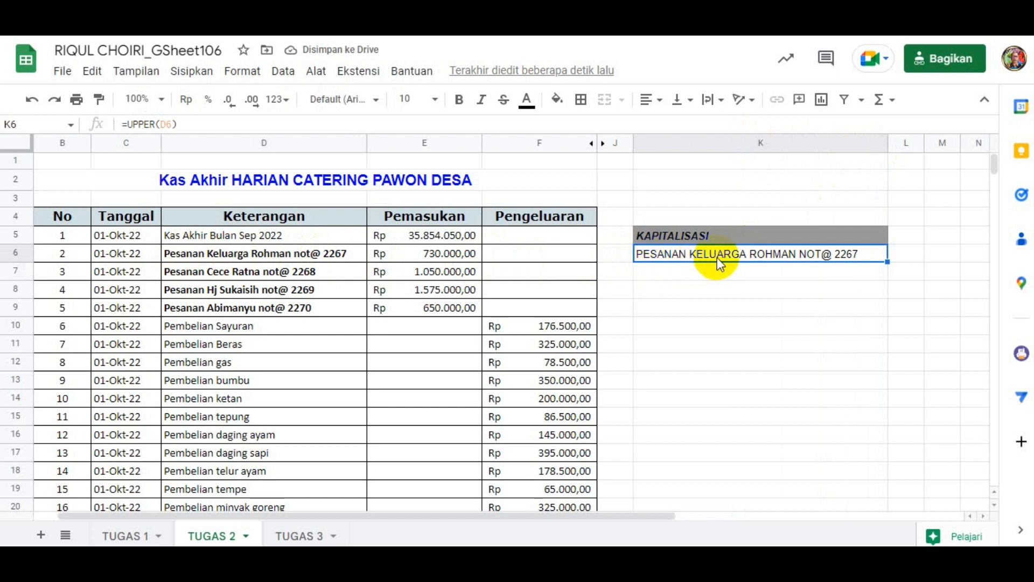
{"action": "left_click", "coordinate": [720, 305]}
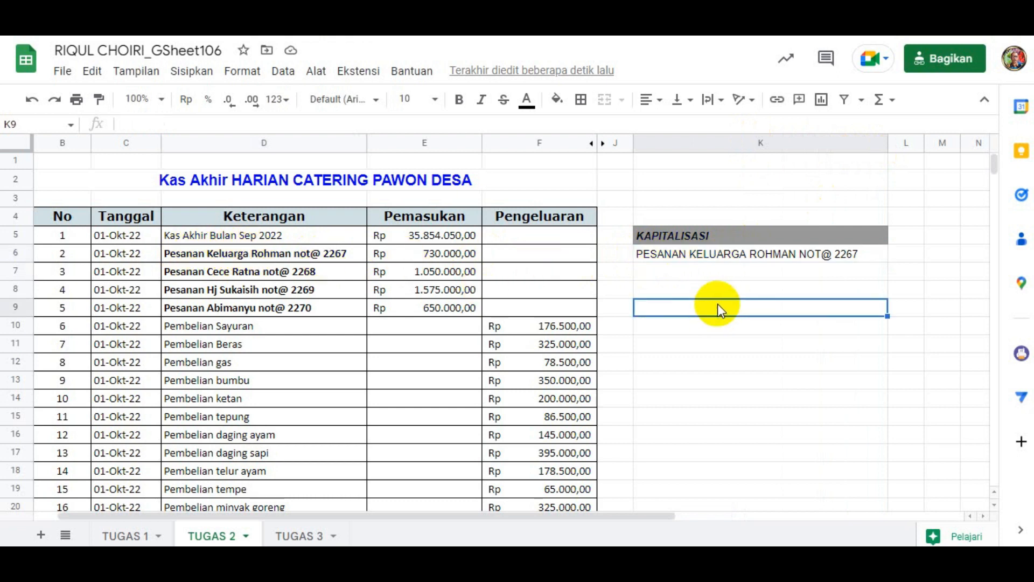
Copy K6 over cell D6 as values only, and widen column D to fit the capitalised text.
{"action": "left_click", "coordinate": [693, 262]}
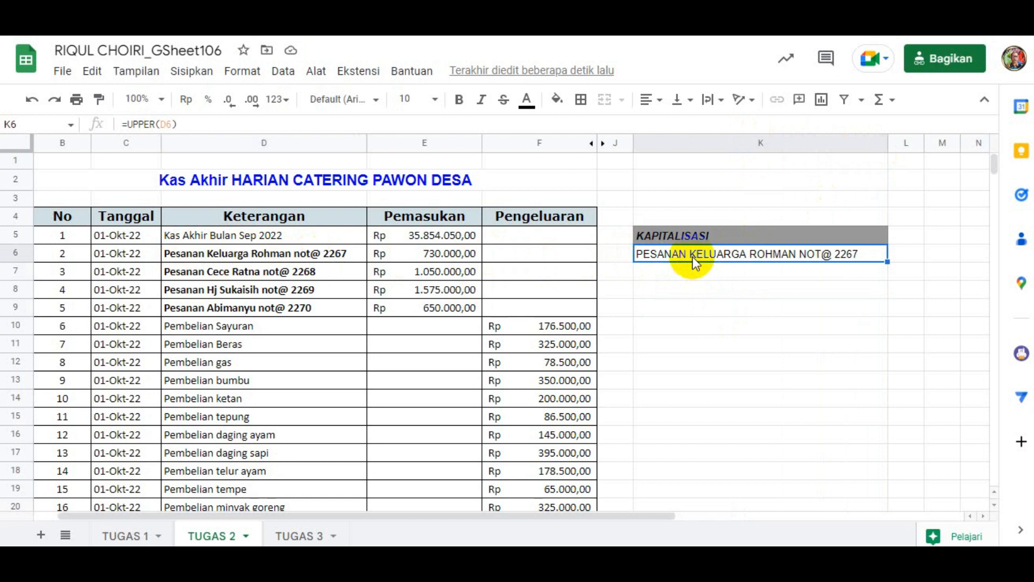
{"action": "left_click", "coordinate": [92, 71]}
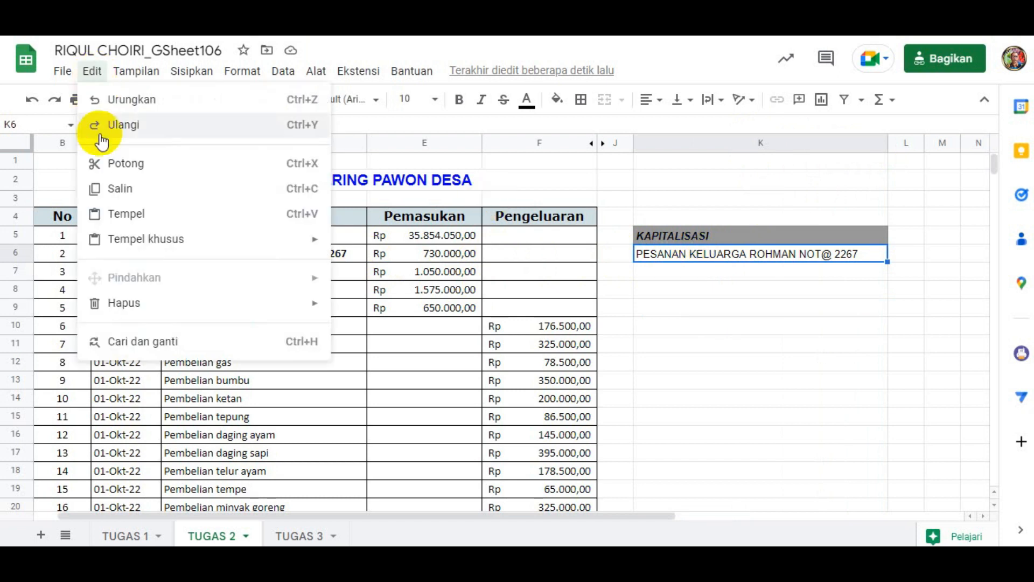
{"action": "left_click", "coordinate": [116, 190]}
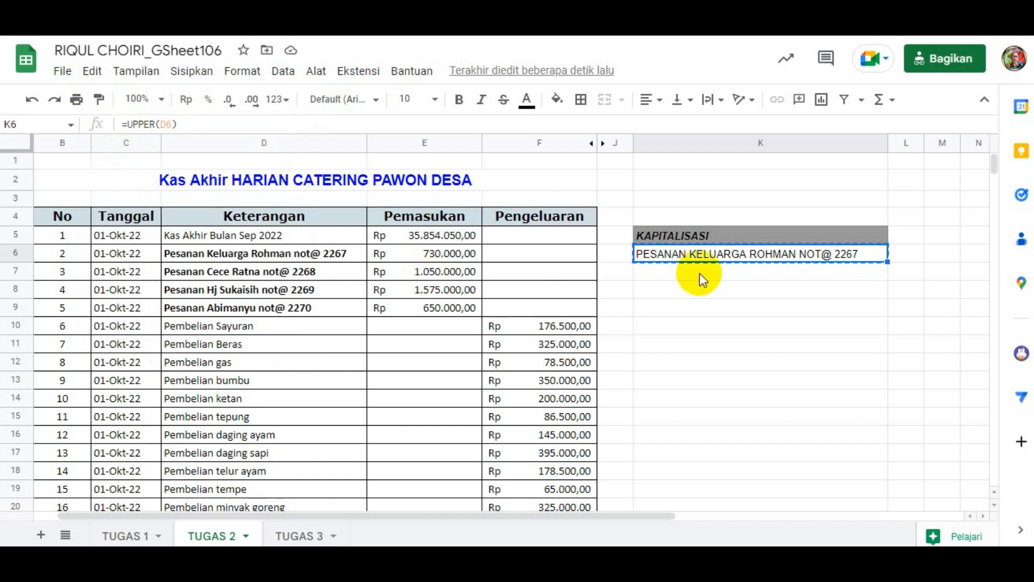
{"action": "left_click", "coordinate": [213, 256]}
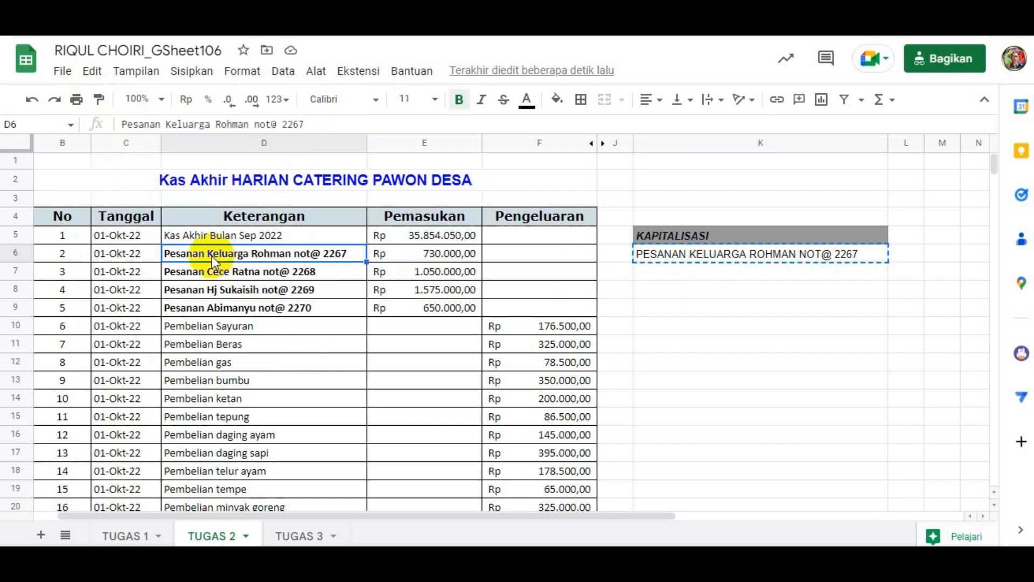
{"action": "left_click", "coordinate": [92, 71]}
{"action": "mouse_move", "coordinate": [145, 239]}
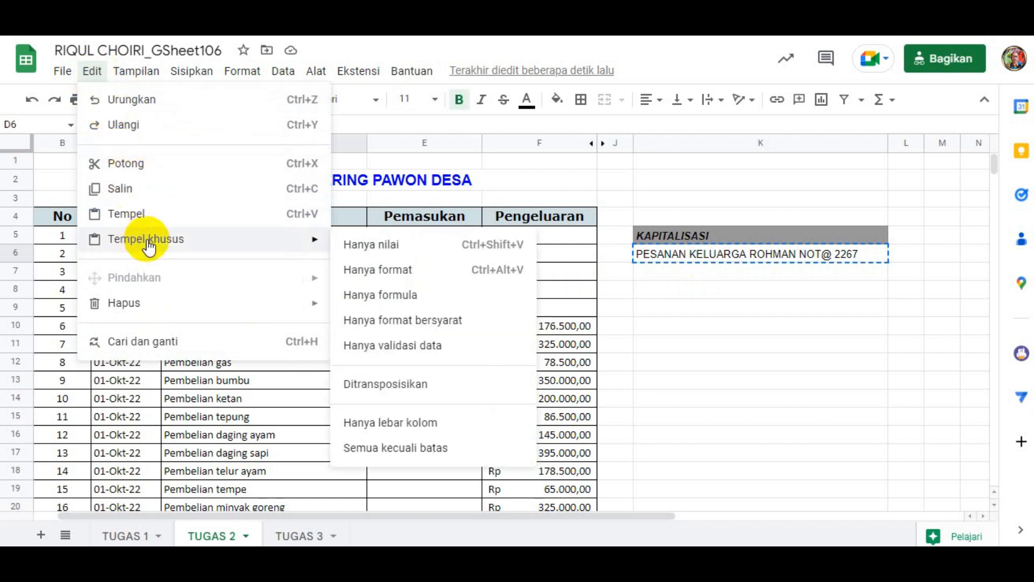
{"action": "left_click", "coordinate": [376, 252]}
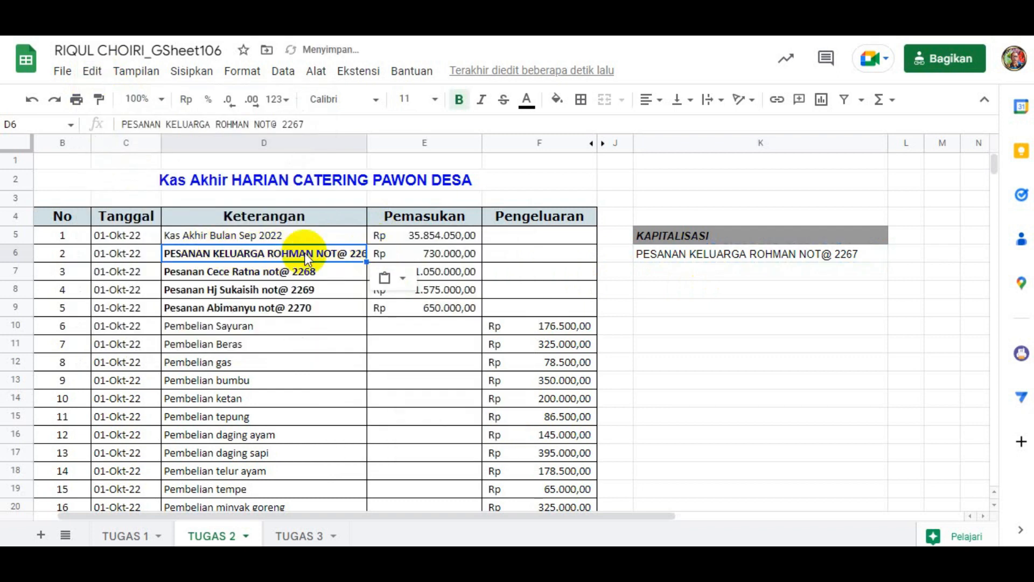
{"action": "left_click_drag", "start_coordinate": [367, 142], "coordinate": [425, 143]}
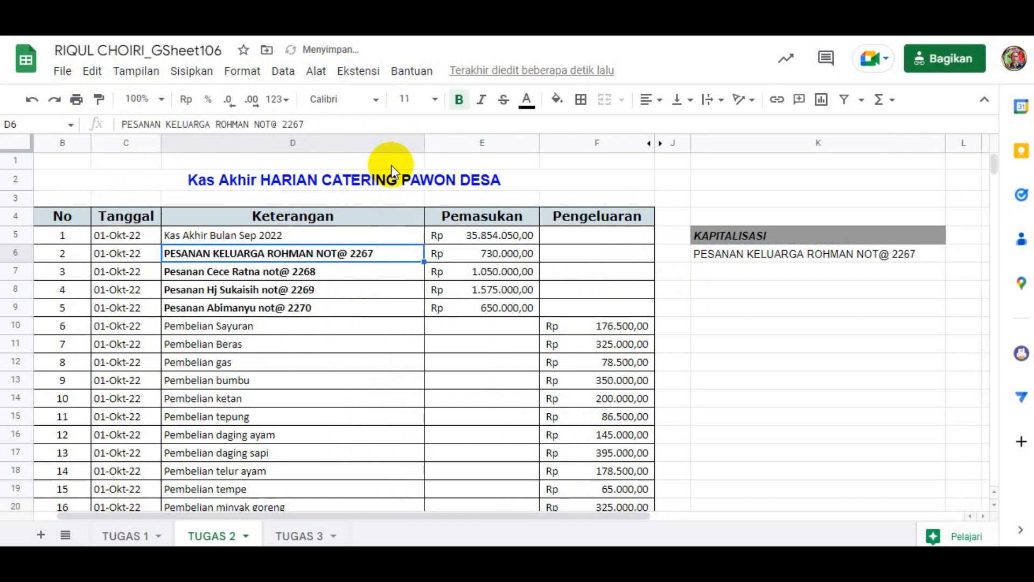
Enter the formula =UPPER(D7) in cell K7 to capitalise the second order entry.
{"action": "left_click", "coordinate": [729, 275]}
{"action": "type", "text": "="}
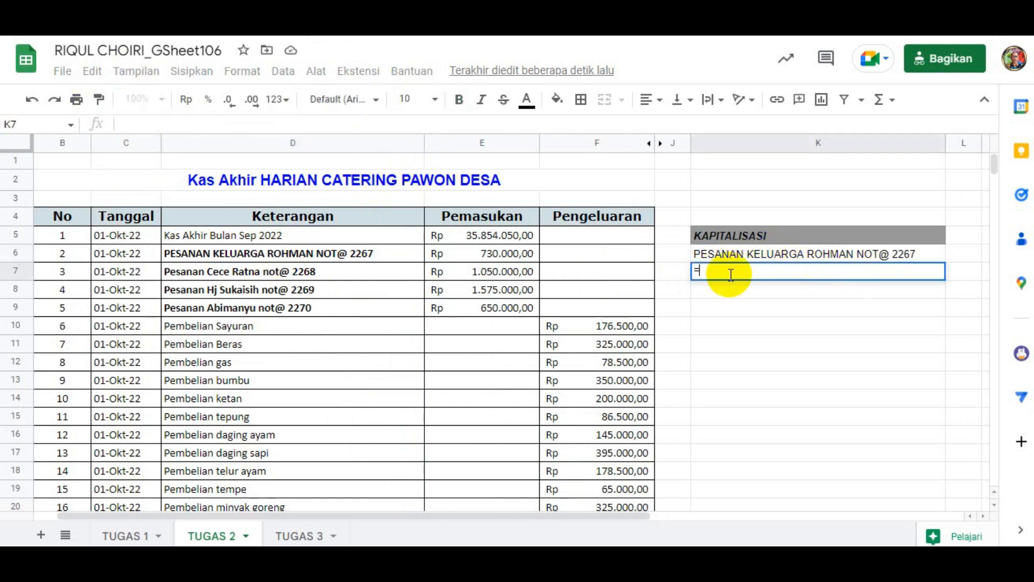
{"action": "type", "text": "UP"}
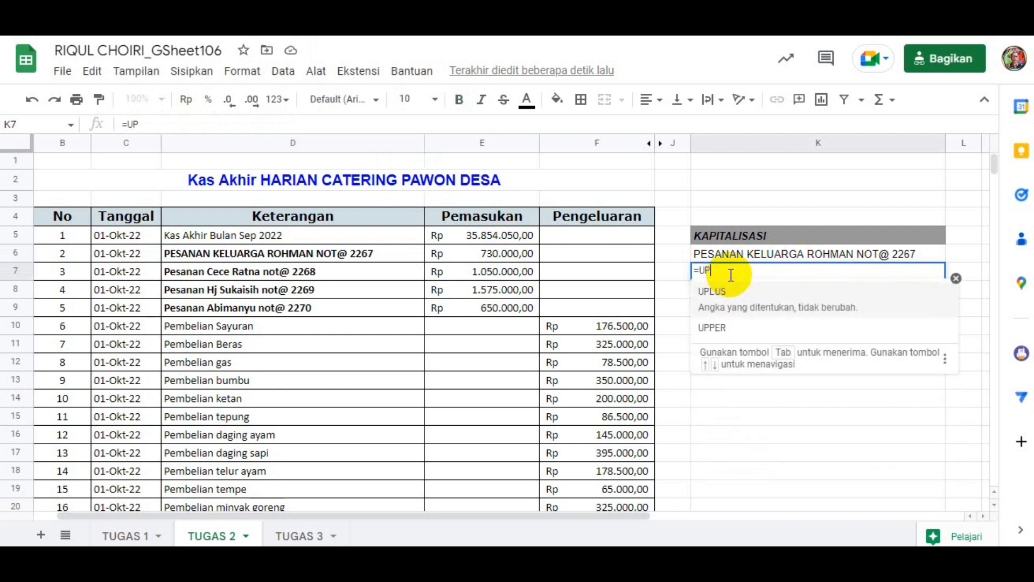
{"action": "left_click", "coordinate": [712, 328]}
{"action": "left_click", "coordinate": [238, 273]}
{"action": "key", "text": "Return"}
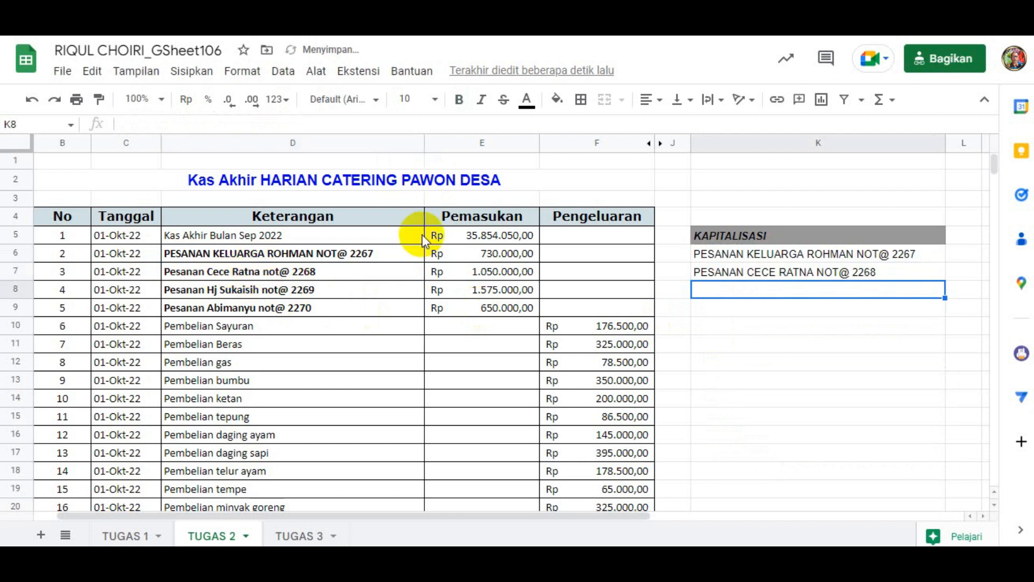
Copy K7 and paste only its format onto cell D7 in the Keterangan column.
{"action": "left_click", "coordinate": [722, 276]}
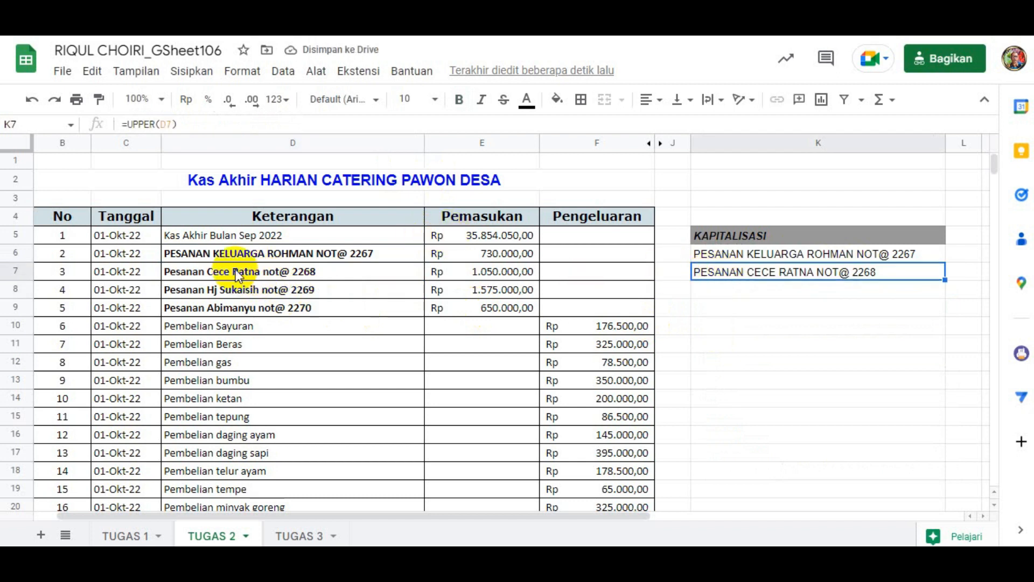
{"action": "left_click", "coordinate": [206, 275]}
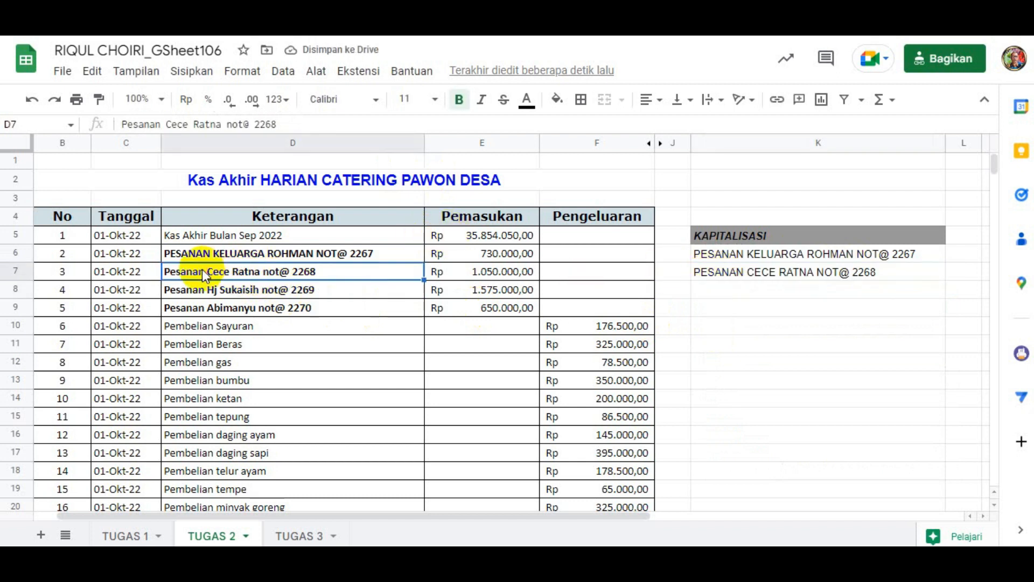
{"action": "left_click", "coordinate": [727, 276]}
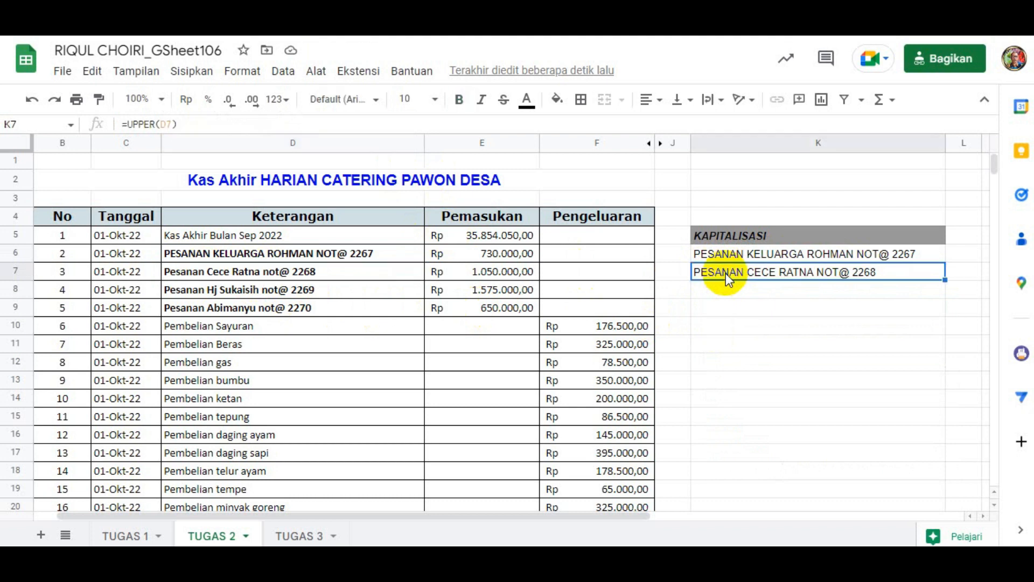
{"action": "left_click", "coordinate": [89, 70]}
{"action": "left_click", "coordinate": [104, 189]}
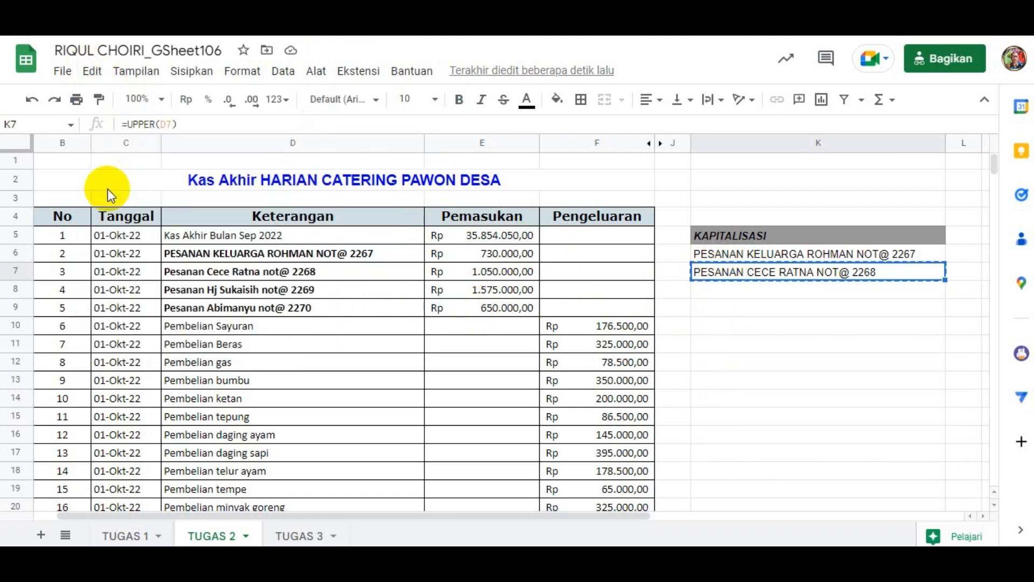
{"action": "left_click", "coordinate": [195, 273]}
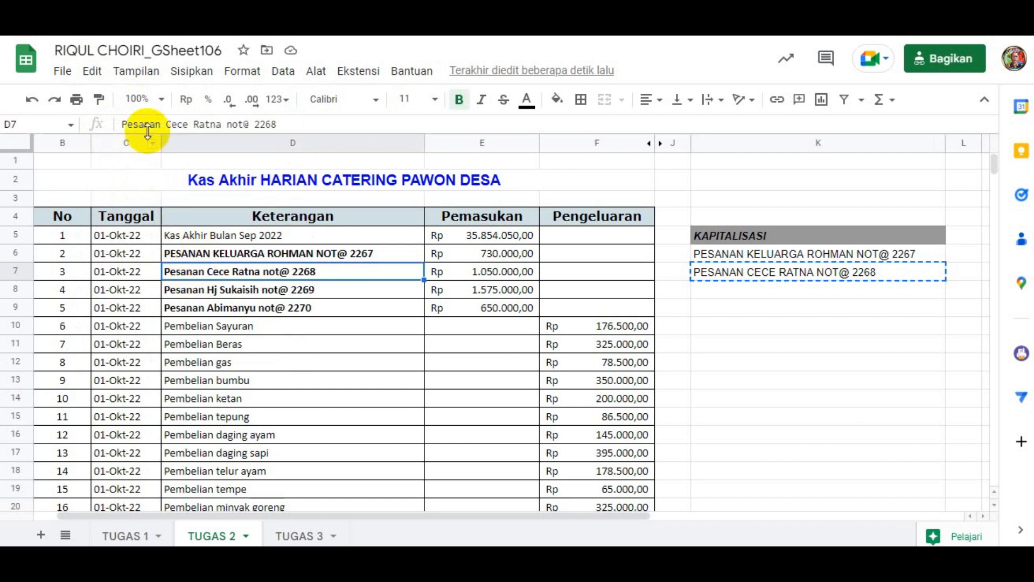
{"action": "left_click", "coordinate": [90, 72]}
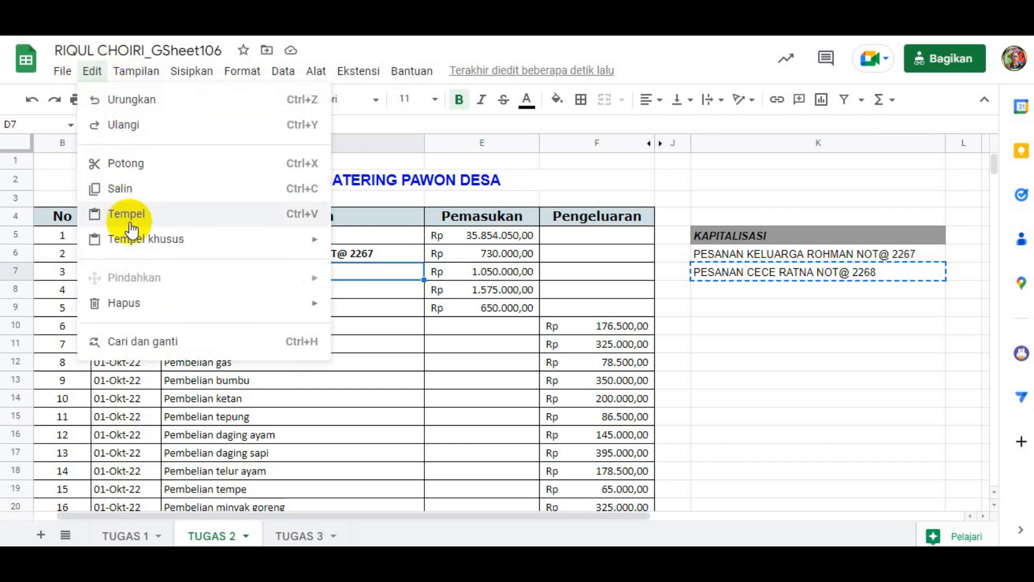
{"action": "mouse_move", "coordinate": [133, 245]}
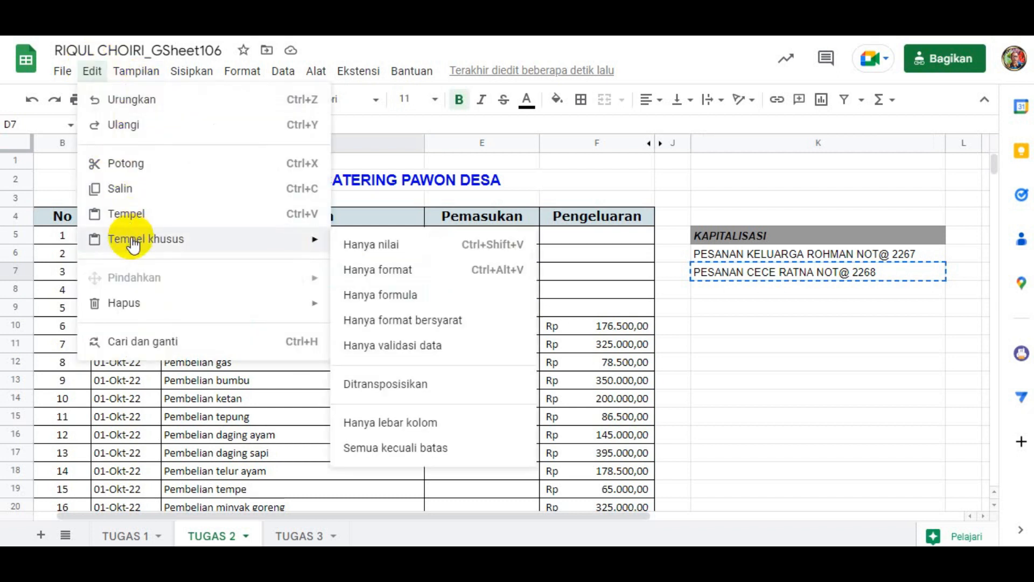
{"action": "left_click", "coordinate": [388, 272]}
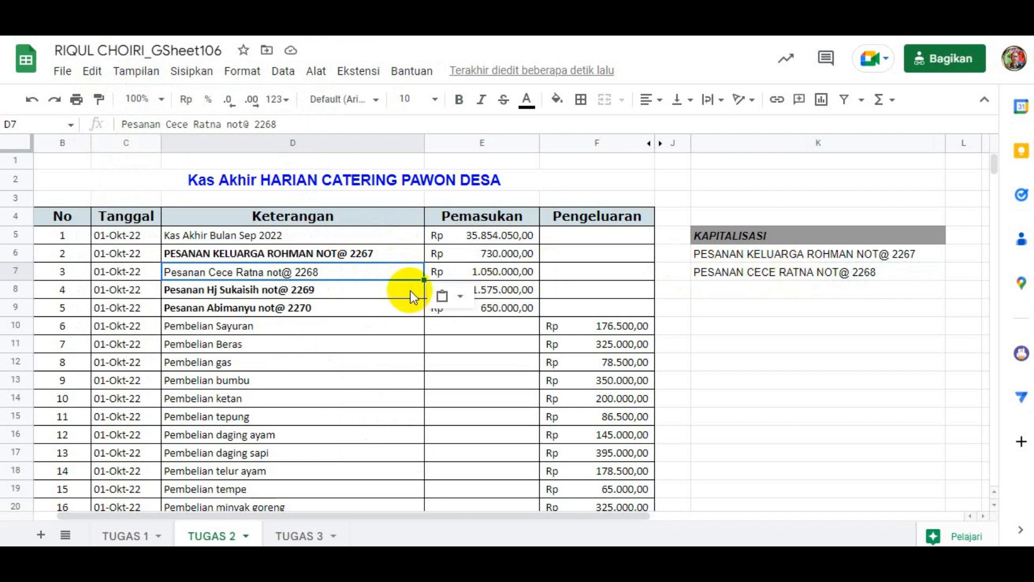
Try to copy K7 into cell D7 as formula only, and undo the paste.
{"action": "left_click", "coordinate": [732, 276]}
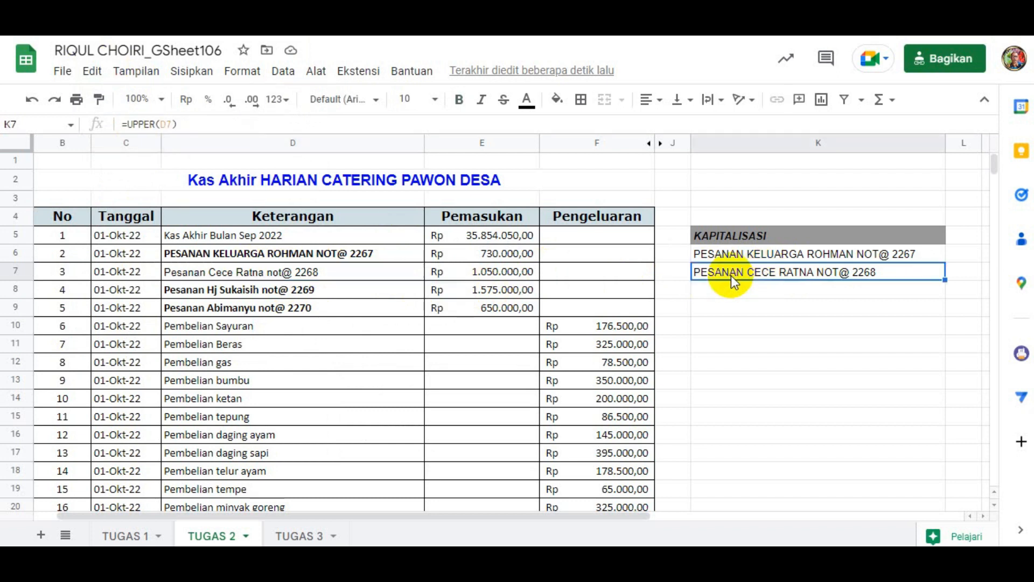
{"action": "left_click", "coordinate": [90, 72]}
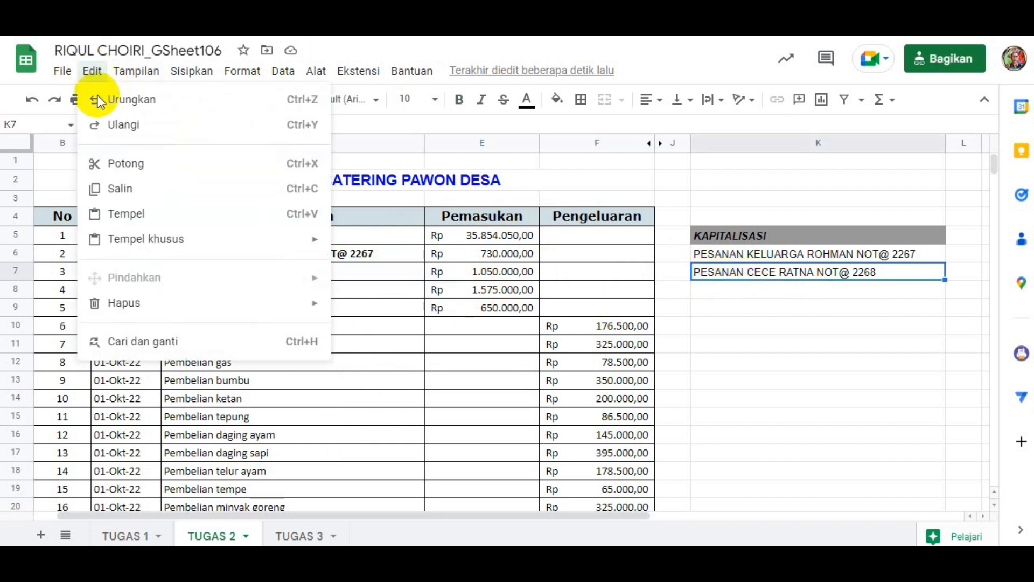
{"action": "left_click", "coordinate": [113, 188]}
{"action": "left_click", "coordinate": [193, 273]}
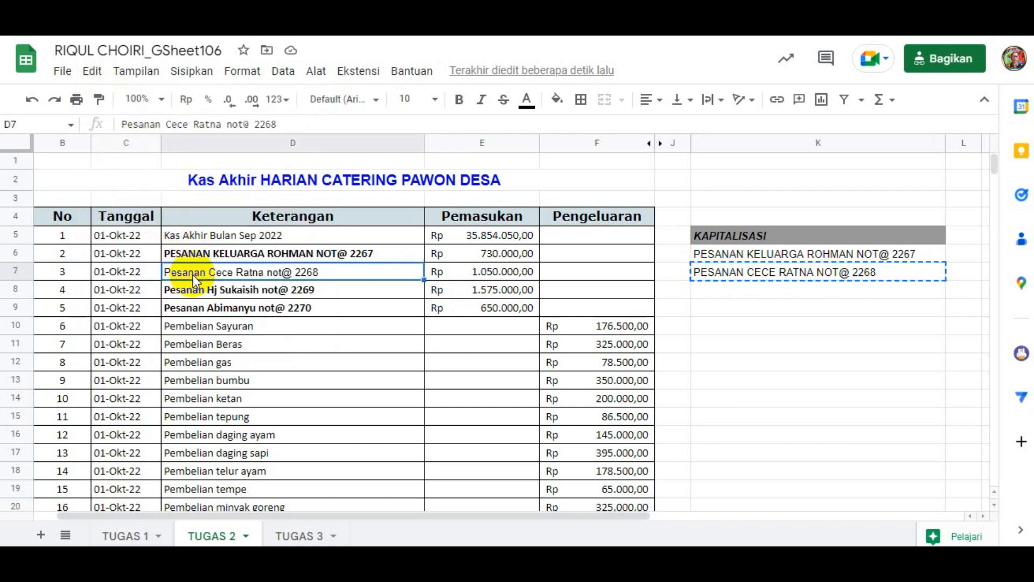
{"action": "left_click", "coordinate": [92, 71]}
{"action": "mouse_move", "coordinate": [134, 238]}
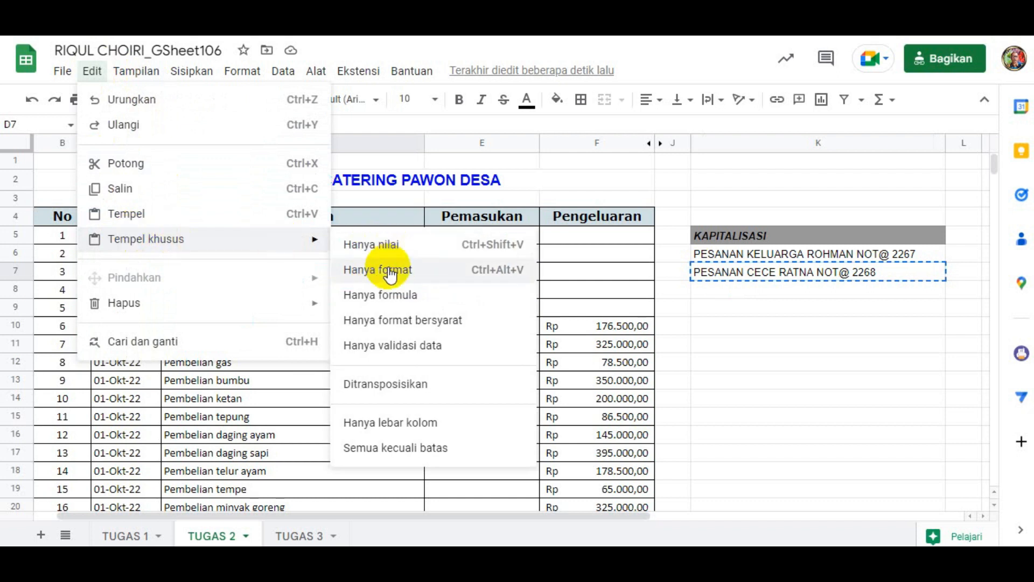
{"action": "left_click", "coordinate": [384, 303]}
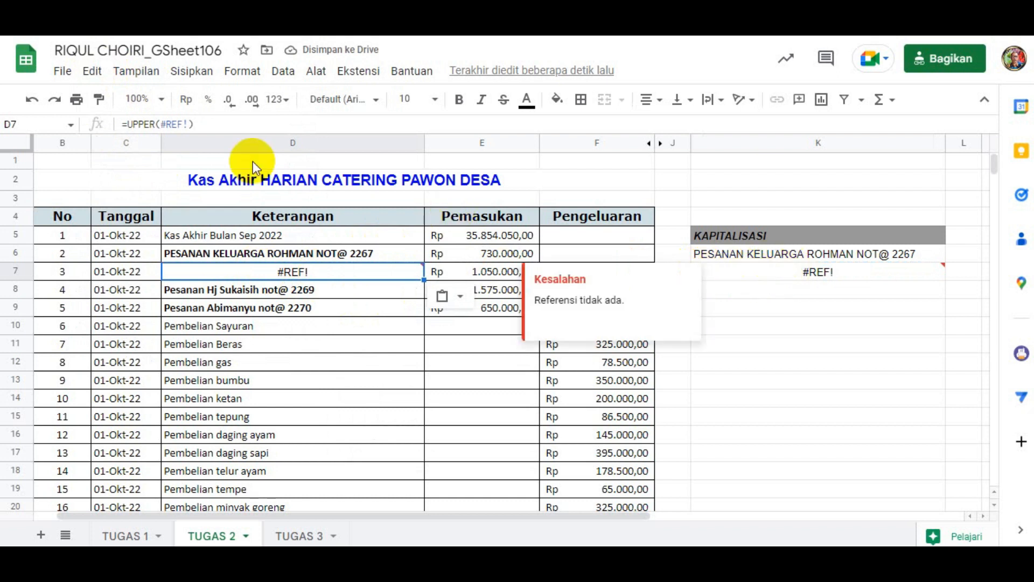
{"action": "left_click", "coordinate": [31, 101]}
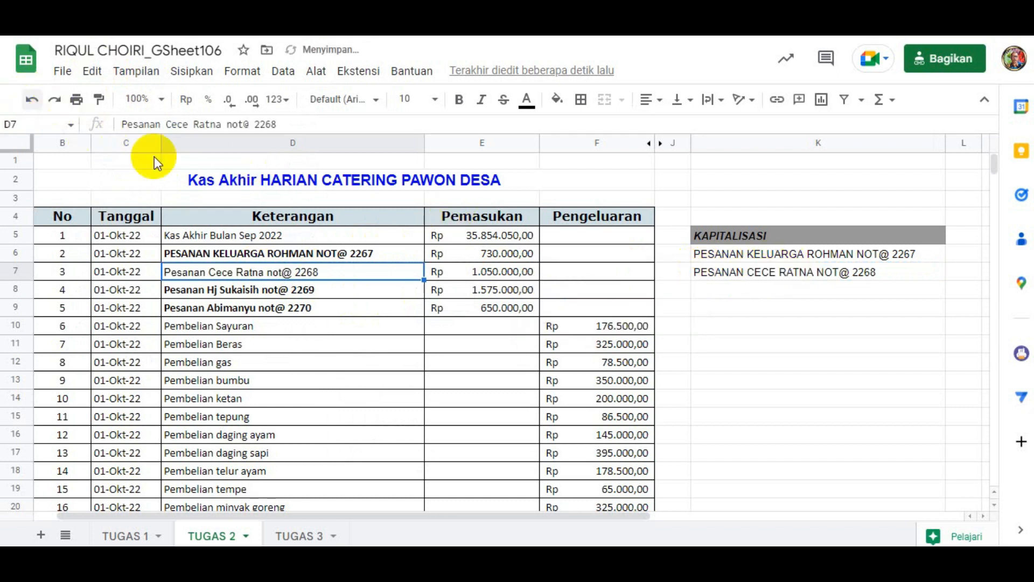
Try to paste only the conditional formatting onto D7, and undo the pasted formatting to restore the cell's bold text.
{"action": "left_click", "coordinate": [92, 73]}
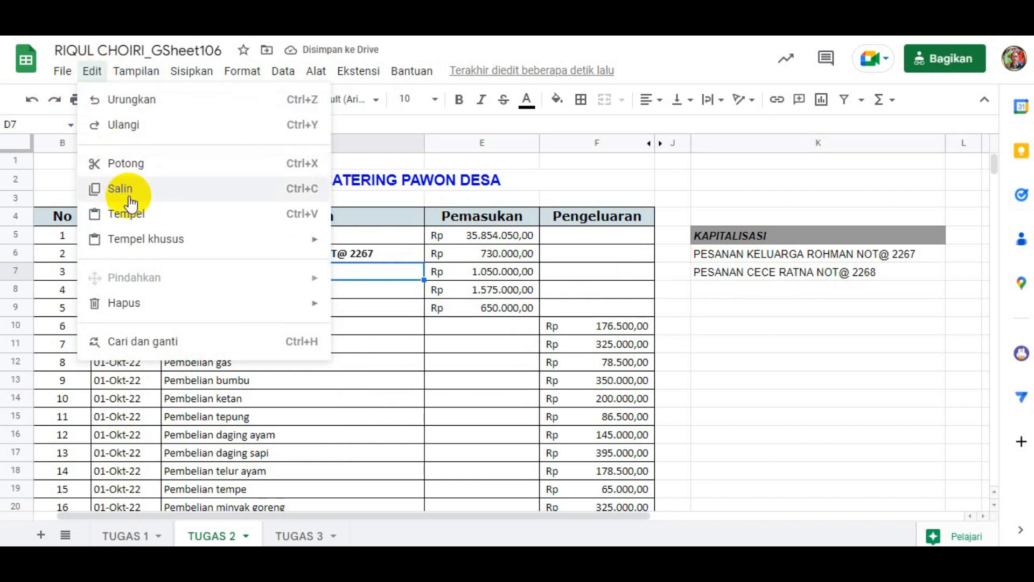
{"action": "mouse_move", "coordinate": [121, 238]}
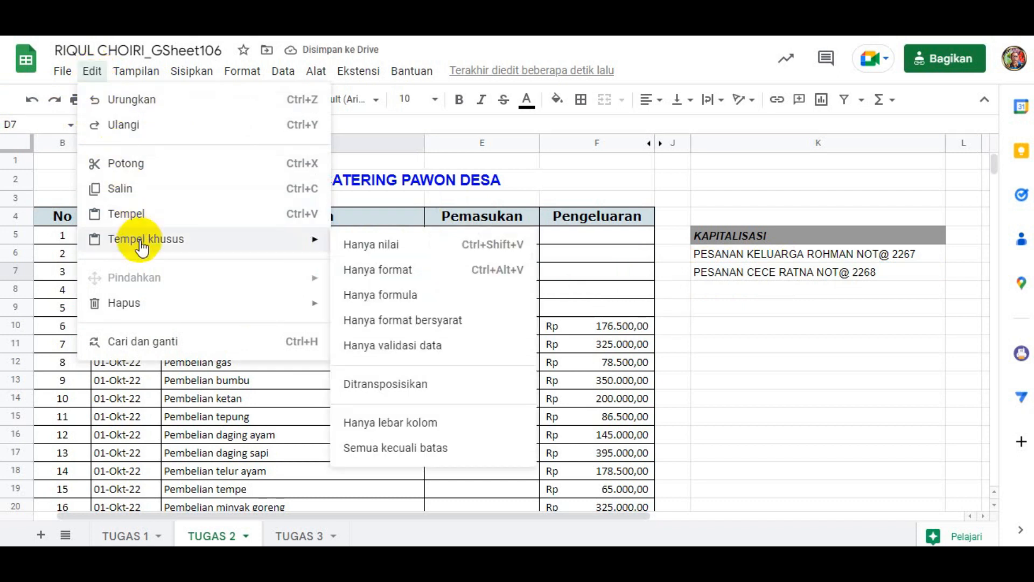
{"action": "left_click", "coordinate": [384, 323]}
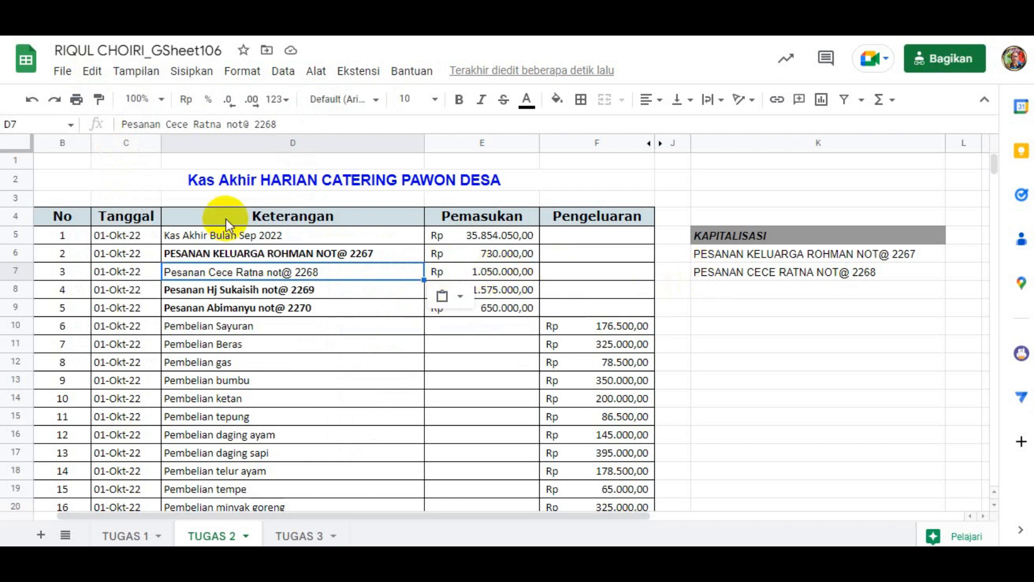
{"action": "left_click", "coordinate": [33, 104]}
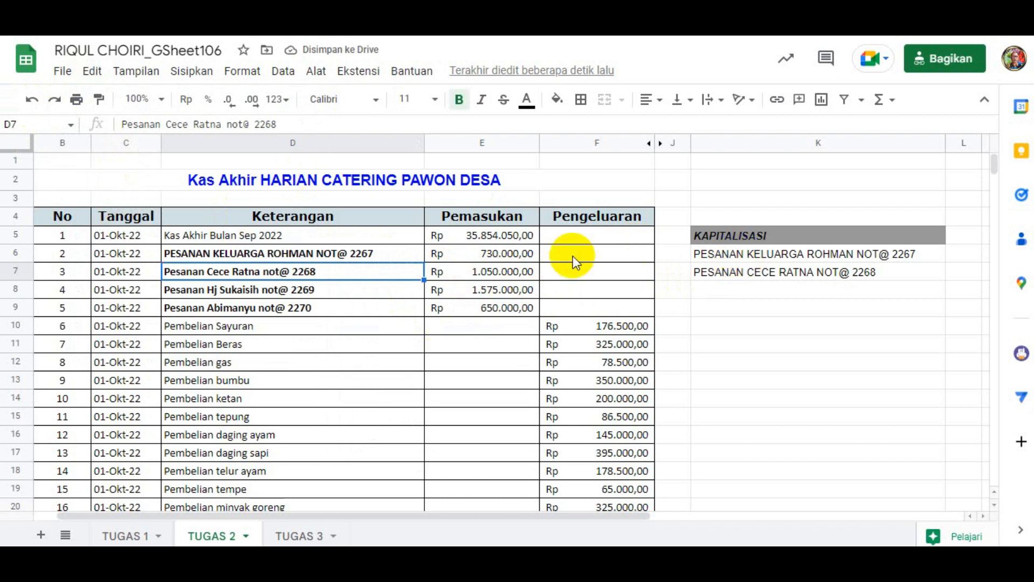
Fill cells D6 and D7 in the Keterangan column with bright green.
{"action": "left_click", "coordinate": [207, 253]}
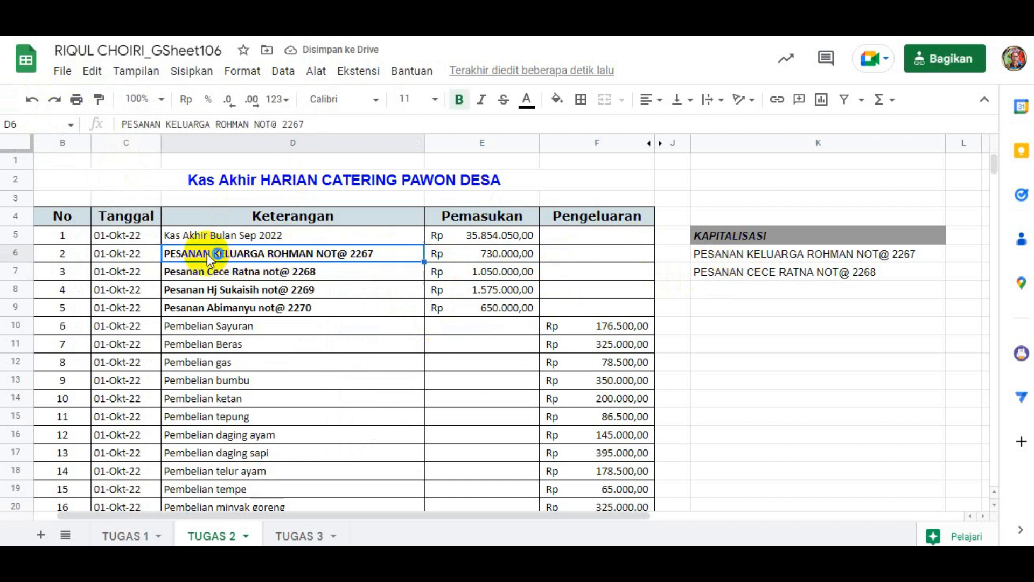
{"action": "left_click", "coordinate": [558, 101]}
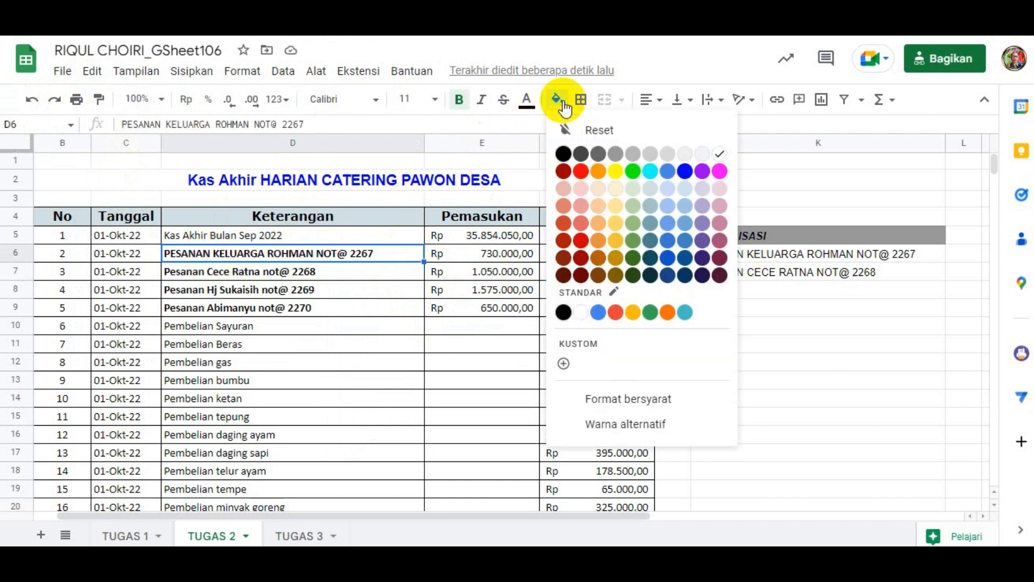
{"action": "left_click", "coordinate": [633, 172]}
{"action": "left_click", "coordinate": [262, 271]}
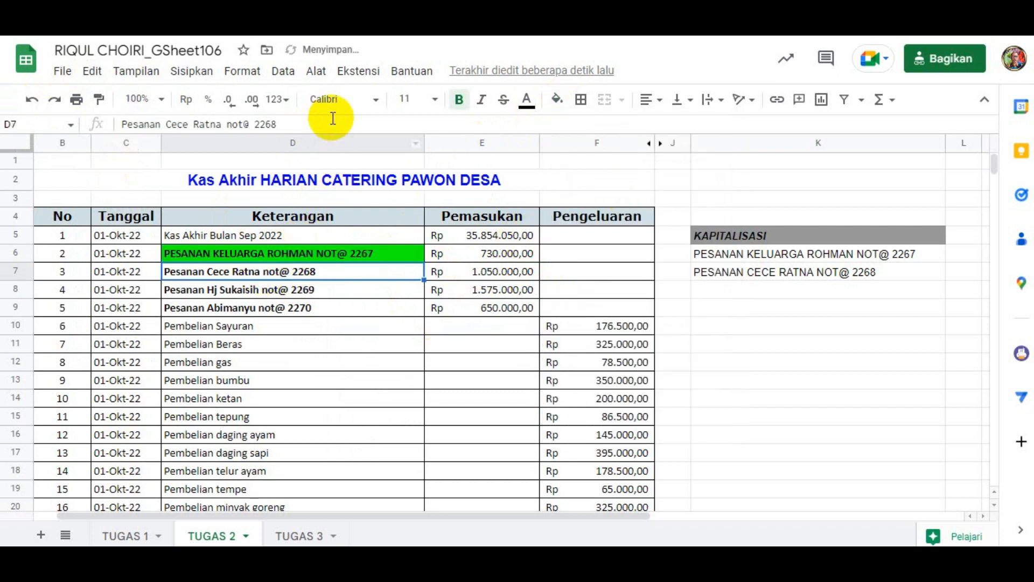
{"action": "left_click", "coordinate": [558, 102]}
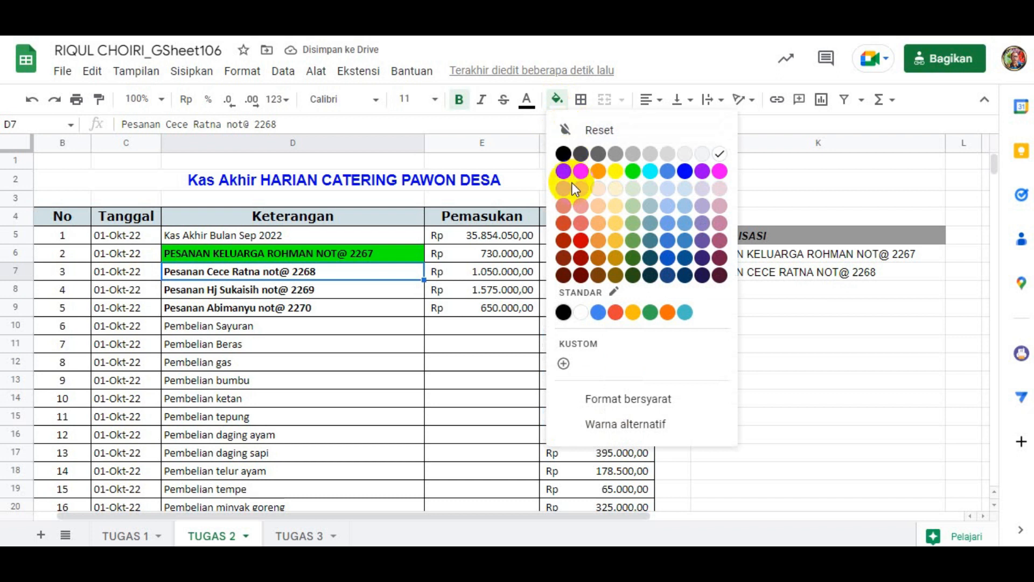
{"action": "left_click", "coordinate": [633, 173]}
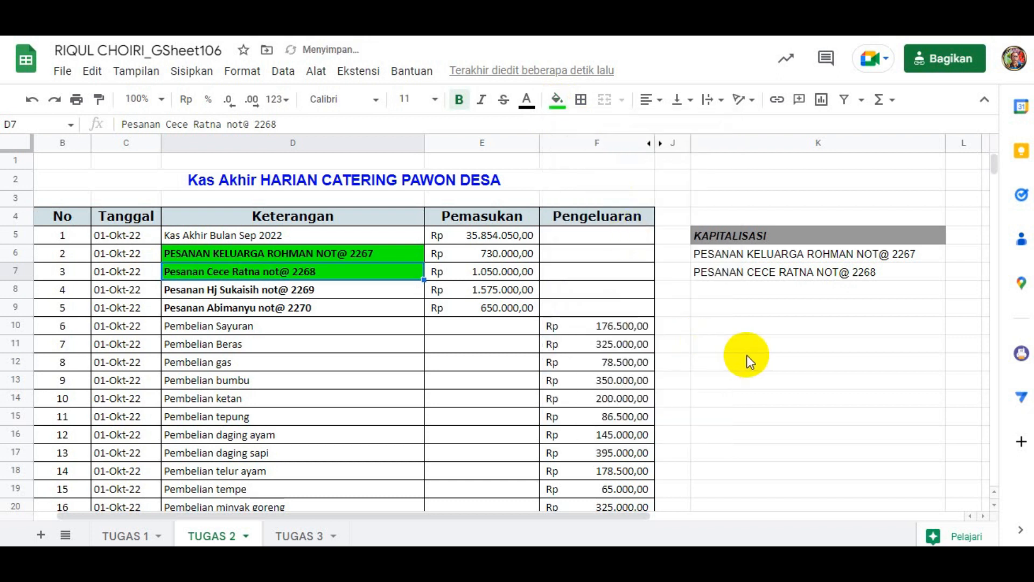
Enter the heading PEMBULATAN in K11 and format it bold and italic with a grey fill.
{"action": "left_click", "coordinate": [735, 344]}
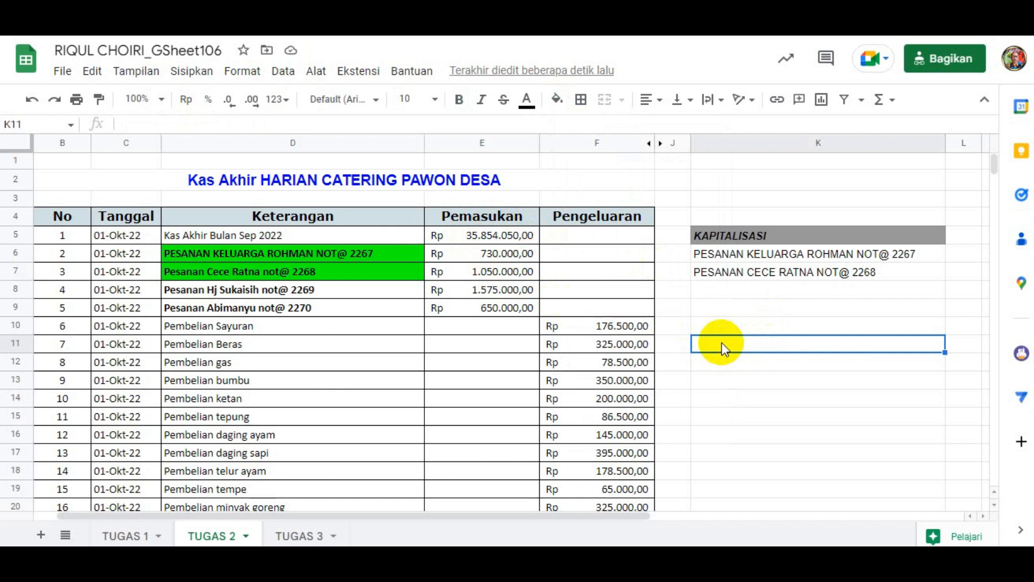
{"action": "type", "text": "PEMBULATAN"}
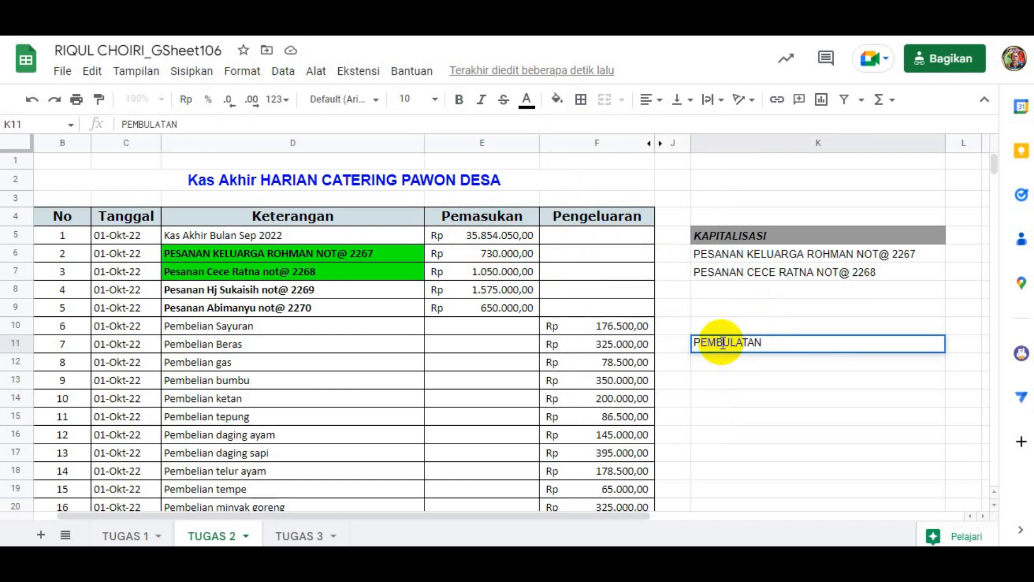
{"action": "key", "text": "Return"}
{"action": "left_click", "coordinate": [724, 347]}
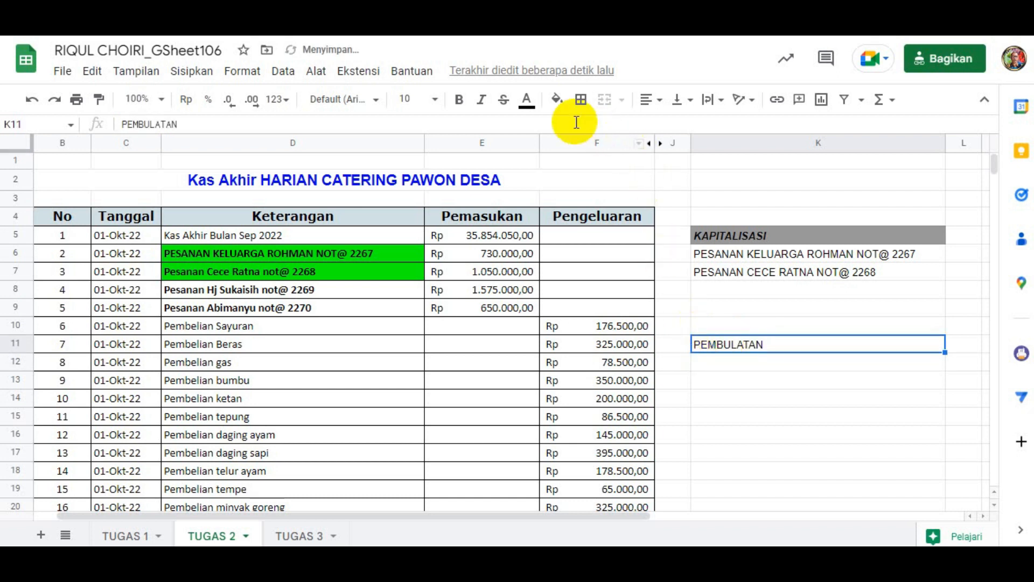
{"action": "left_click", "coordinate": [557, 100]}
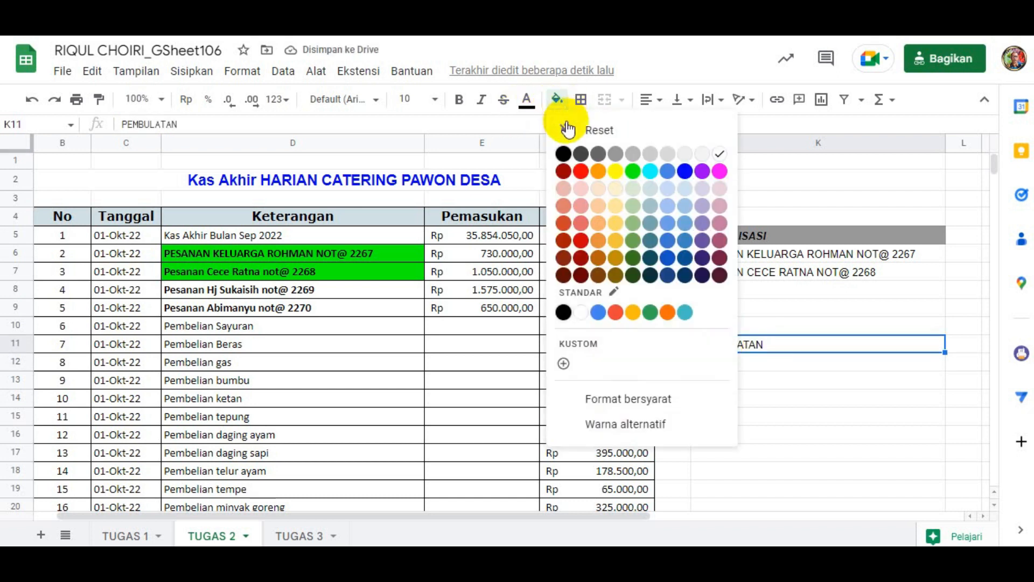
{"action": "left_click", "coordinate": [614, 153]}
{"action": "left_click", "coordinate": [459, 100]}
{"action": "left_click", "coordinate": [481, 99]}
{"action": "left_click", "coordinate": [710, 369]}
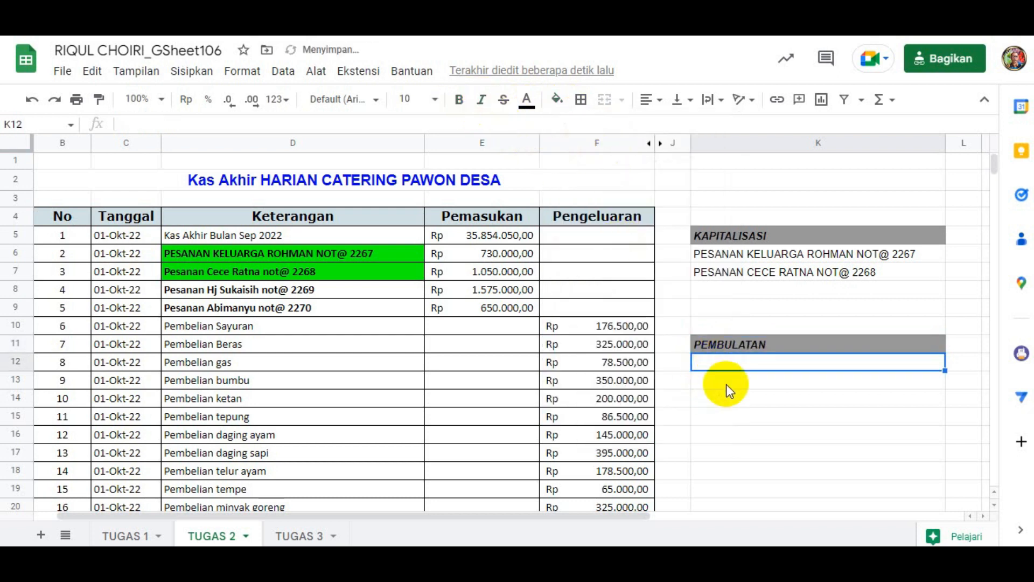
Change the Pemasukan amount in cell E5 to the decimal value 3585405,65.
{"action": "left_click", "coordinate": [487, 234]}
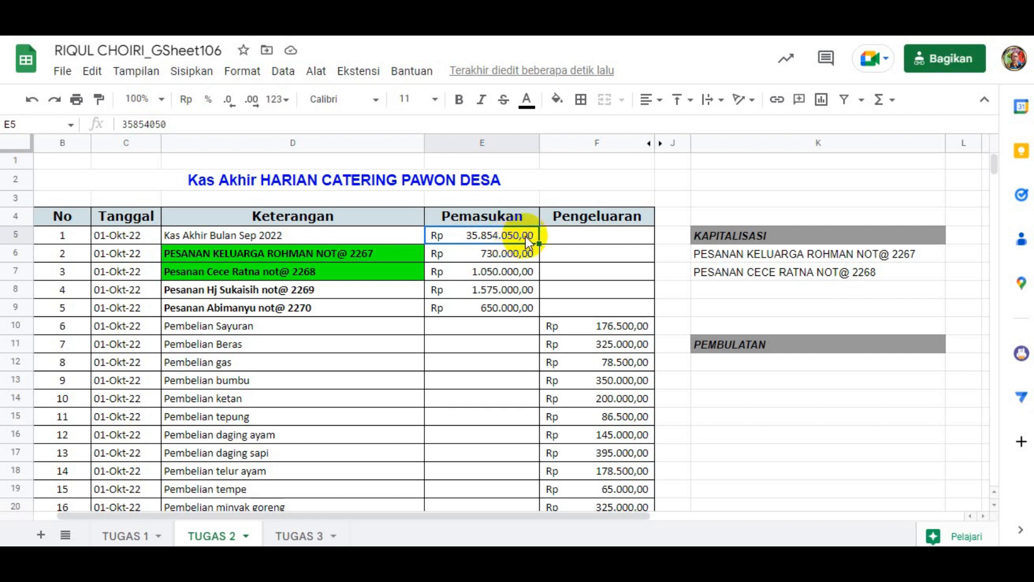
{"action": "left_click", "coordinate": [508, 259]}
{"action": "left_click", "coordinate": [506, 274]}
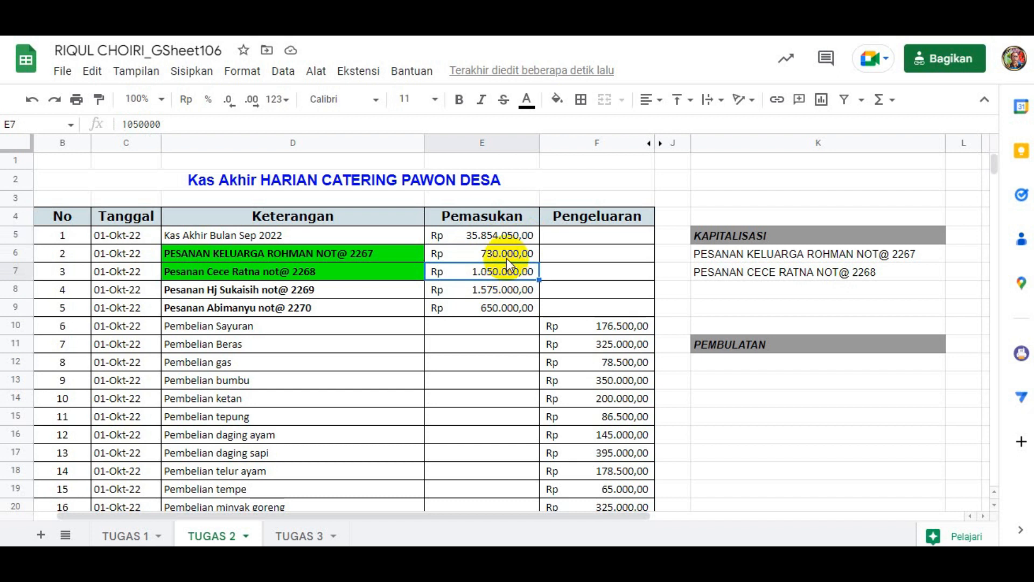
{"action": "left_click", "coordinate": [507, 238]}
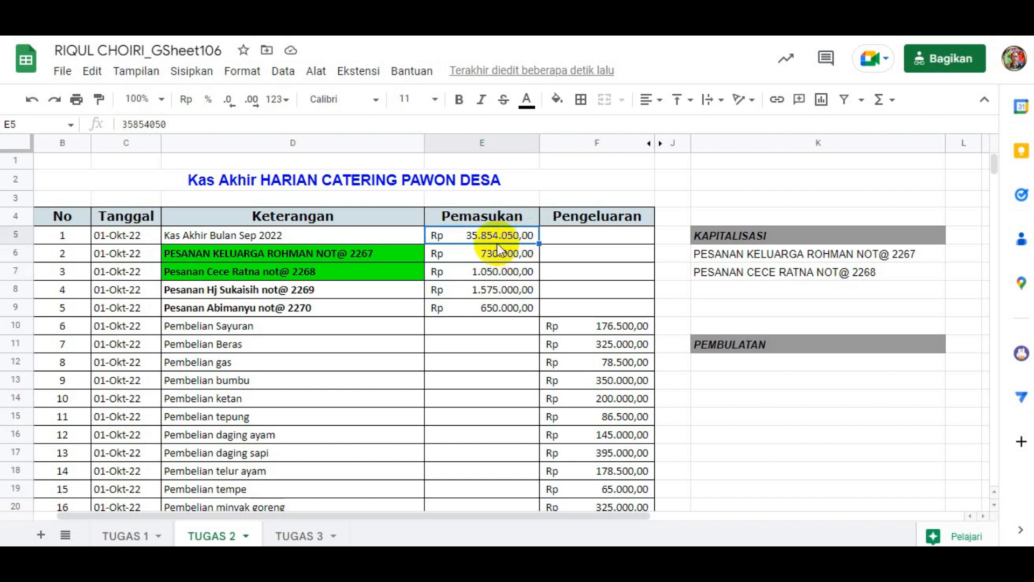
{"action": "left_click", "coordinate": [170, 124]}
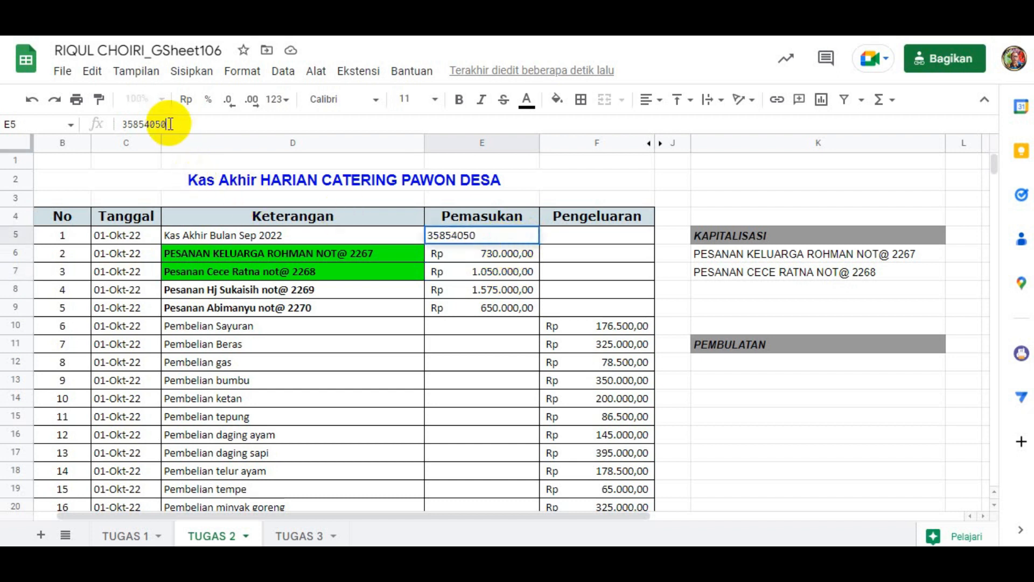
{"action": "key", "text": "BackSpace"}
{"action": "type", "text": "5"}
{"action": "key", "text": "BackSpace"}
{"action": "type", "text": ",65"}
{"action": "key", "text": "Return"}
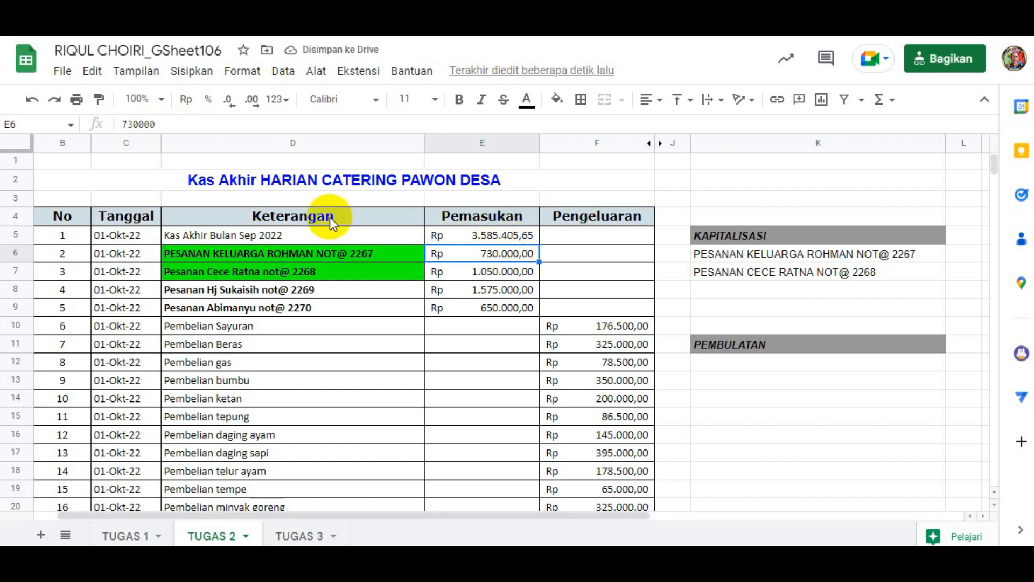
Change the Pemasukan amount in cell E6 to the decimal value 730000,46, using a comma as the decimal separator.
{"action": "left_click", "coordinate": [164, 124]}
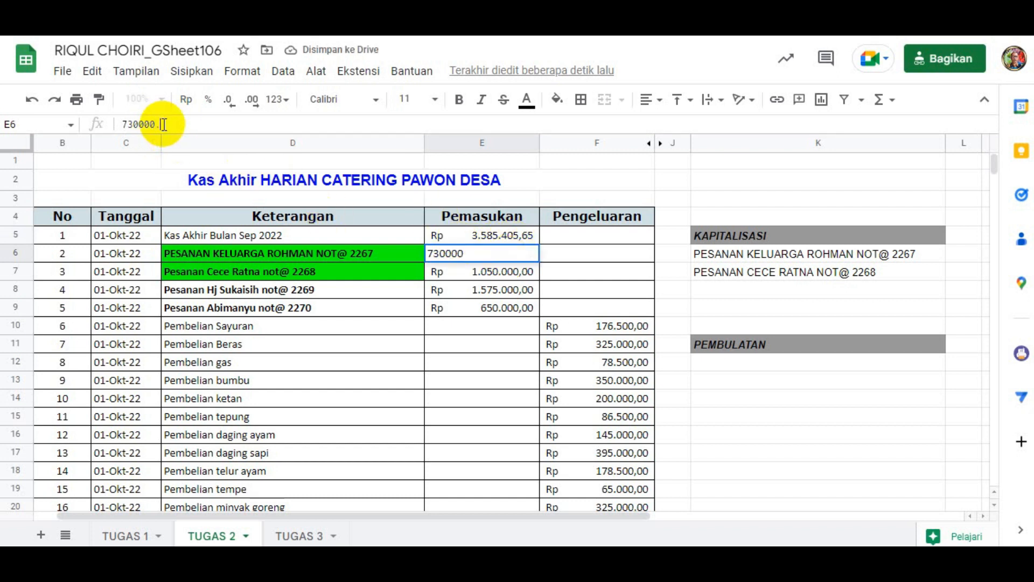
{"action": "type", "text": ".46"}
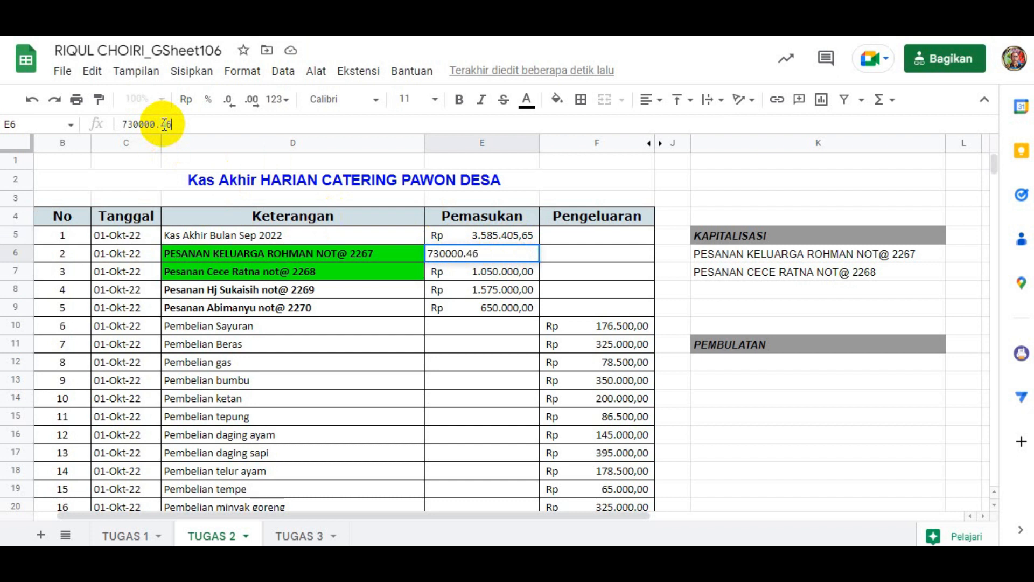
{"action": "key", "text": "Return"}
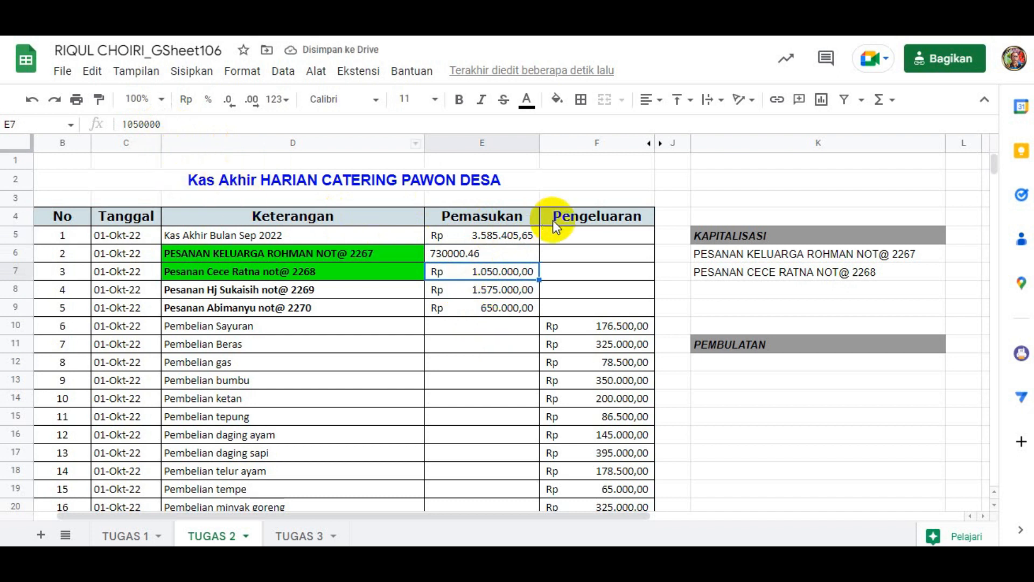
{"action": "left_click", "coordinate": [484, 255]}
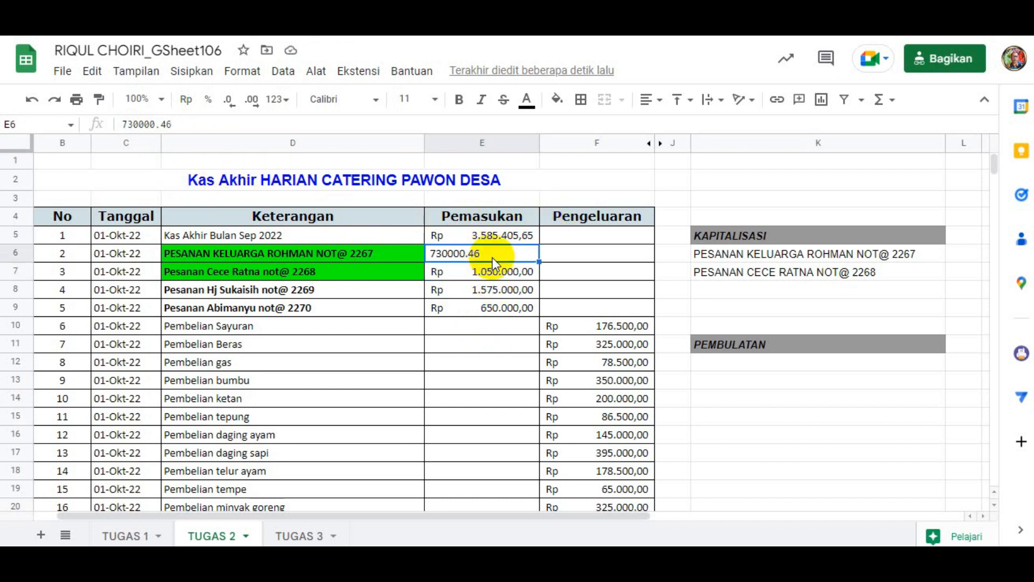
{"action": "left_click", "coordinate": [155, 124]}
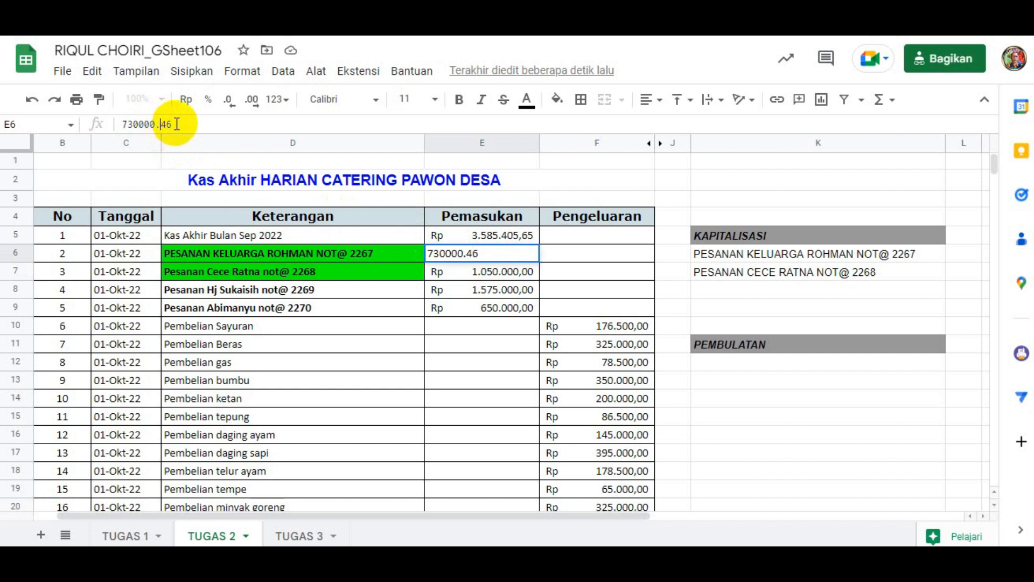
{"action": "key", "text": "BackSpace"}
{"action": "type", "text": ","}
{"action": "key", "text": "Return"}
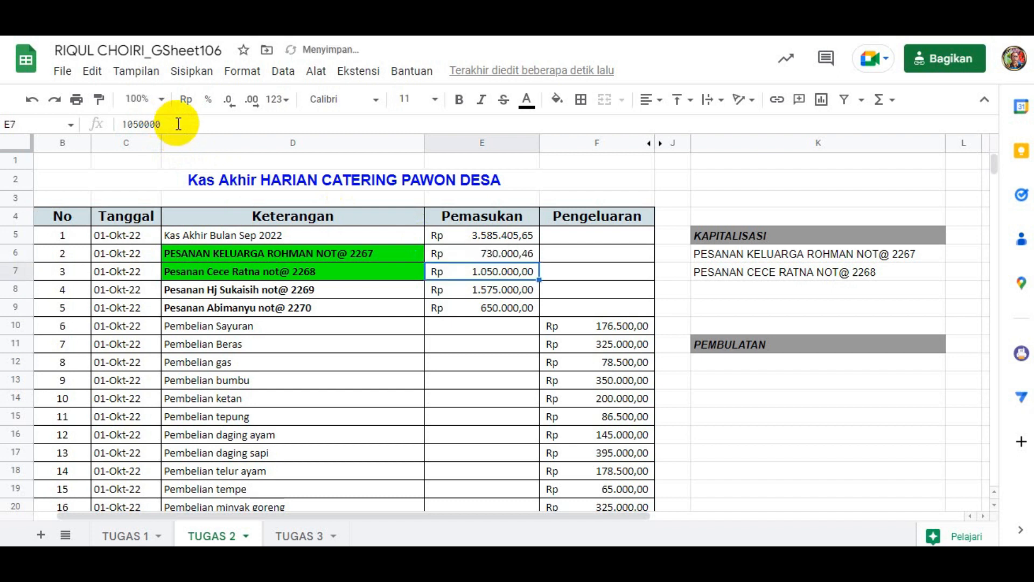
Fill the Pemasukan amount in E5 with light orange and the one in E6 with light red.
{"action": "left_click", "coordinate": [498, 232]}
{"action": "left_click", "coordinate": [496, 256]}
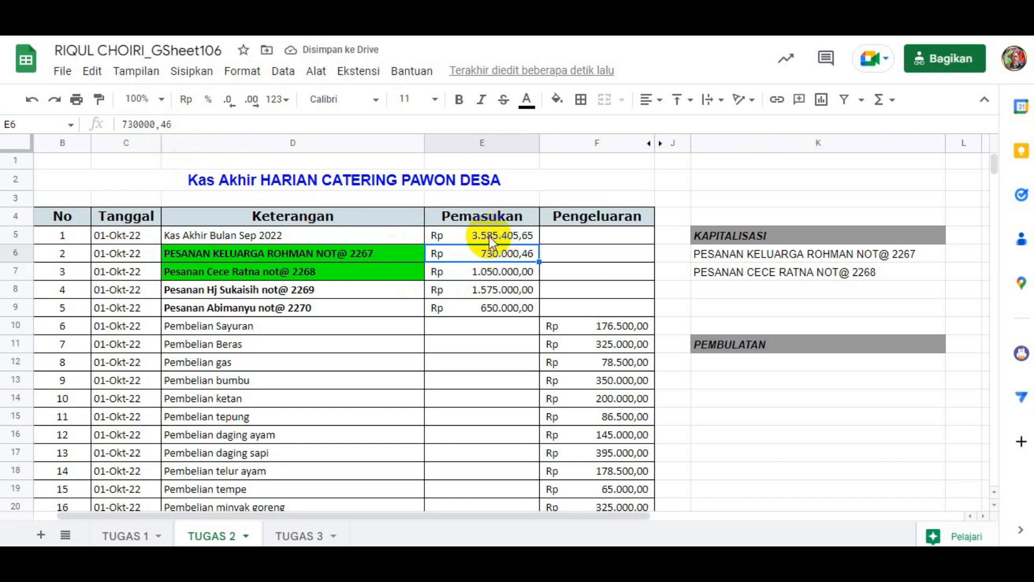
{"action": "left_click", "coordinate": [489, 236]}
{"action": "left_click", "coordinate": [563, 103]}
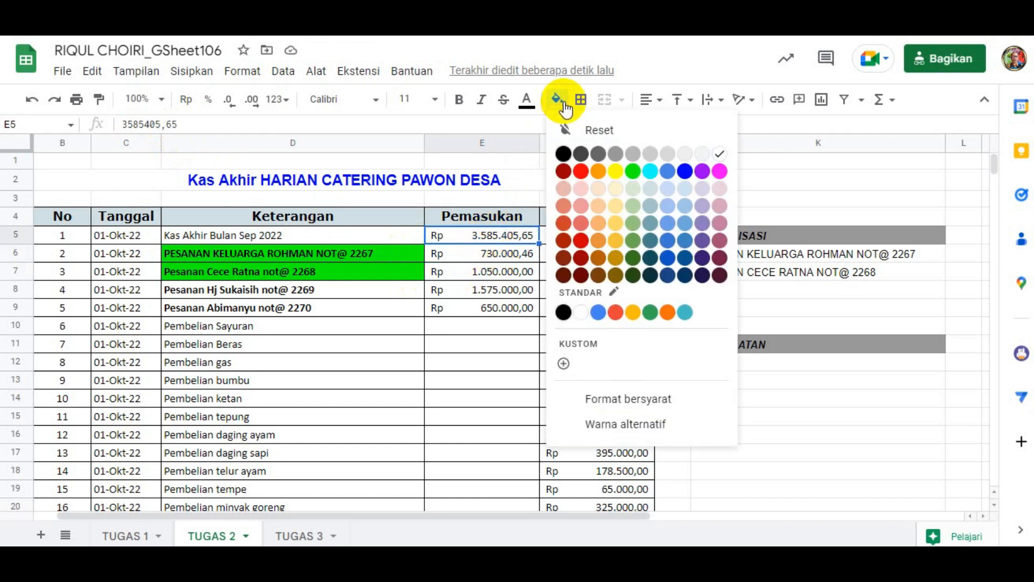
{"action": "left_click", "coordinate": [598, 190]}
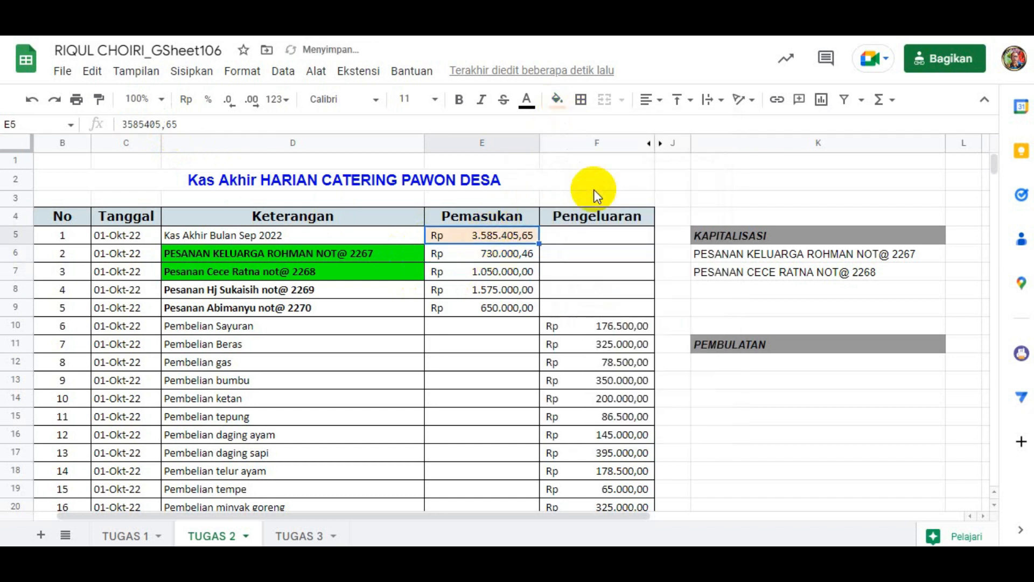
{"action": "left_click", "coordinate": [486, 251]}
{"action": "left_click", "coordinate": [561, 102]}
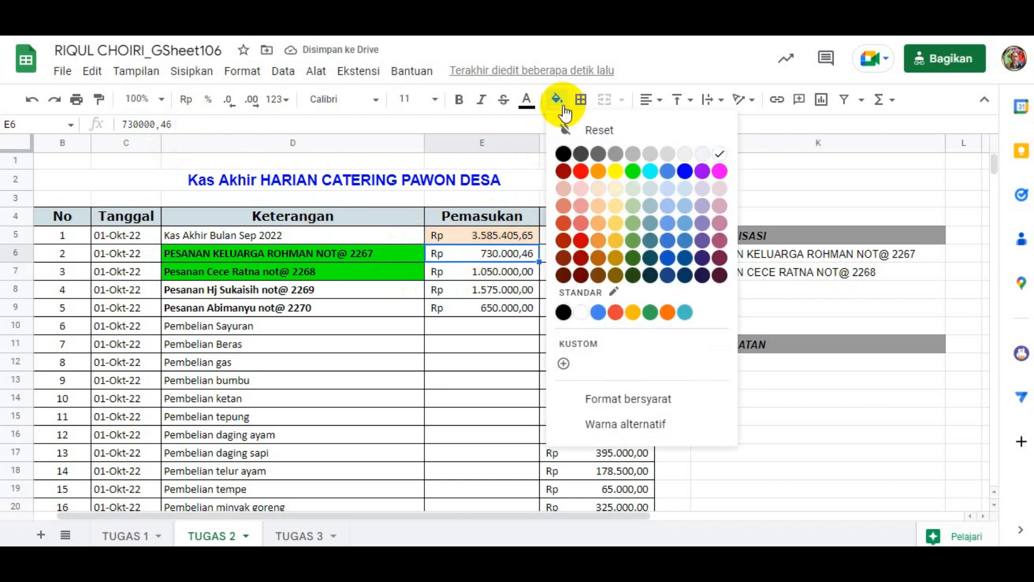
{"action": "left_click", "coordinate": [582, 190]}
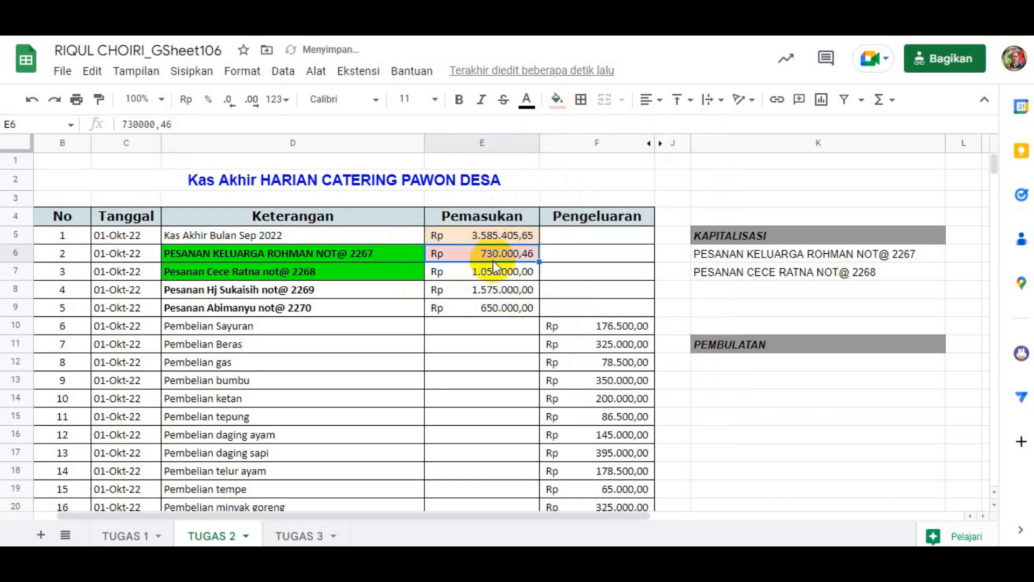
Enter a ROUNDUP formula in K12 under PEMBULATAN that rounds up the Pemasukan amount in E5.
{"action": "left_click", "coordinate": [736, 345]}
{"action": "left_click", "coordinate": [750, 360]}
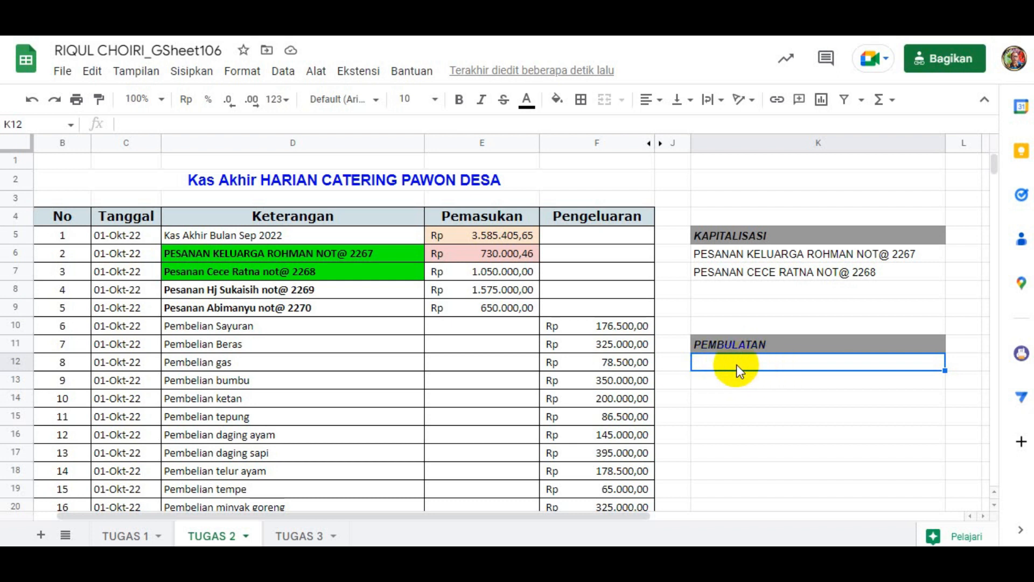
{"action": "type", "text": "="}
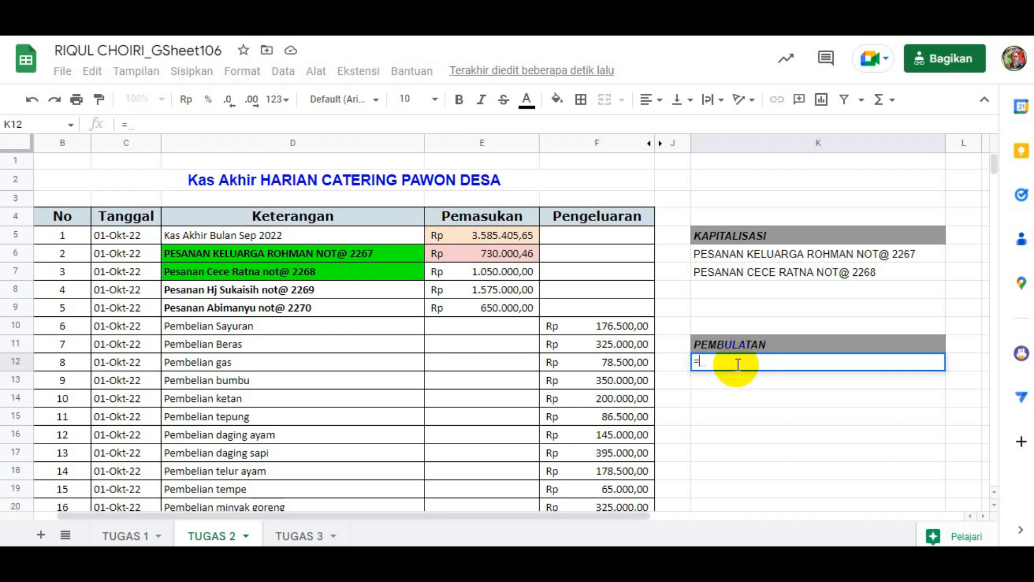
{"action": "type", "text": "ROUN"}
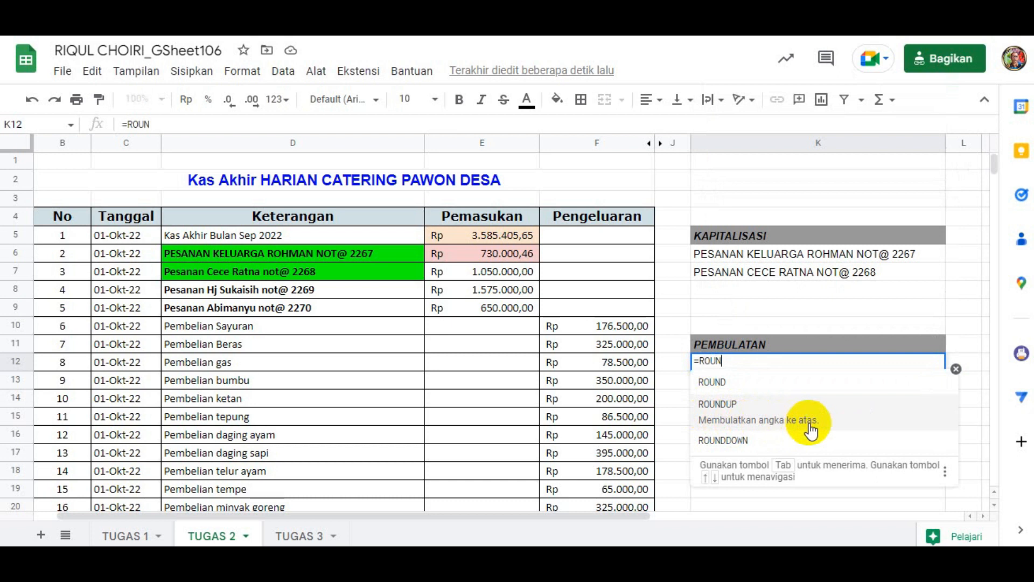
{"action": "left_click", "coordinate": [764, 422]}
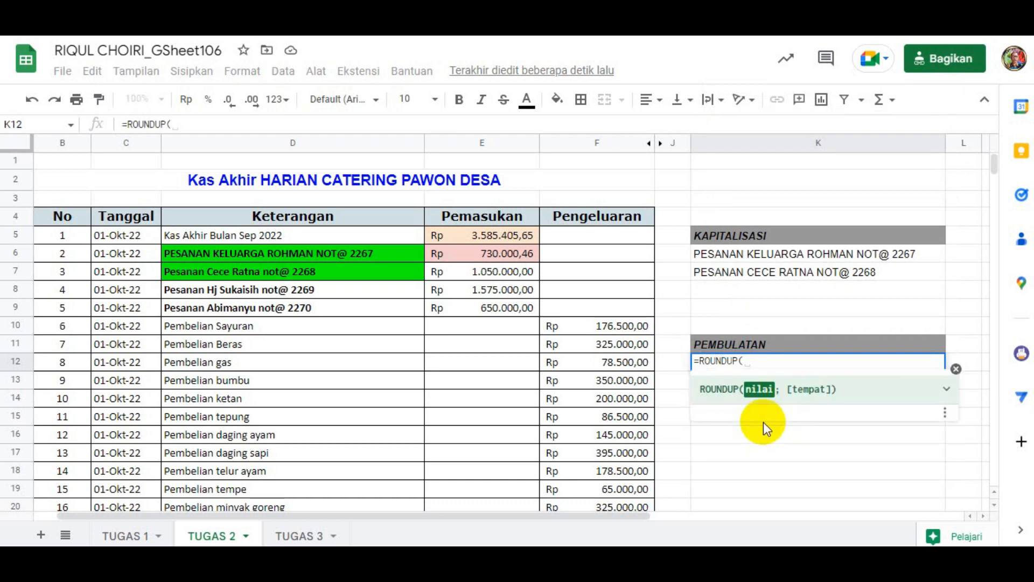
{"action": "left_click", "coordinate": [491, 239]}
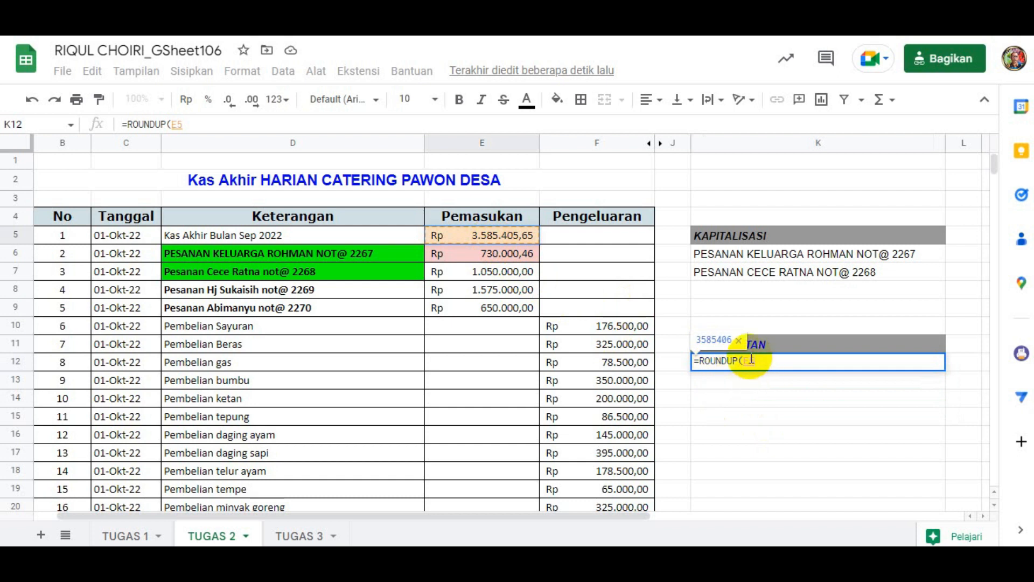
{"action": "key", "text": "Return"}
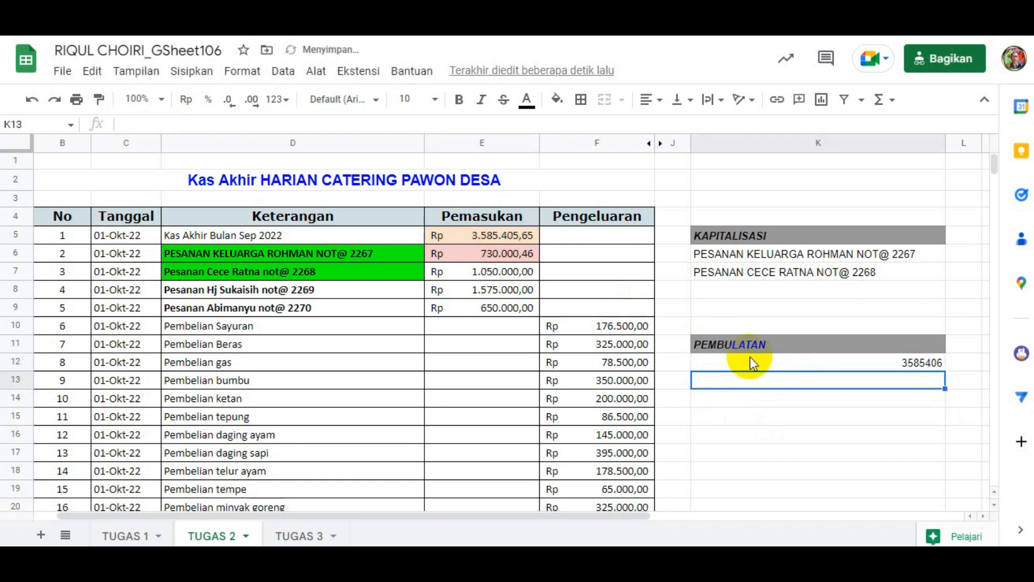
Apply the Akuntansi number format to the rounded amount in K12.
{"action": "left_click", "coordinate": [923, 367]}
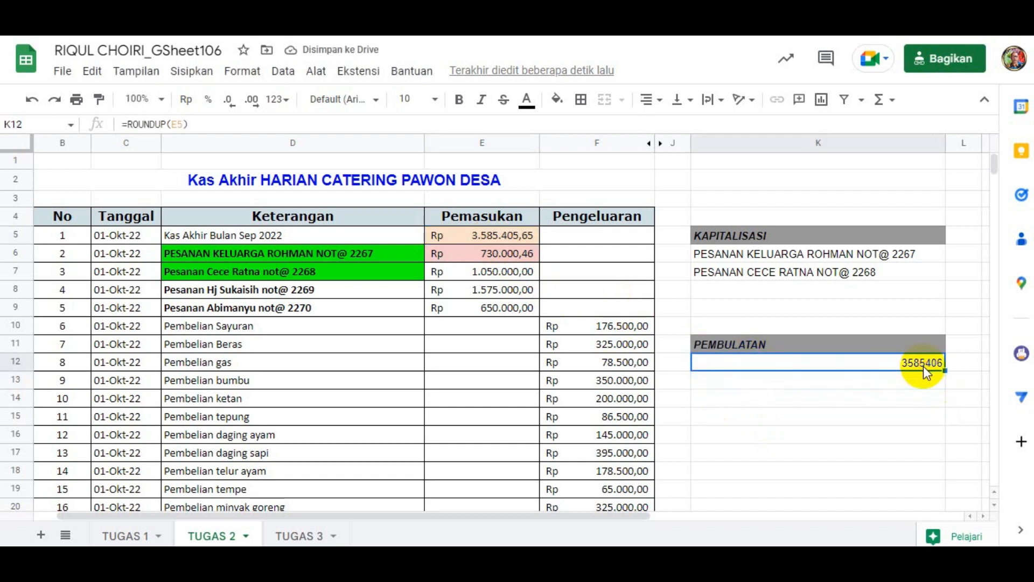
{"action": "left_click", "coordinate": [243, 71]}
{"action": "mouse_move", "coordinate": [302, 138]}
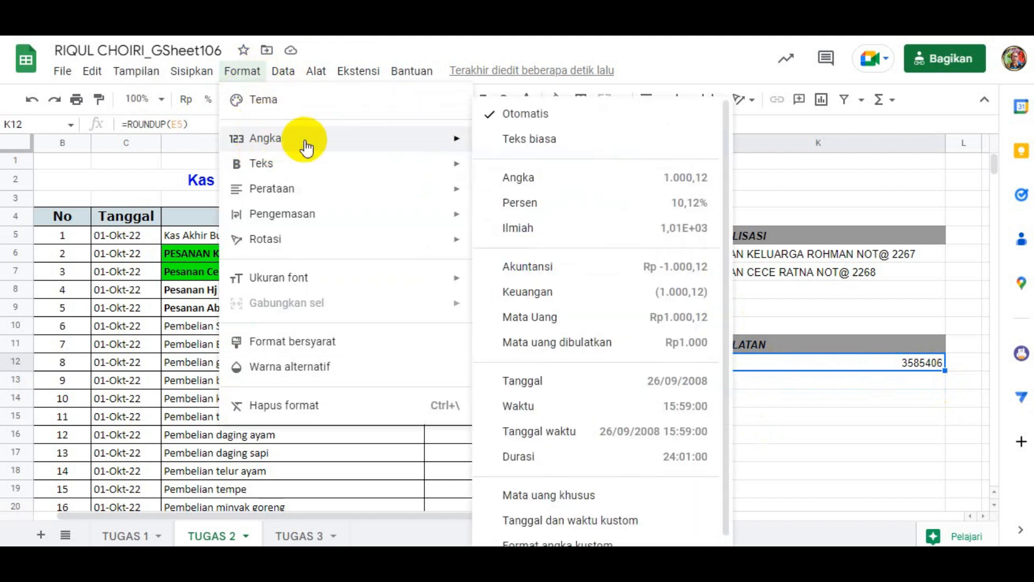
{"action": "left_click", "coordinate": [502, 269]}
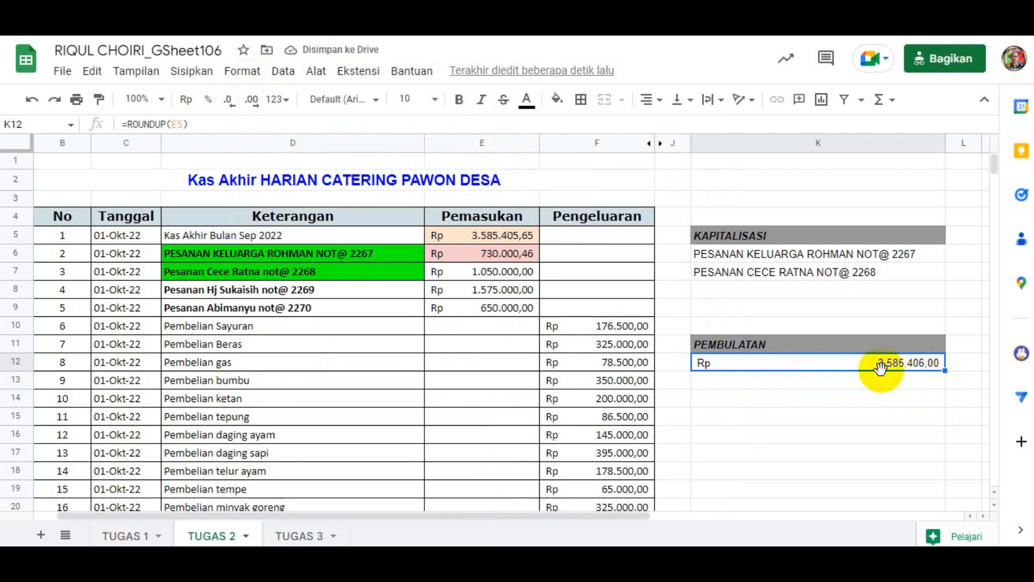
{"action": "left_click", "coordinate": [888, 380]}
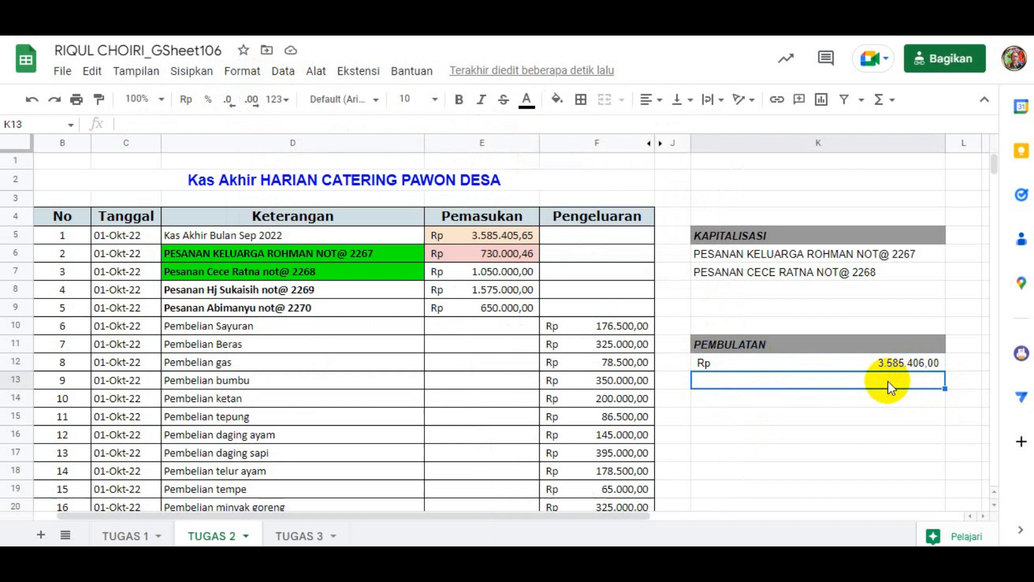
Label the rounded amount in K12 by entering UP in the adjacent cell L12.
{"action": "left_click", "coordinate": [955, 364]}
{"action": "type", "text": "UP"}
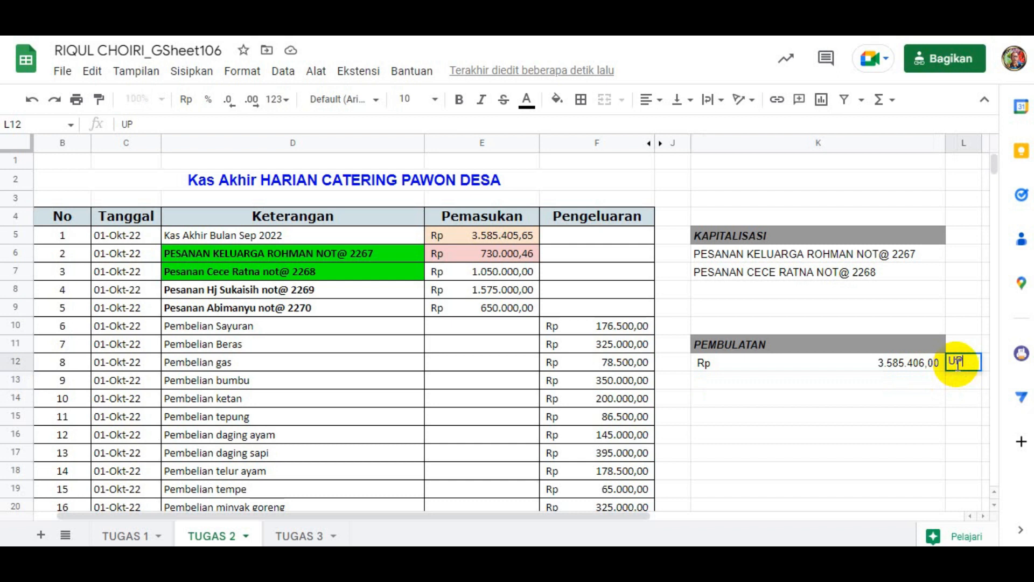
{"action": "key", "text": "Return"}
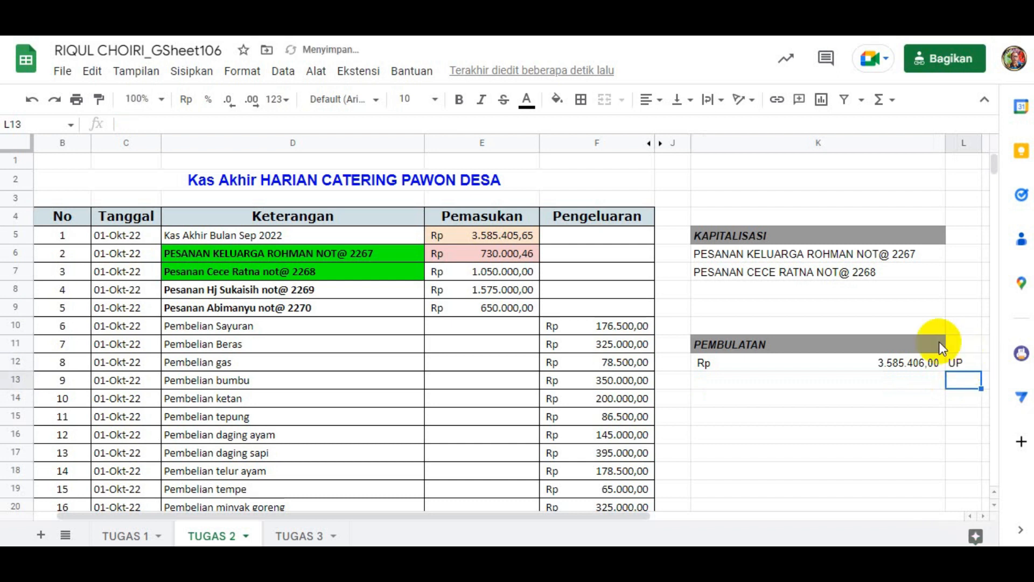
{"action": "left_click", "coordinate": [833, 368]}
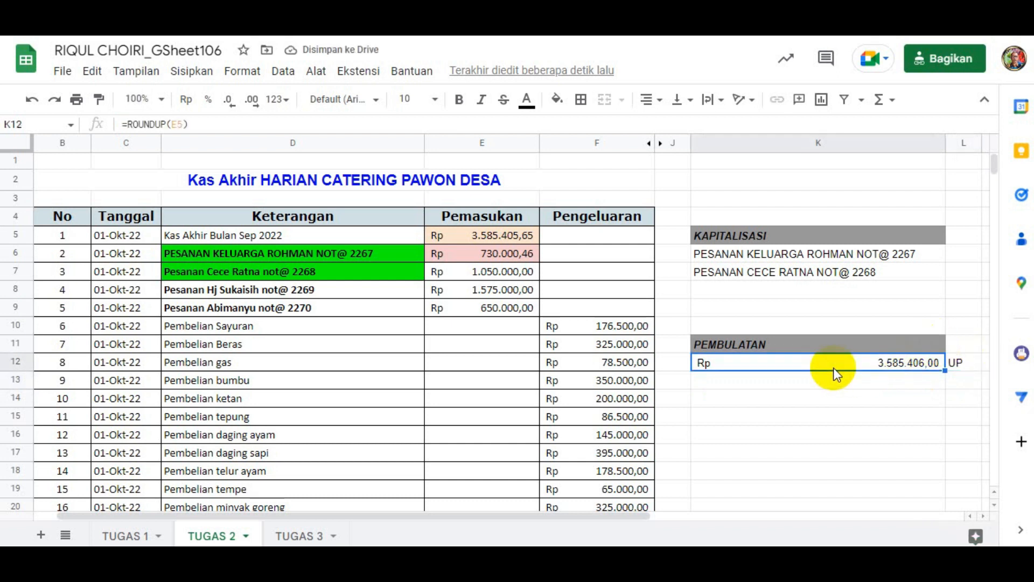
Enter a ROUNDUP formula in K13 that rounds up the Pemasukan amount in E6.
{"action": "left_click", "coordinate": [772, 380]}
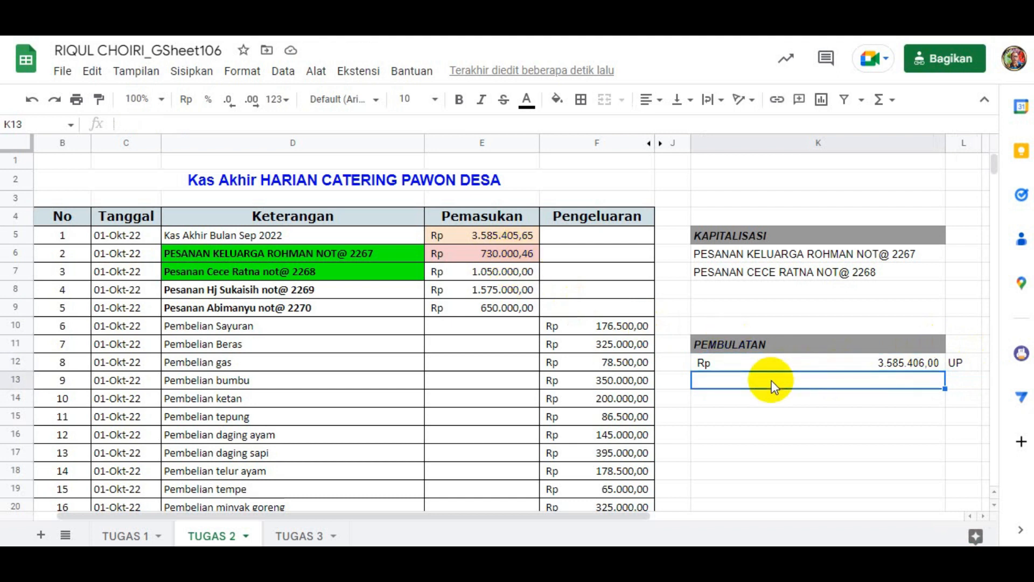
{"action": "type", "text": "="}
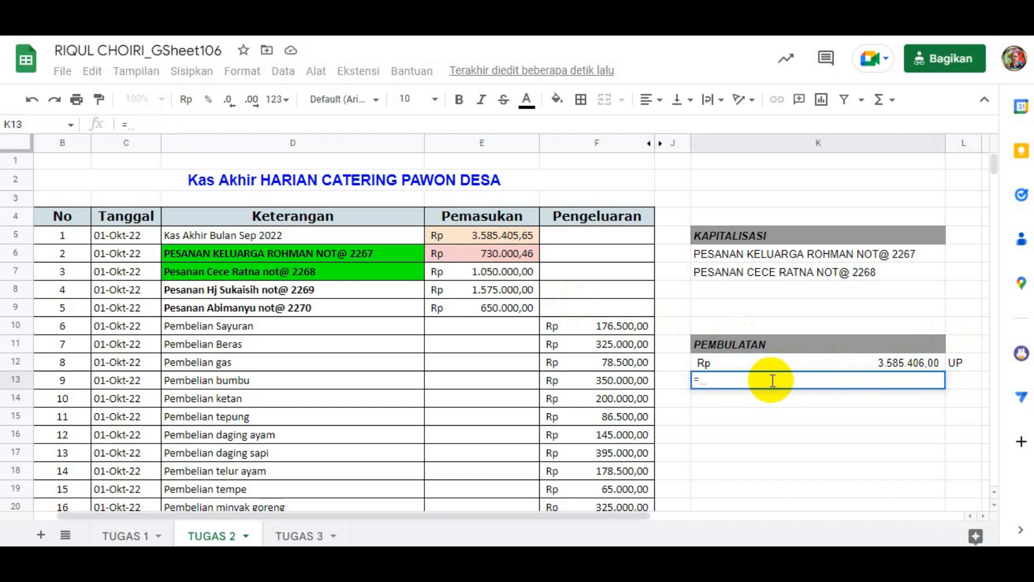
{"action": "type", "text": "ROUN"}
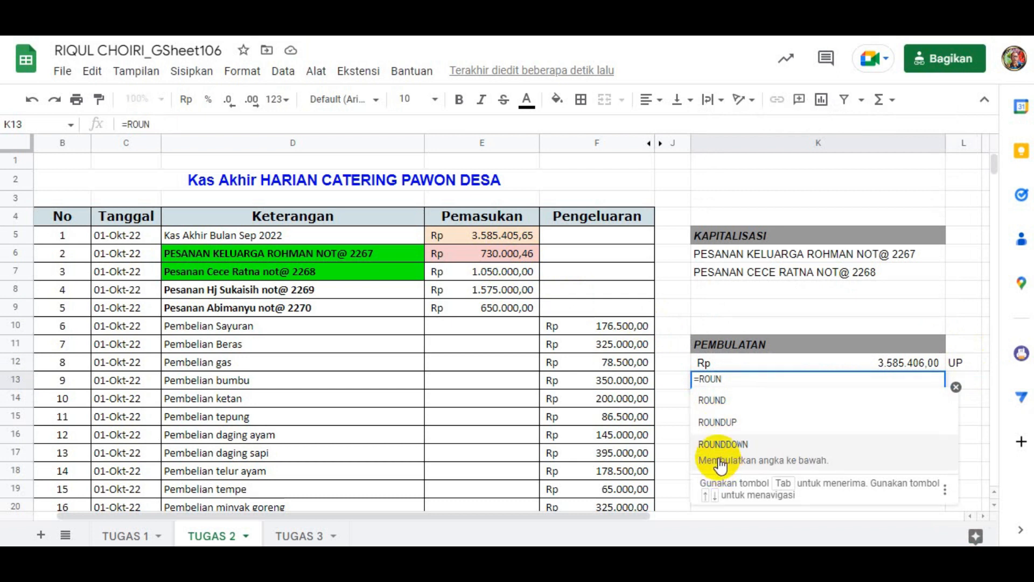
{"action": "left_click", "coordinate": [718, 425]}
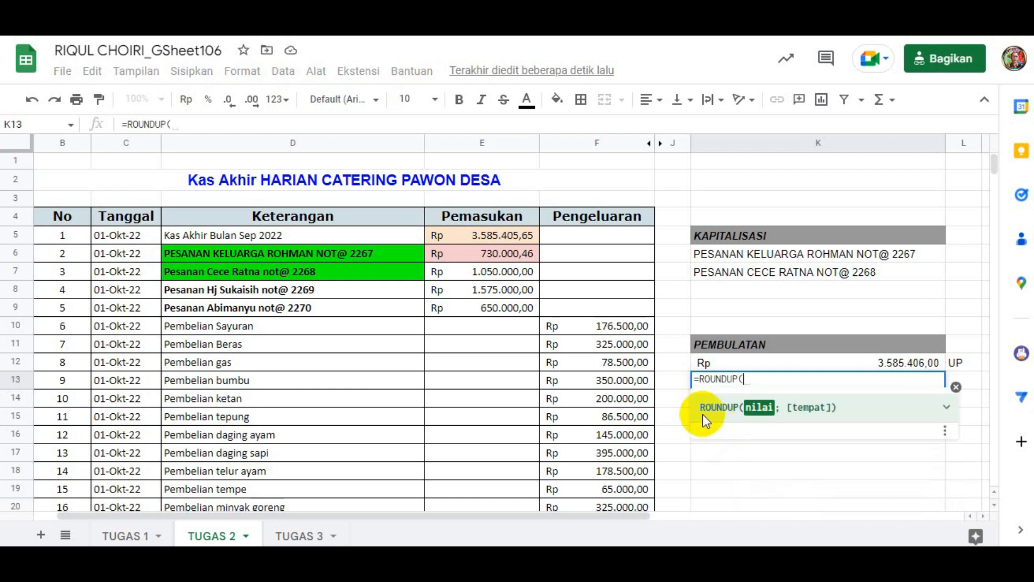
{"action": "left_click", "coordinate": [494, 258]}
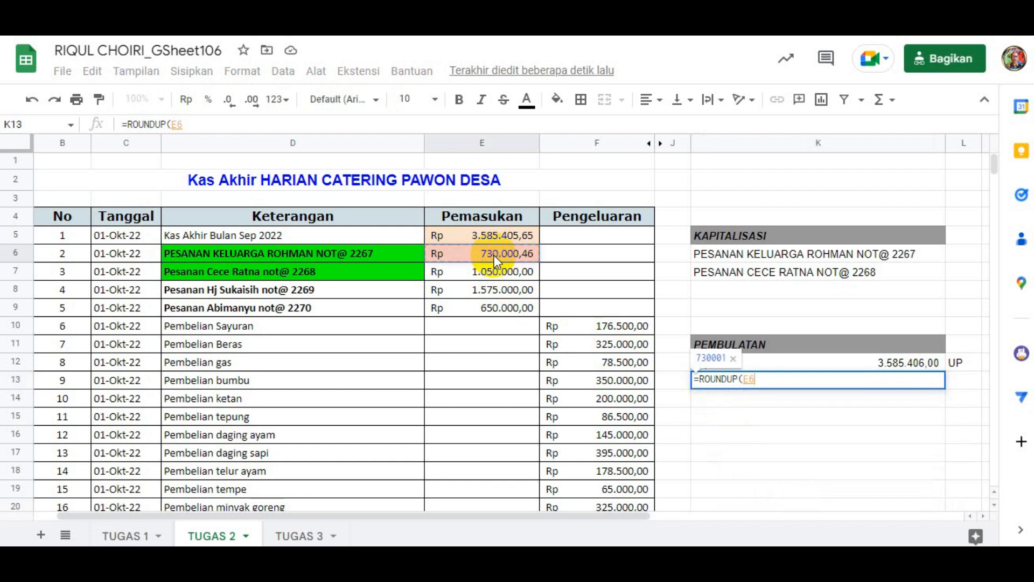
{"action": "key", "text": "Return"}
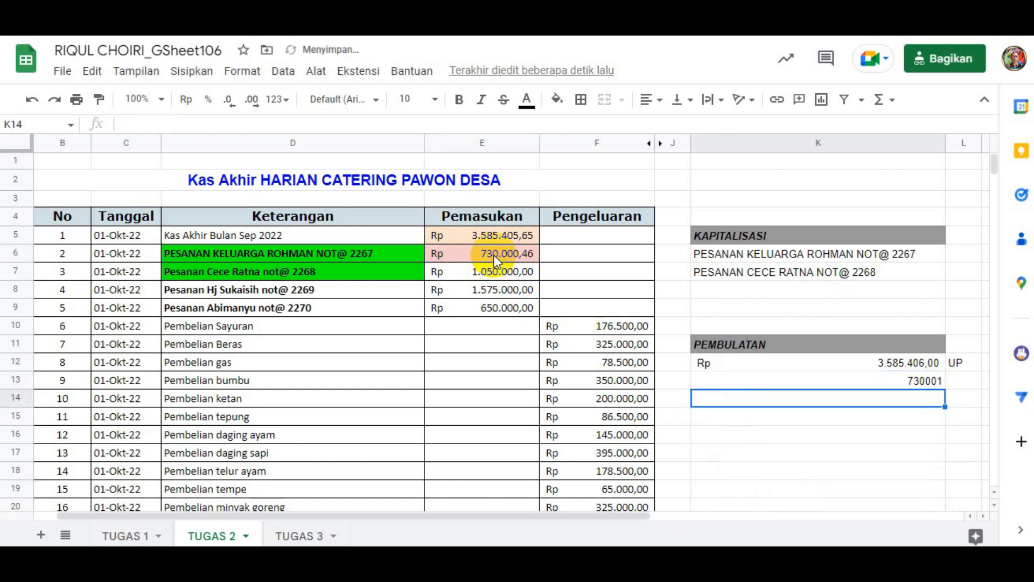
Apply the Akuntansi number format to the rounded amount in K13.
{"action": "left_click", "coordinate": [794, 380]}
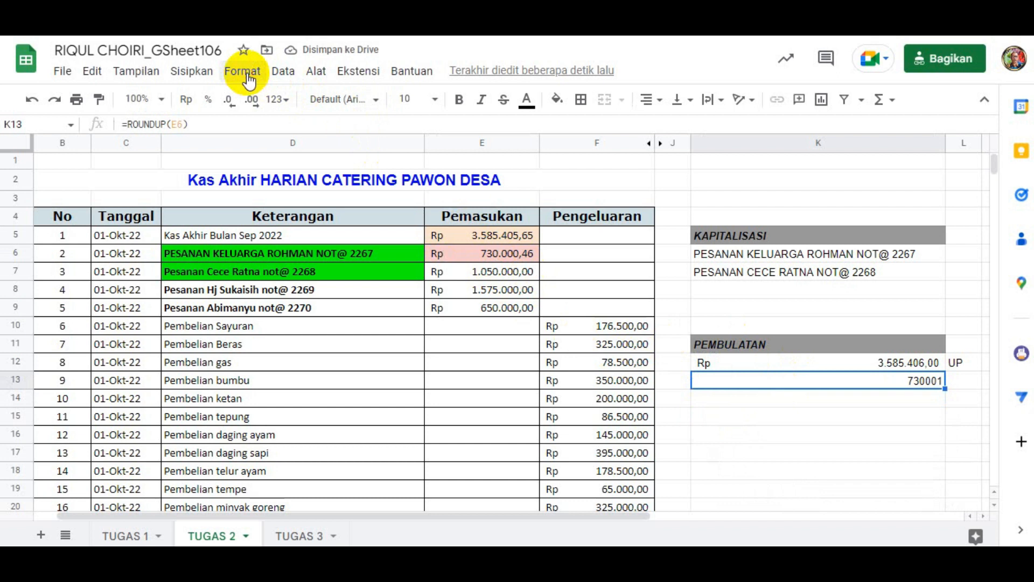
{"action": "left_click", "coordinate": [242, 71]}
{"action": "mouse_move", "coordinate": [264, 194]}
{"action": "mouse_move", "coordinate": [319, 143]}
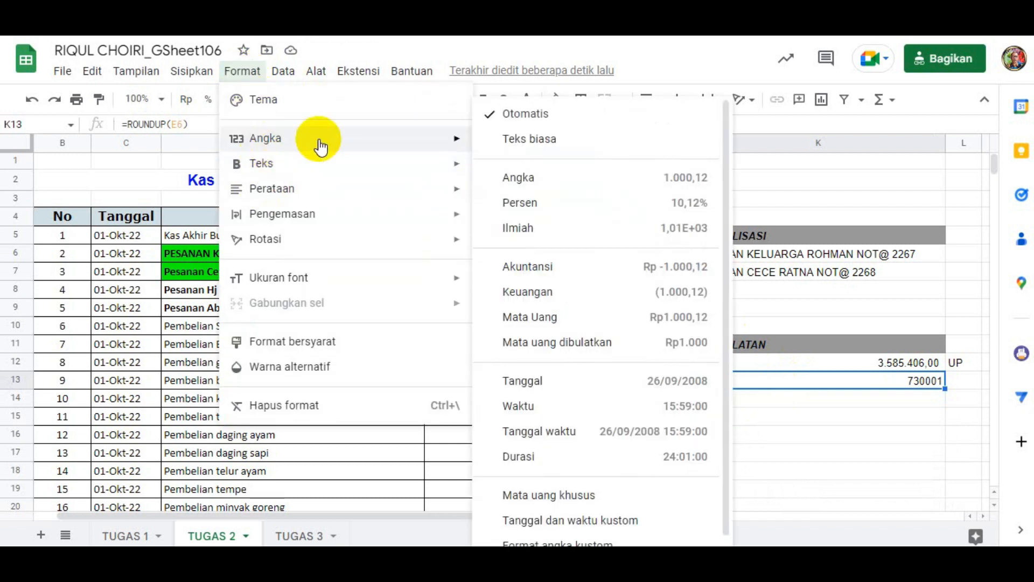
{"action": "left_click", "coordinate": [501, 267]}
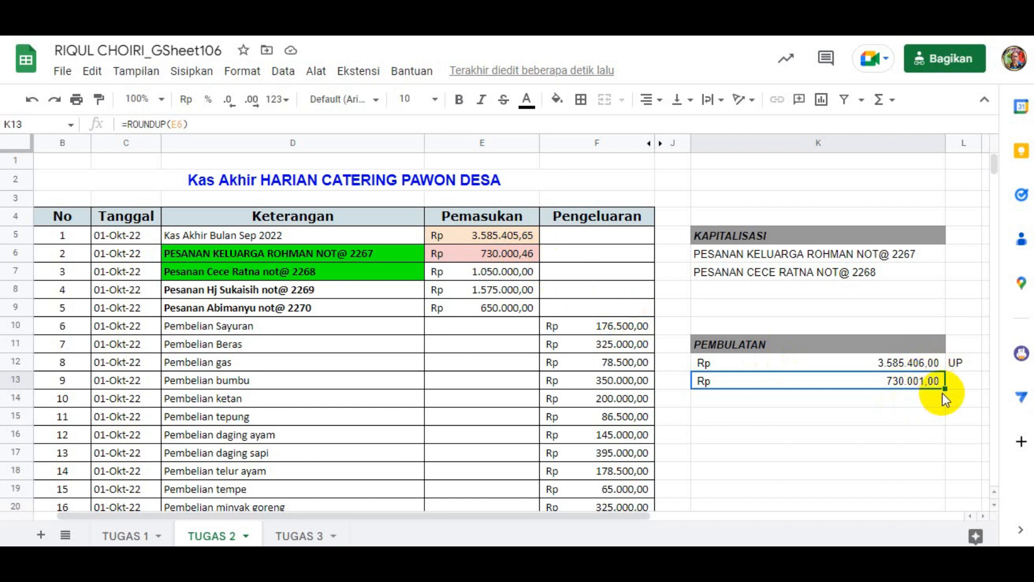
{"action": "left_click", "coordinate": [953, 384]}
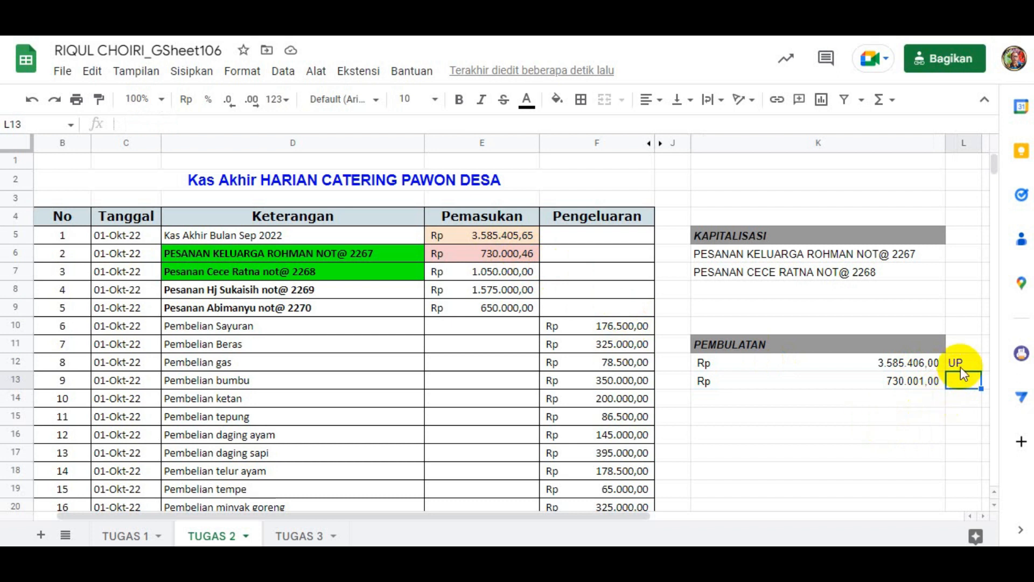
{"action": "left_click", "coordinate": [959, 434]}
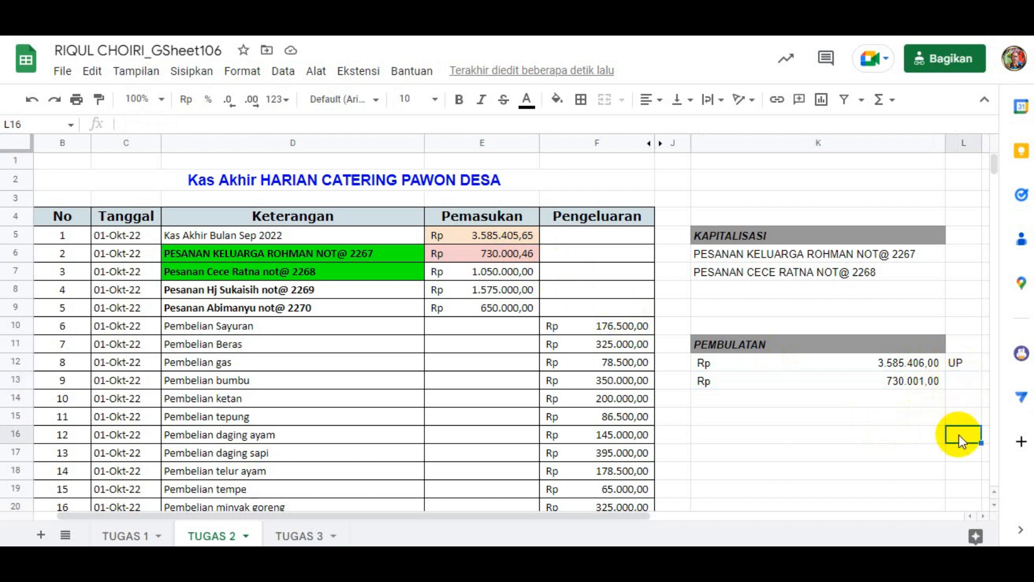
Enter the label DOWN in cell L15, beside the row for the rounded-down amounts.
{"action": "left_click", "coordinate": [954, 419]}
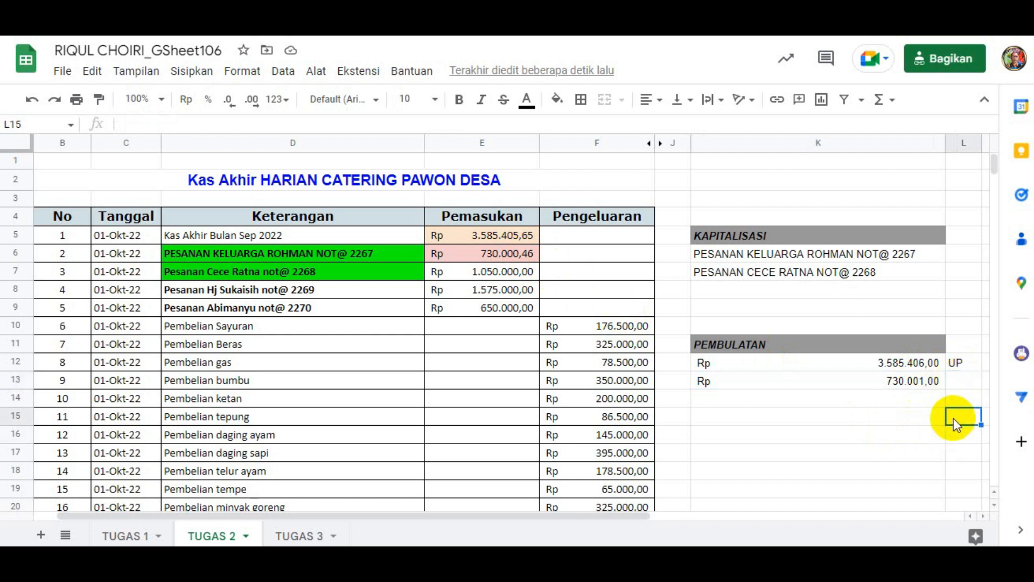
{"action": "type", "text": "DOWN"}
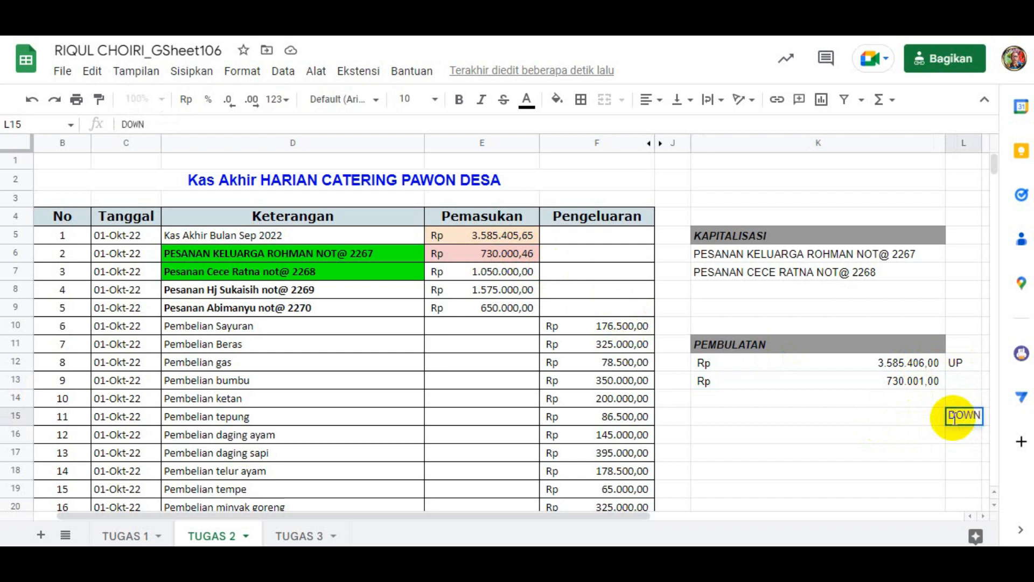
{"action": "key", "text": "Return"}
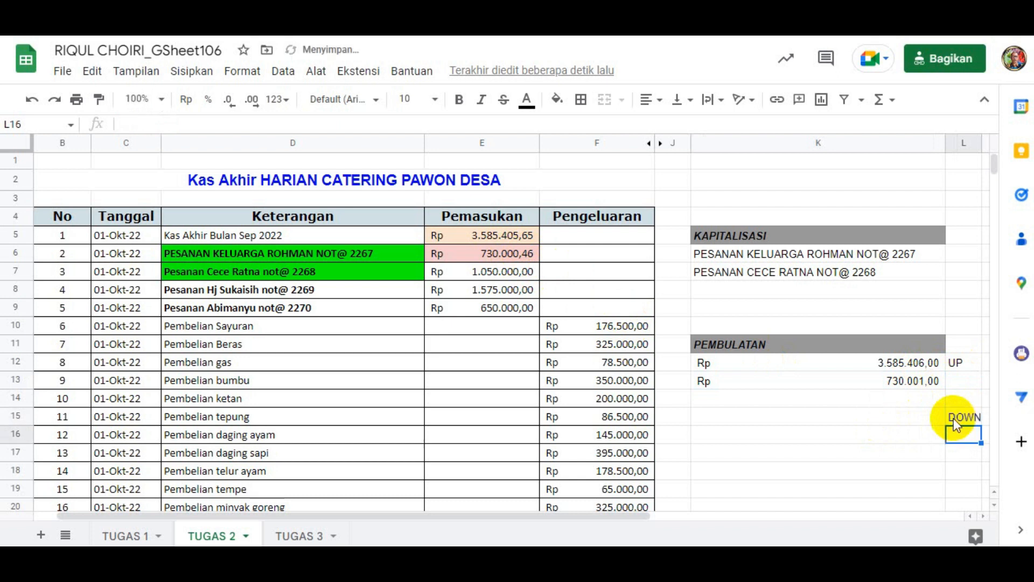
Apply the Akuntansi number format to the empty cells K15:K18.
{"action": "left_click", "coordinate": [877, 419]}
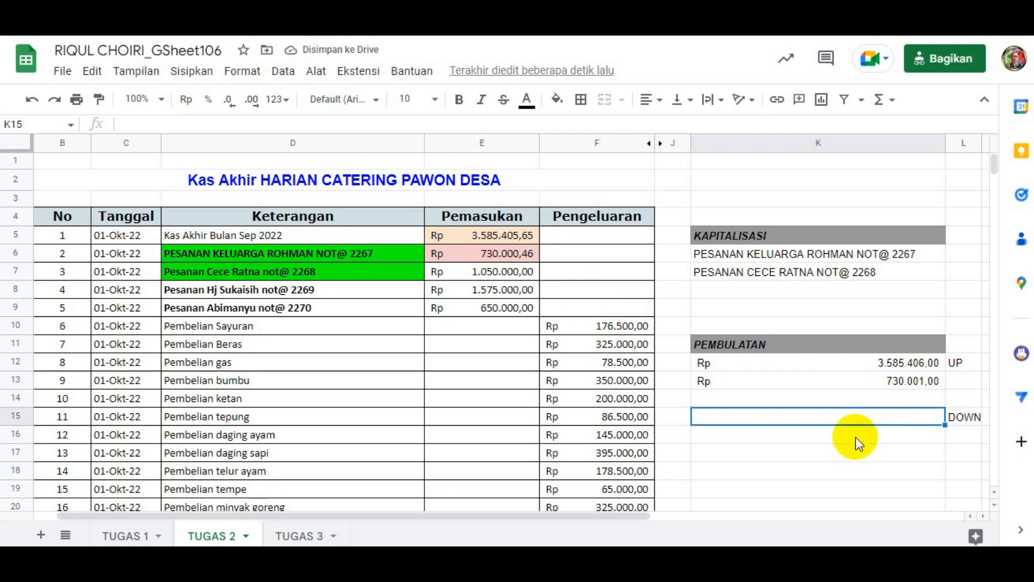
{"action": "left_click", "coordinate": [858, 469], "text": "shift"}
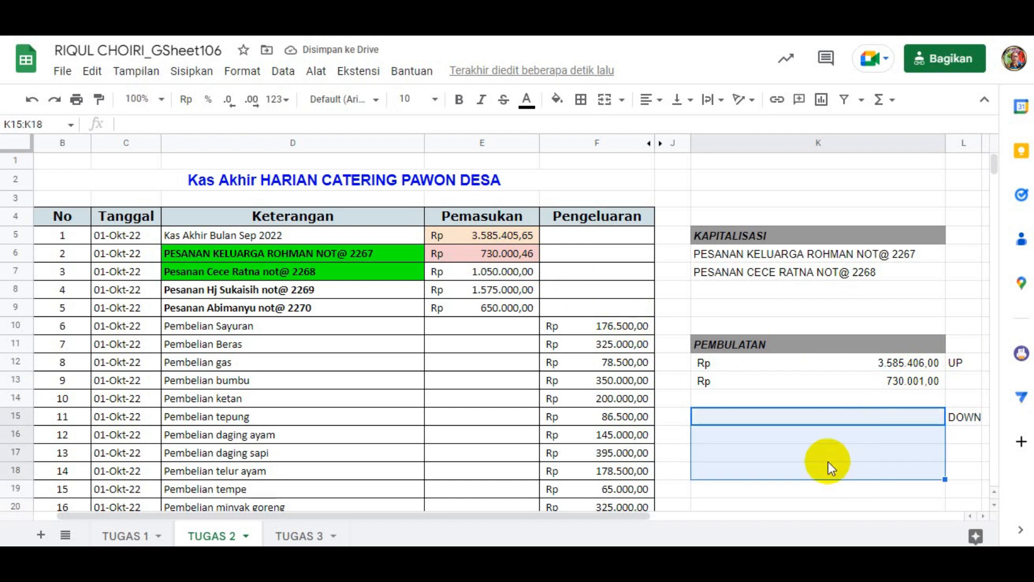
{"action": "left_click", "coordinate": [256, 76]}
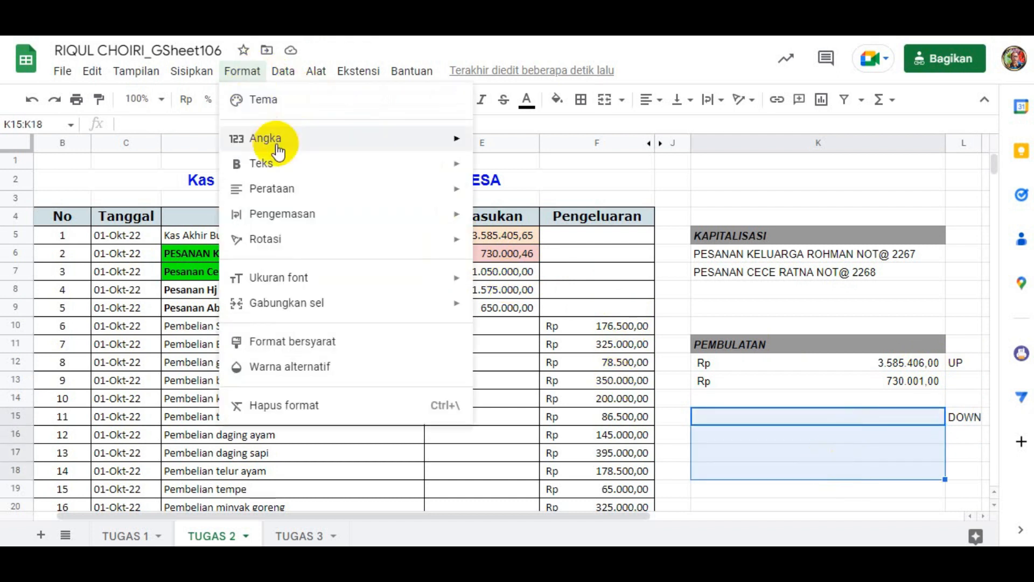
{"action": "mouse_move", "coordinate": [272, 139]}
{"action": "left_click", "coordinate": [509, 266]}
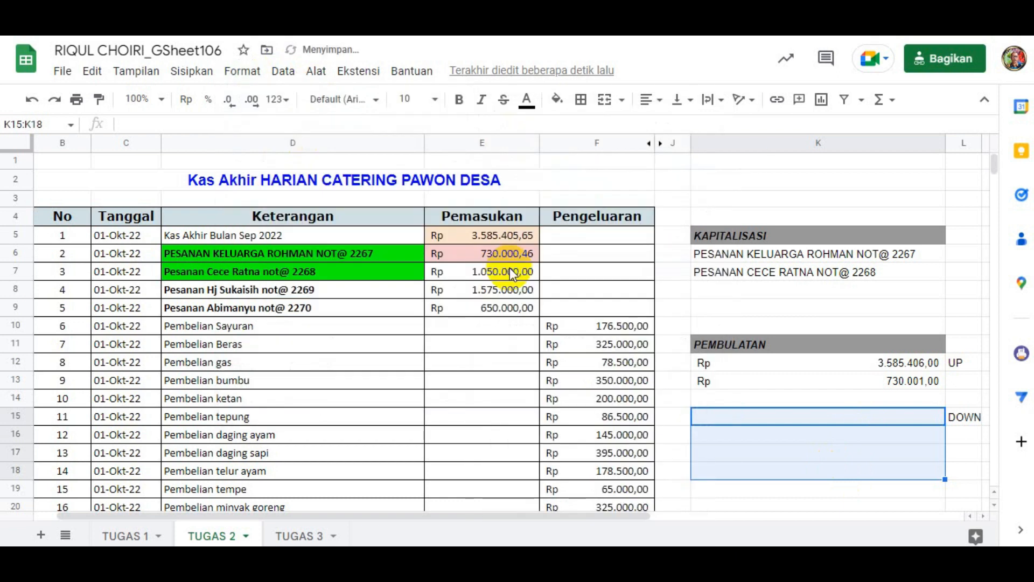
Enter a ROUNDDOWN formula in K15 that rounds down the Pemasukan amount in E5.
{"action": "left_click", "coordinate": [794, 418]}
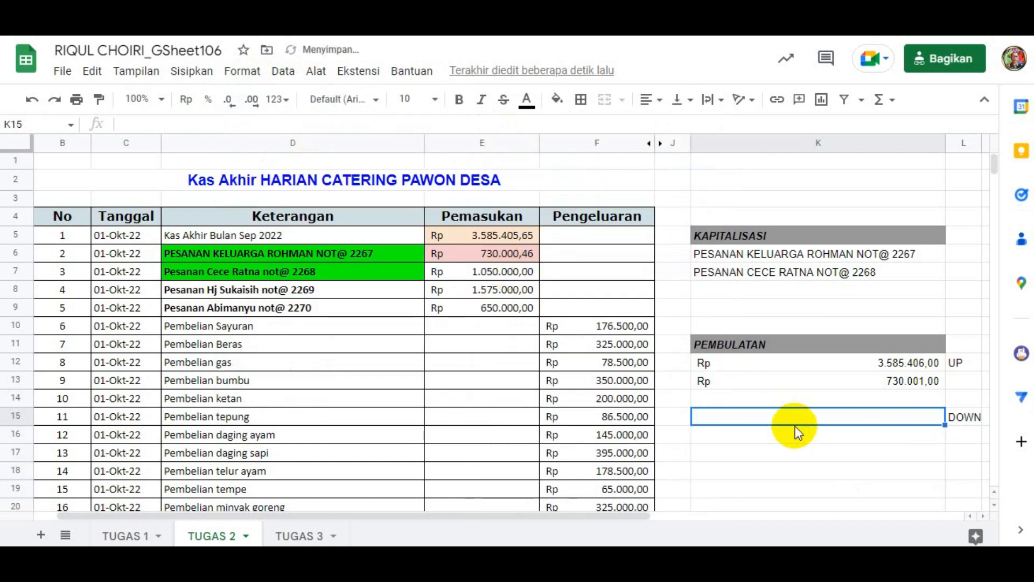
{"action": "type", "text": "="}
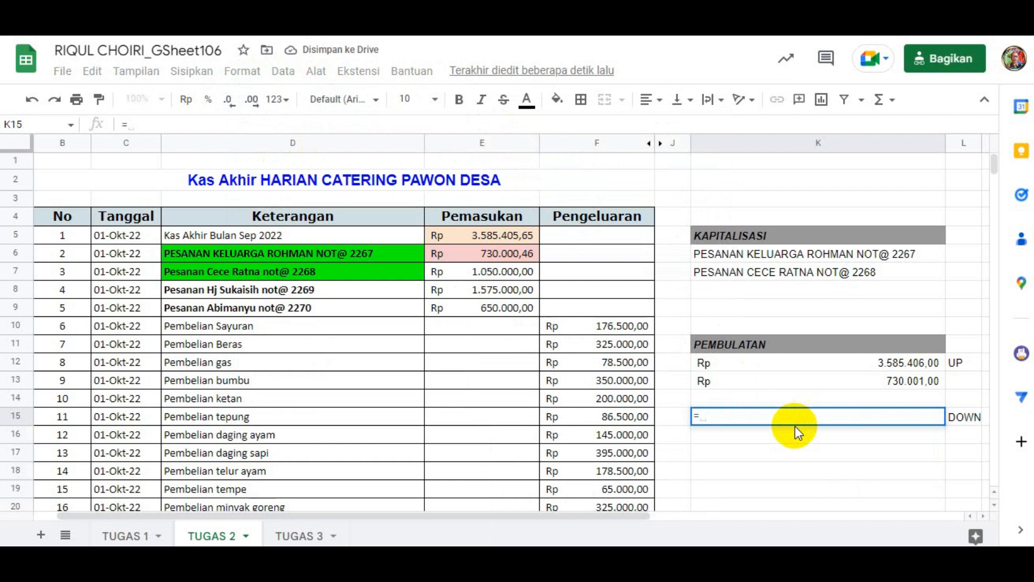
{"action": "type", "text": "ROUN"}
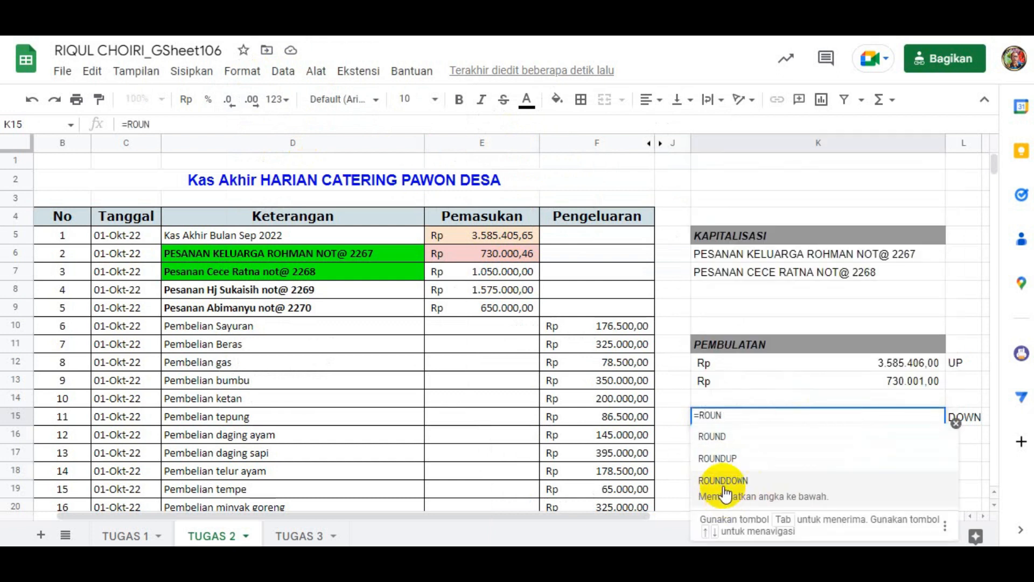
{"action": "left_click", "coordinate": [723, 481]}
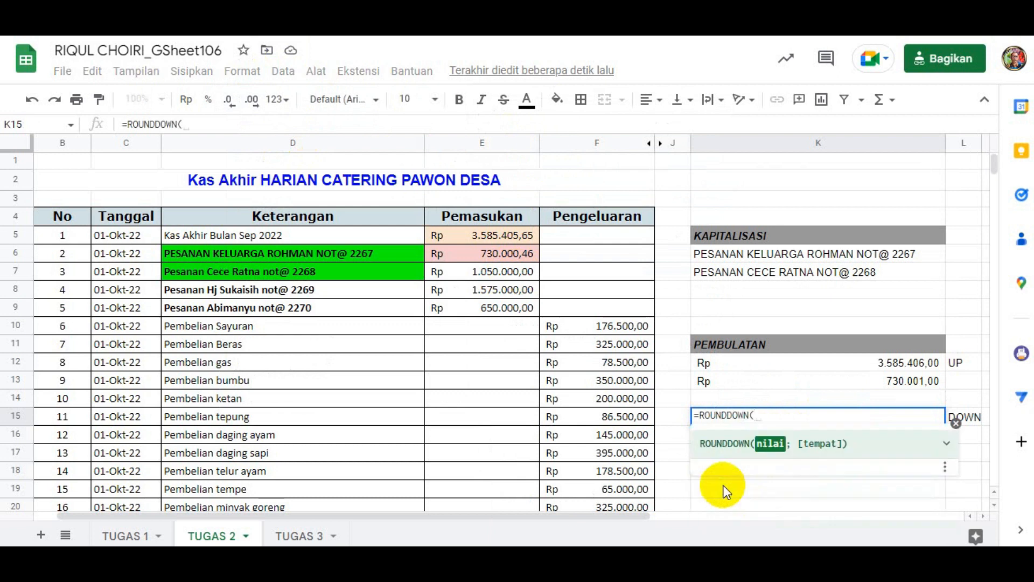
{"action": "left_click", "coordinate": [486, 237]}
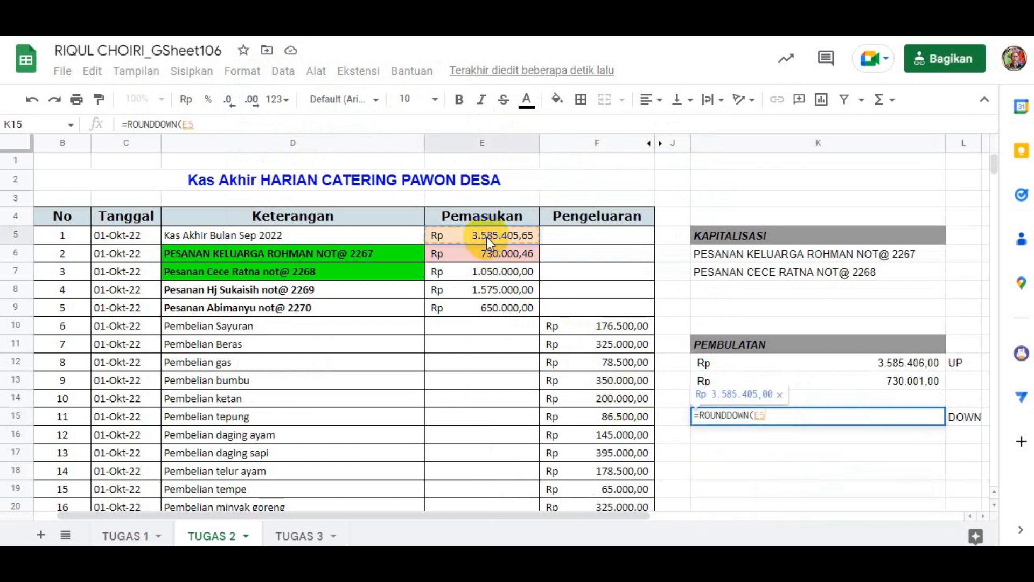
{"action": "key", "text": "Return"}
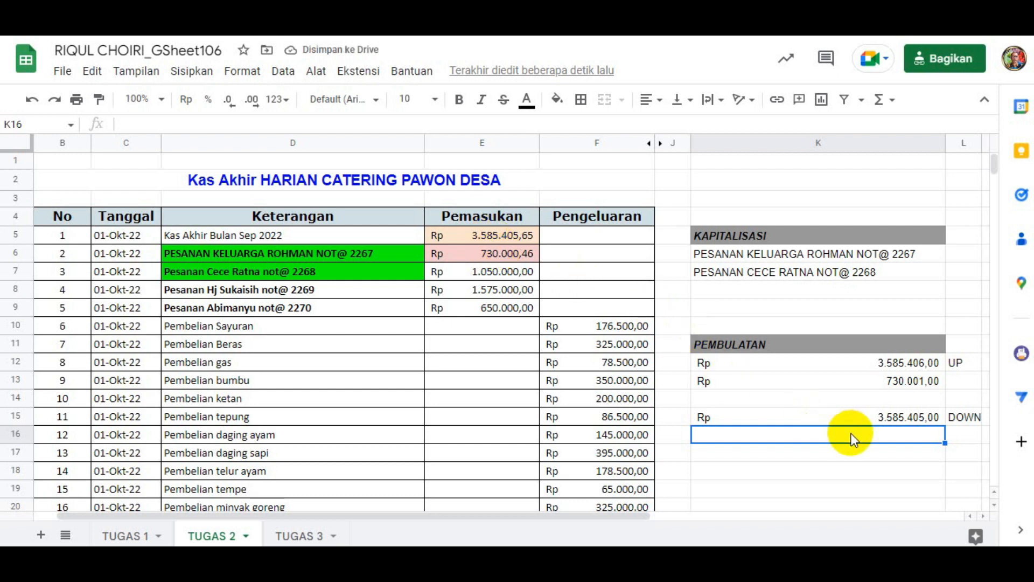
Enter a ROUNDDOWN formula in K16 that rounds down the Pemasukan amount in E6.
{"action": "type", "text": "=ROU"}
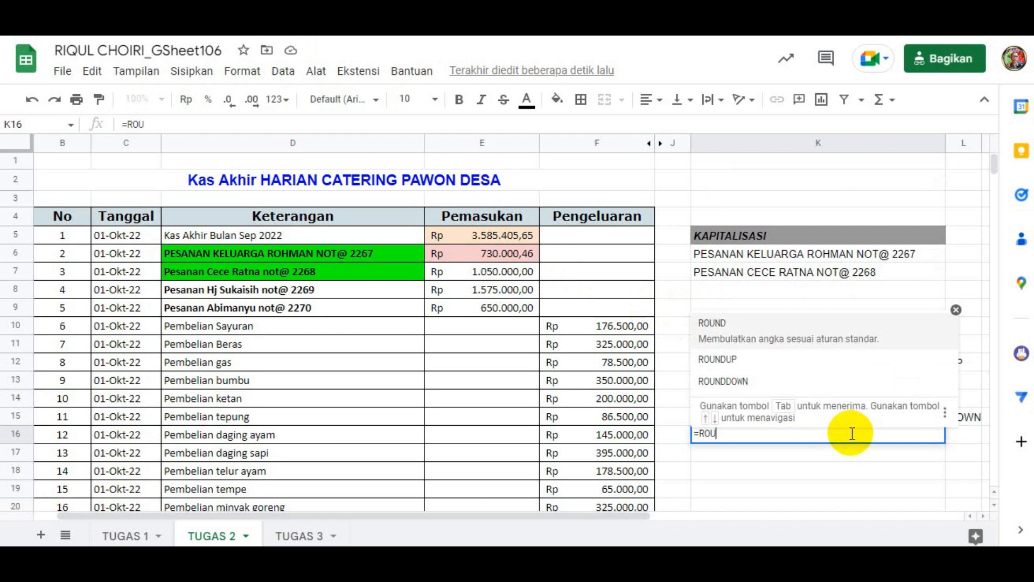
{"action": "left_click", "coordinate": [724, 384]}
{"action": "left_click", "coordinate": [517, 254]}
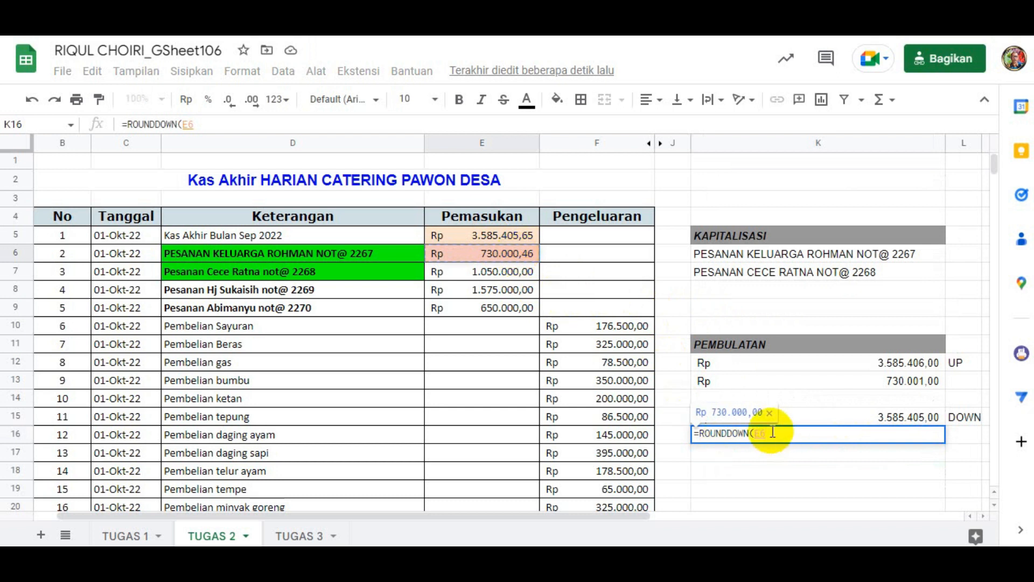
{"action": "key", "text": "Return"}
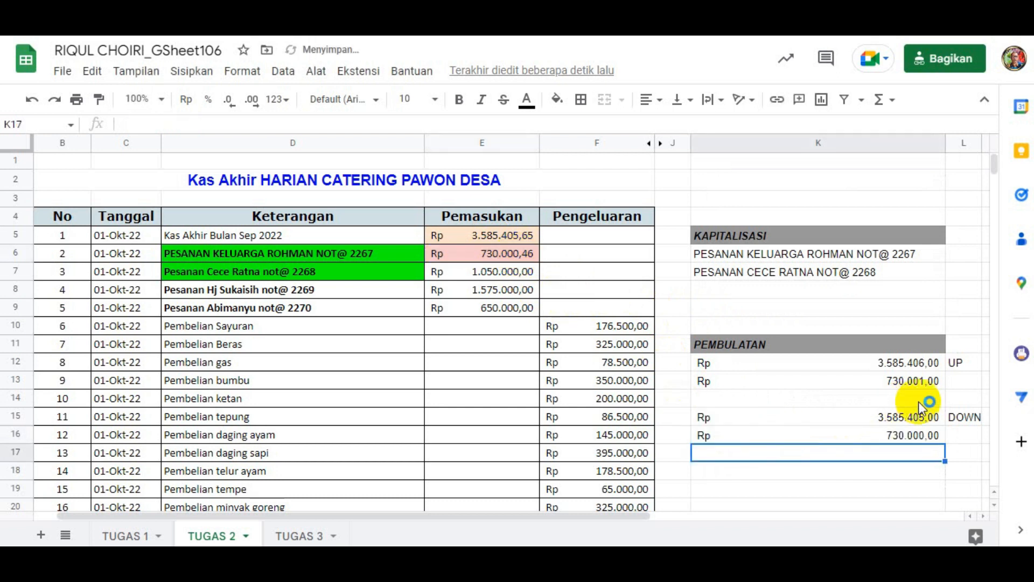
Compare the ROUNDUP amounts in K12 and K13 with the ROUNDDOWN amounts in K15 and K16.
{"action": "left_click", "coordinate": [904, 361]}
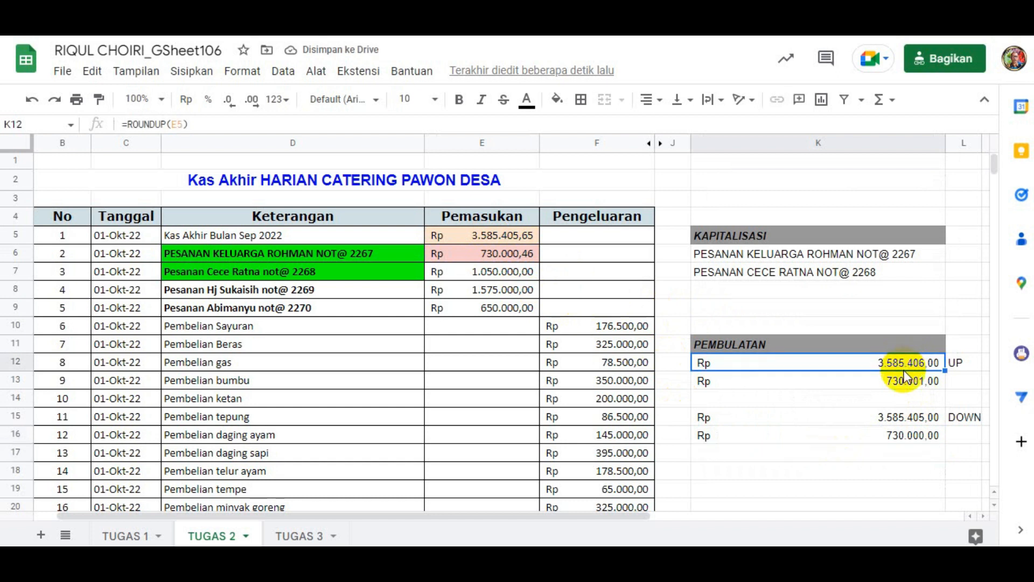
{"action": "left_click", "coordinate": [907, 419]}
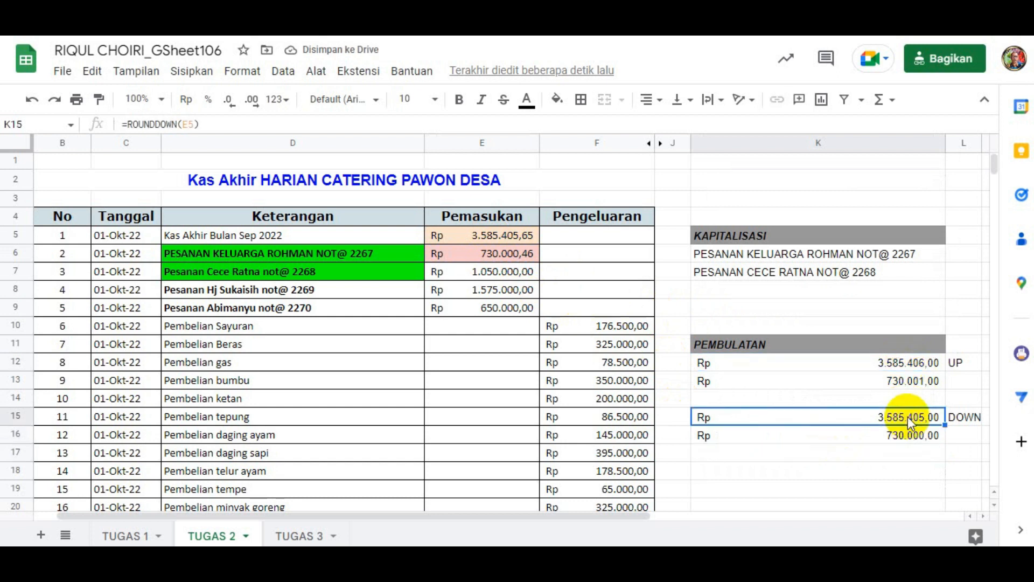
{"action": "left_click", "coordinate": [916, 364]}
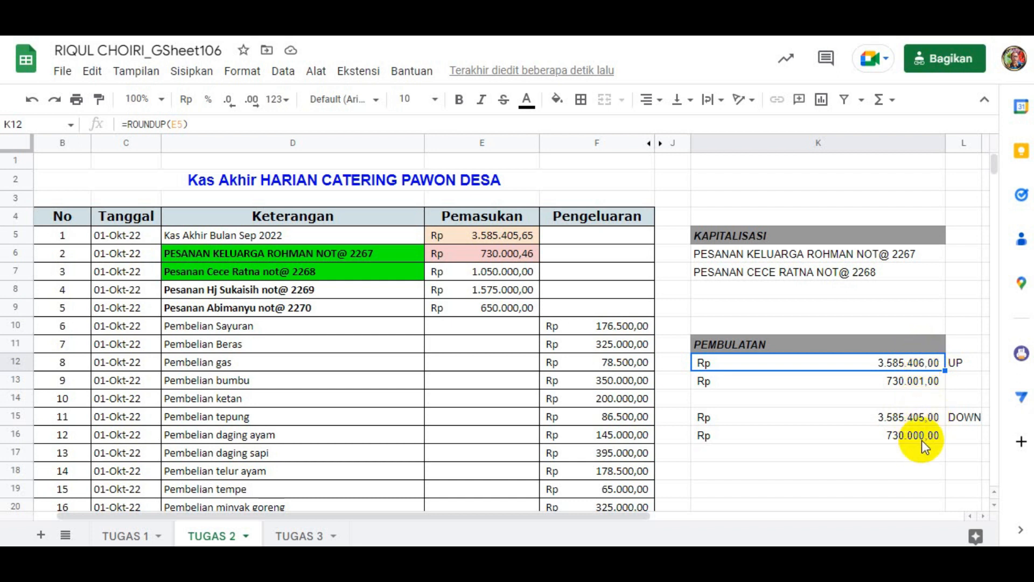
{"action": "left_click", "coordinate": [921, 382]}
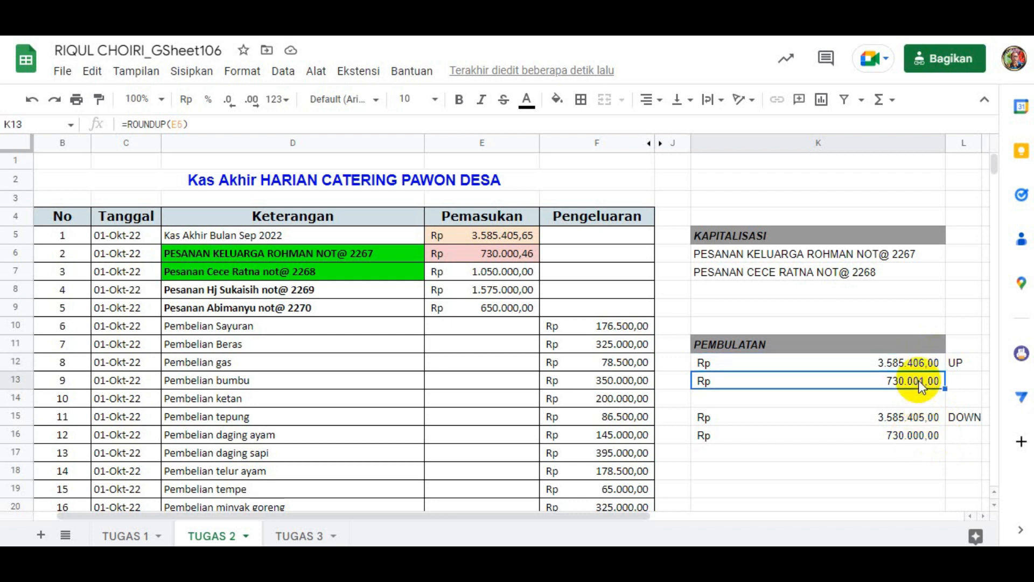
{"action": "left_click", "coordinate": [922, 438]}
Enter the label STD in cell L18 for the standard rounding rows.
{"action": "left_click", "coordinate": [958, 471]}
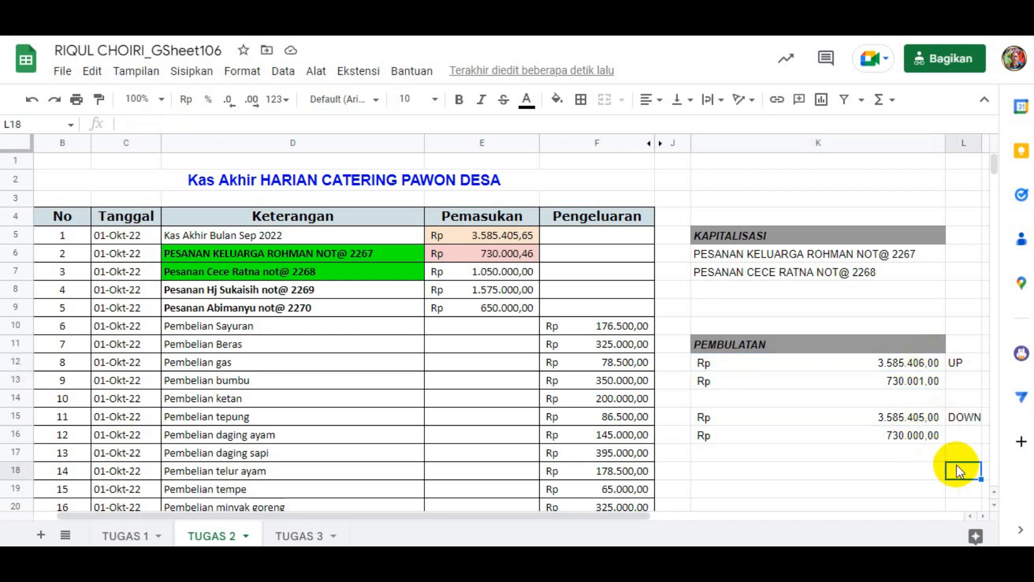
{"action": "type", "text": "STD"}
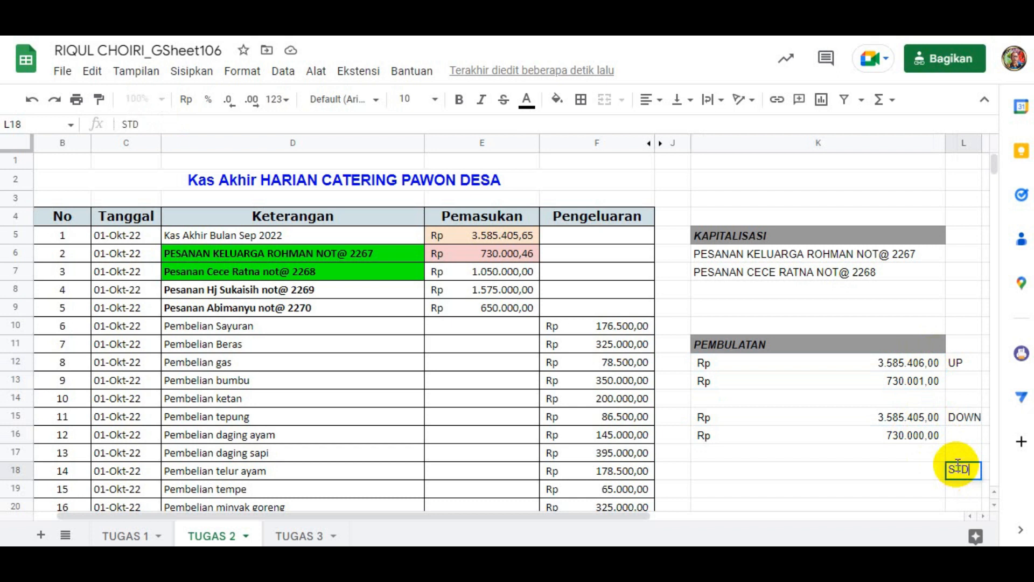
{"action": "left_click", "coordinate": [820, 478]}
Apply the Akuntansi number format to the empty cells K18:K21.
{"action": "scroll", "coordinate": [819, 482], "scroll_direction": "down", "scroll_amount": 3}
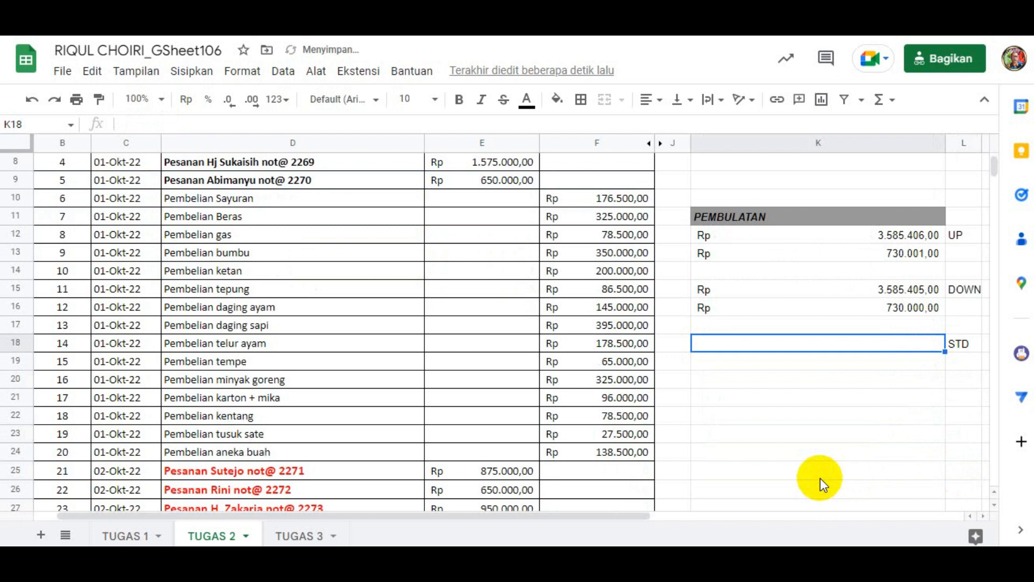
{"action": "left_click", "coordinate": [824, 395], "text": "shift"}
{"action": "left_click", "coordinate": [242, 71]}
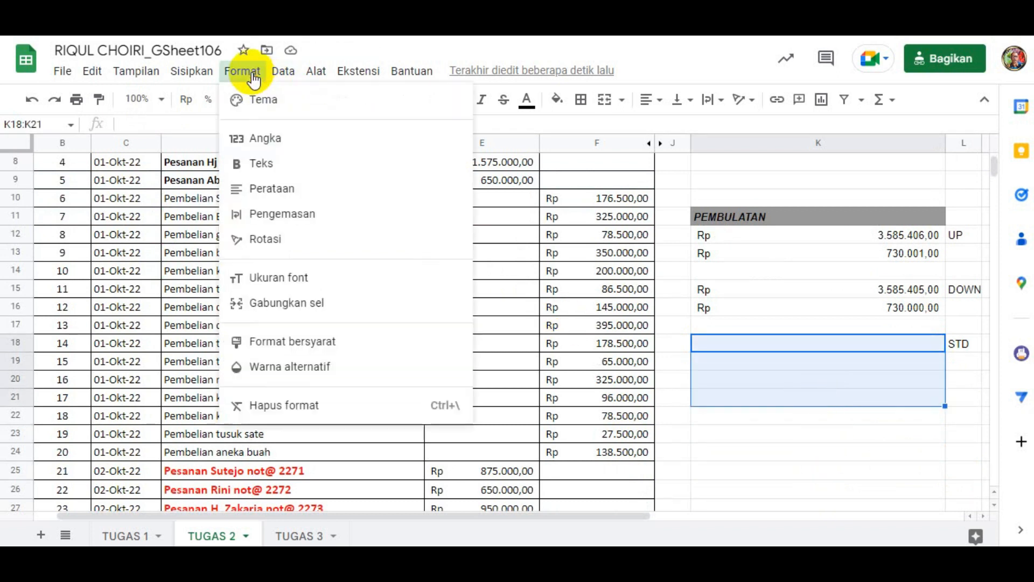
{"action": "mouse_move", "coordinate": [262, 138]}
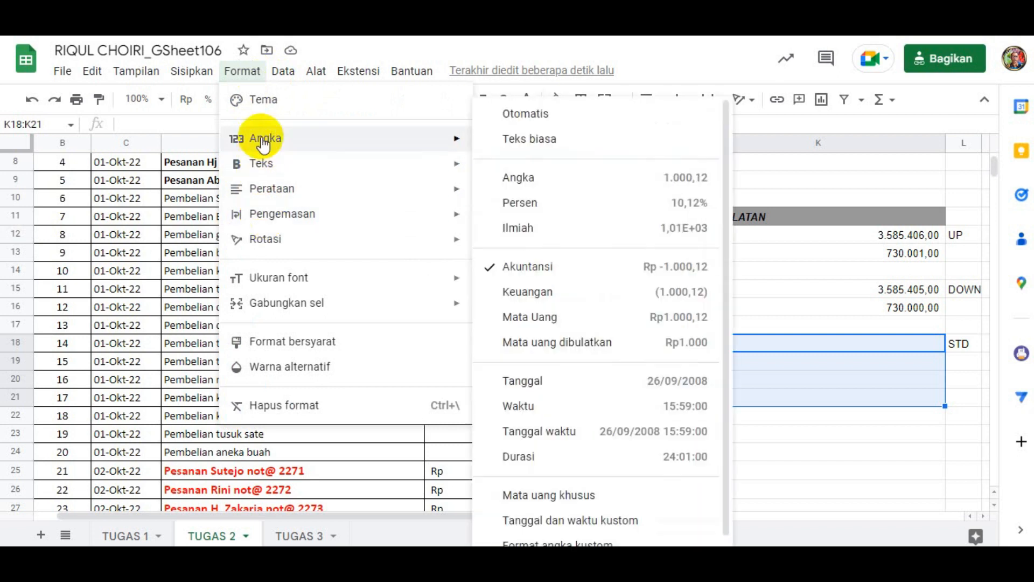
{"action": "left_click", "coordinate": [505, 269]}
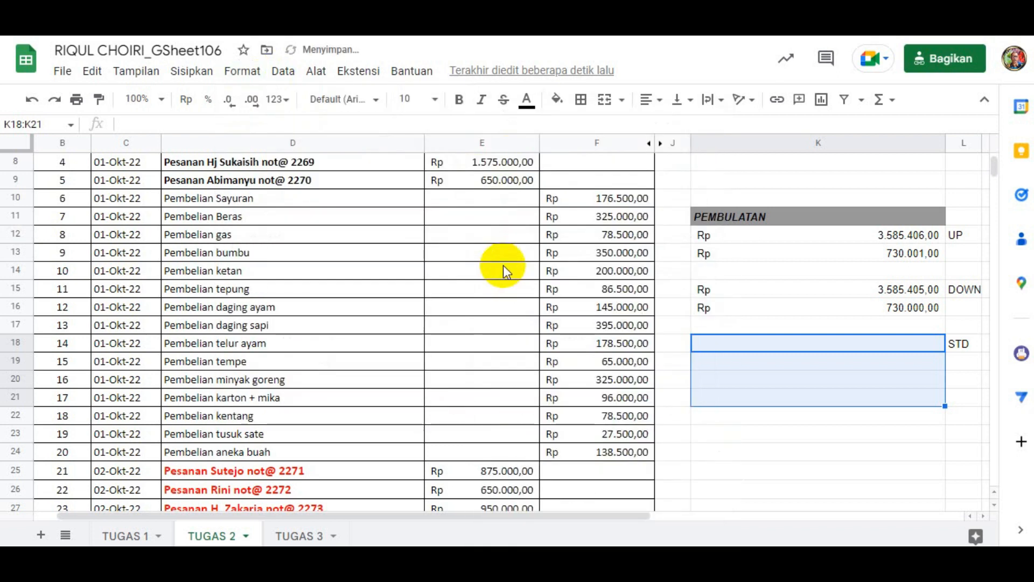
Enter a ROUND formula in K18 that applies standard rounding to the Pemasukan amount in E5.
{"action": "left_click", "coordinate": [792, 345]}
{"action": "scroll", "coordinate": [763, 359], "scroll_direction": "up", "scroll_amount": 2}
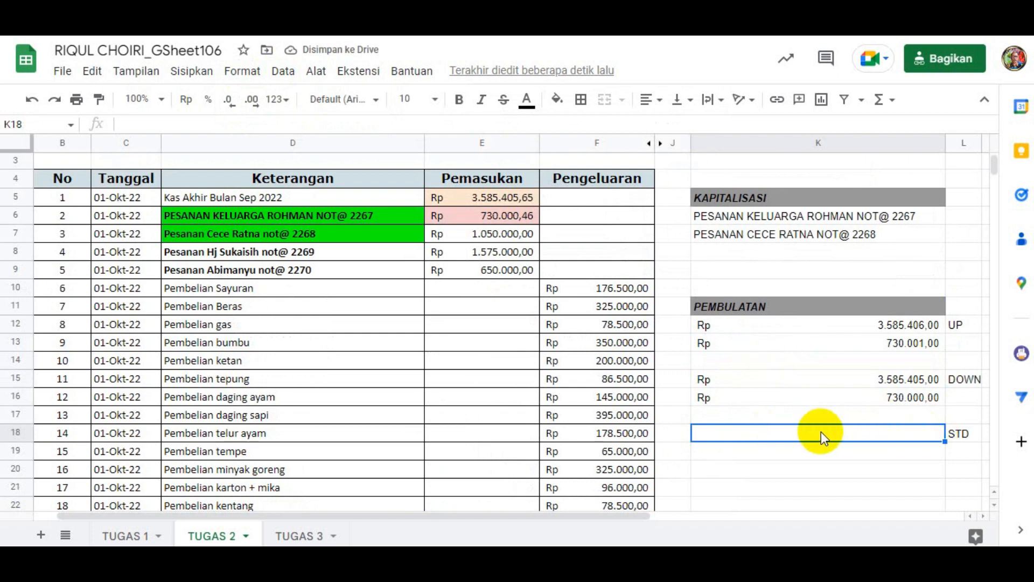
{"action": "type", "text": "="}
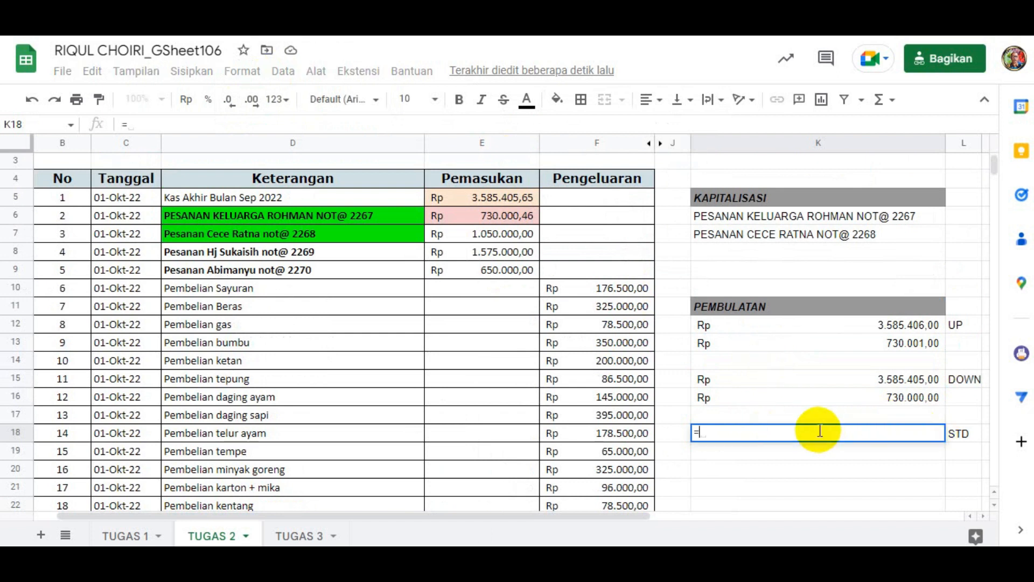
{"action": "type", "text": "ROUN"}
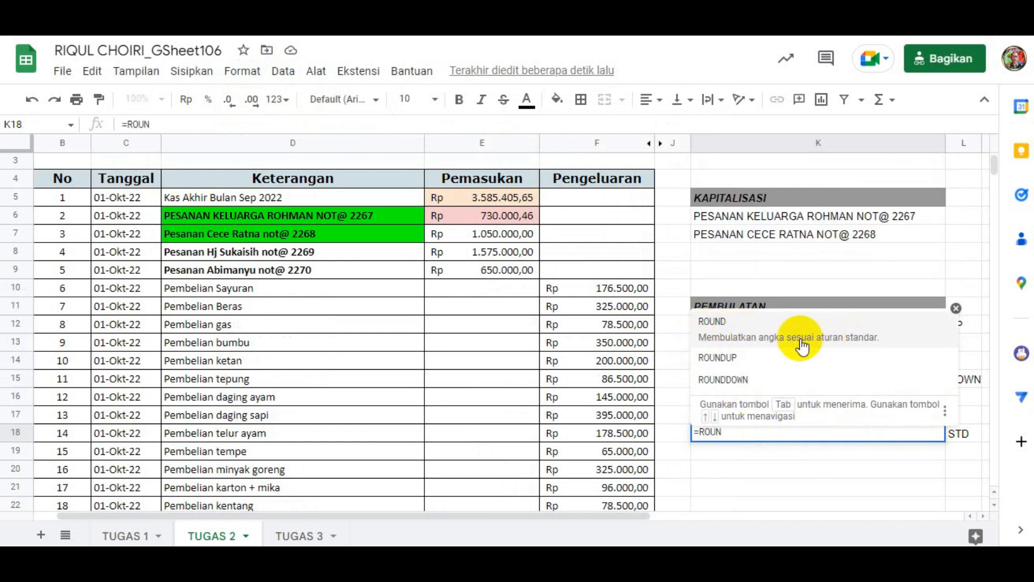
{"action": "left_click", "coordinate": [792, 346]}
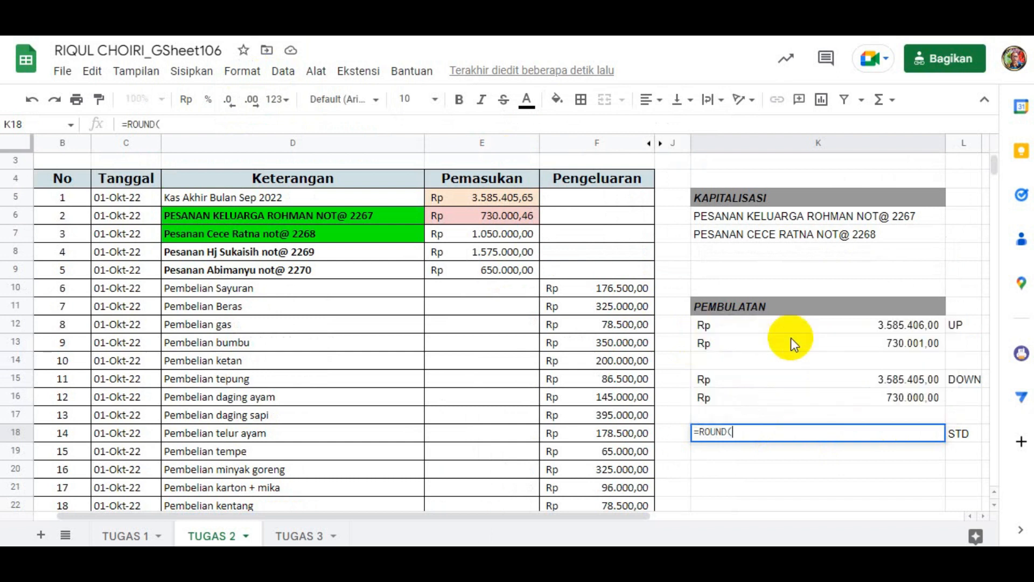
{"action": "left_click", "coordinate": [502, 201]}
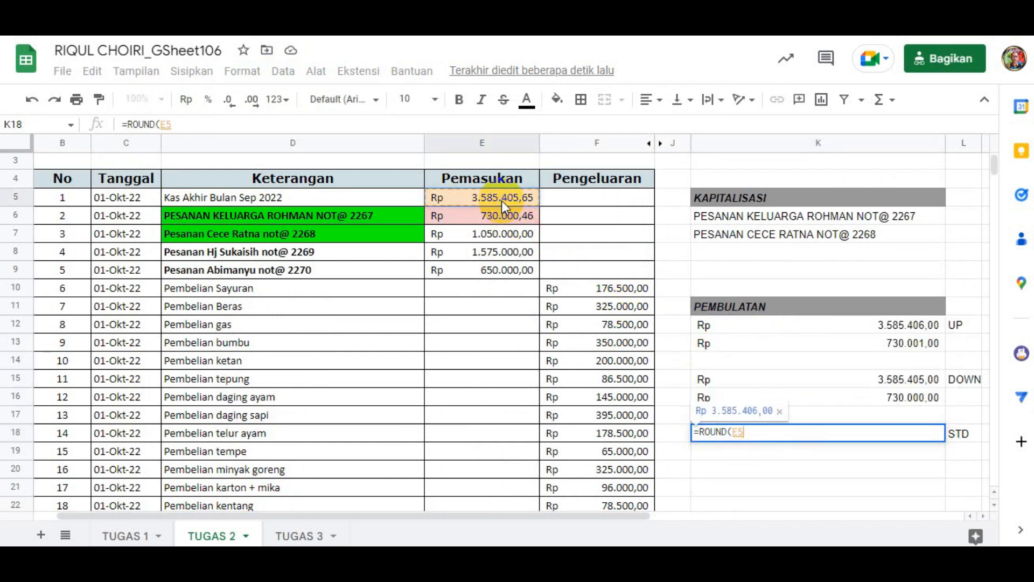
{"action": "key", "text": "Return"}
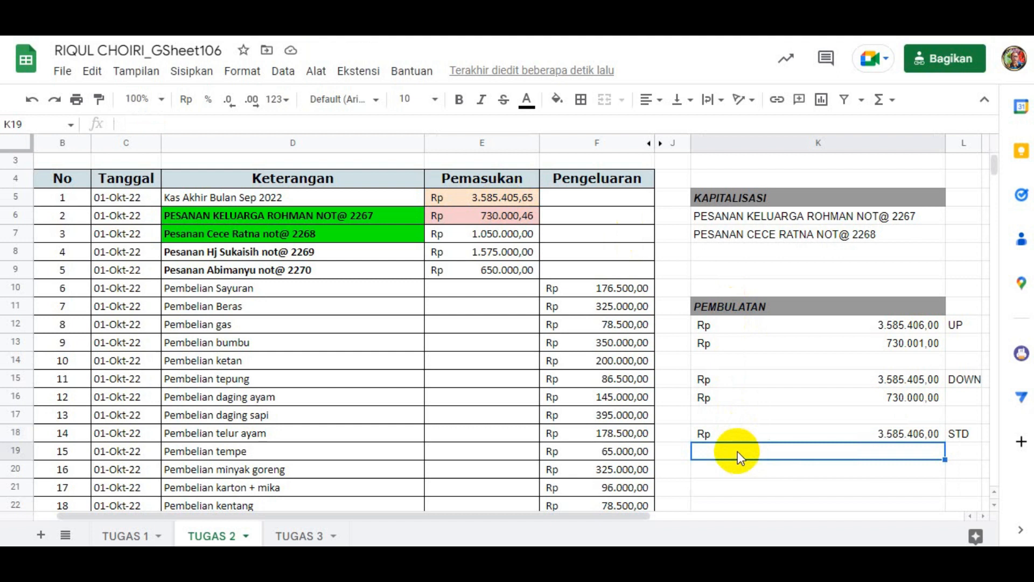
Enter a ROUND formula in K19 that applies standard rounding to the Pemasukan amount in E6.
{"action": "type", "text": "=ROUN"}
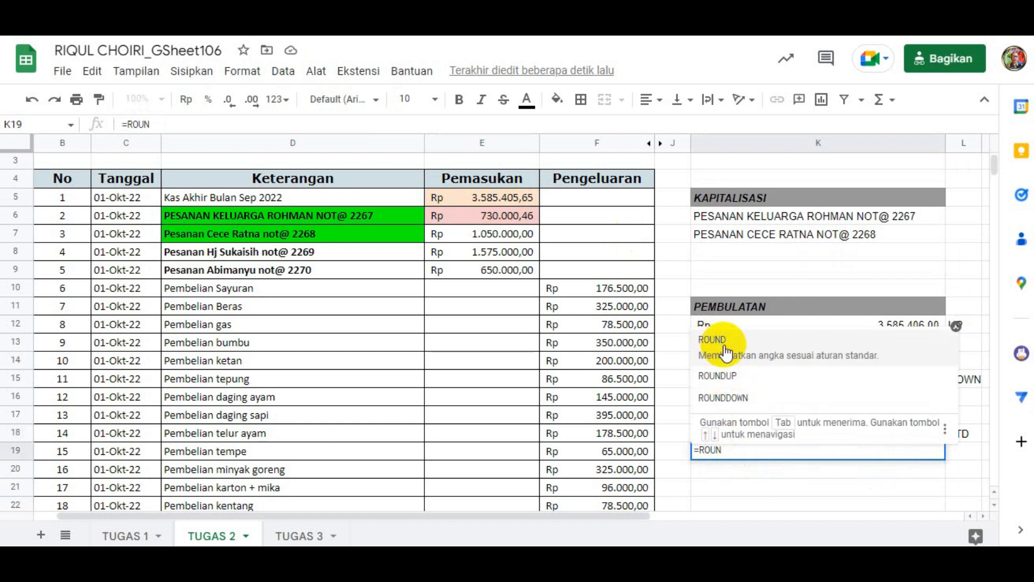
{"action": "left_click", "coordinate": [722, 345]}
{"action": "left_click", "coordinate": [504, 217]}
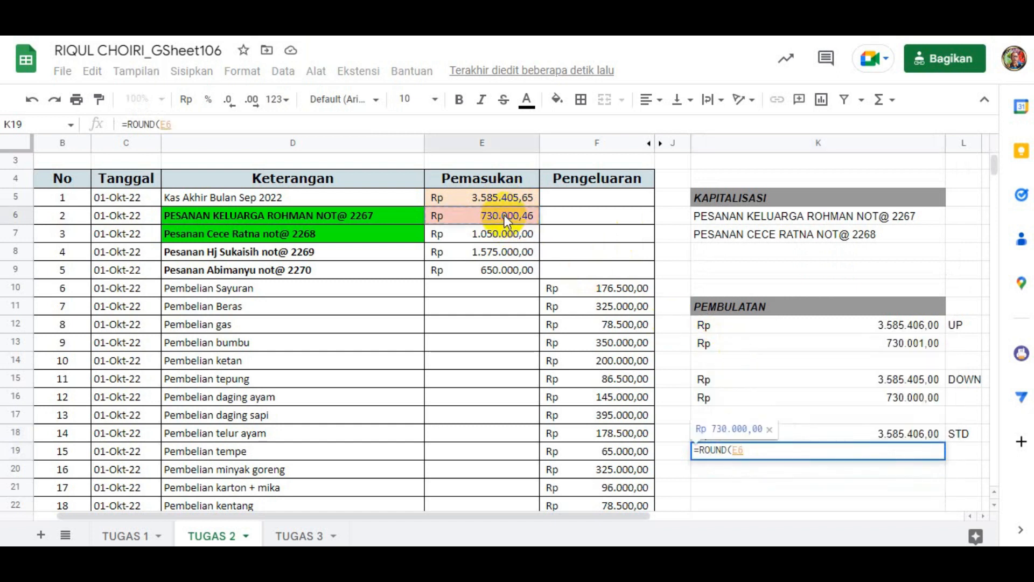
{"action": "key", "text": "Return"}
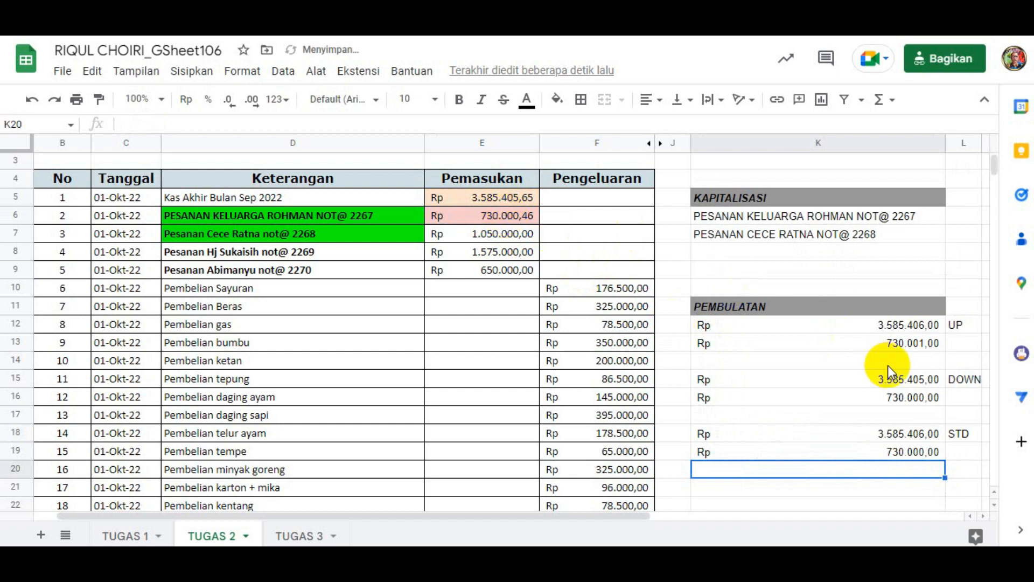
Compare the ROUNDUP, ROUNDDOWN and ROUND formulas and their results for both Pemasukan amounts under PEMBULATAN.
{"action": "left_click", "coordinate": [920, 341]}
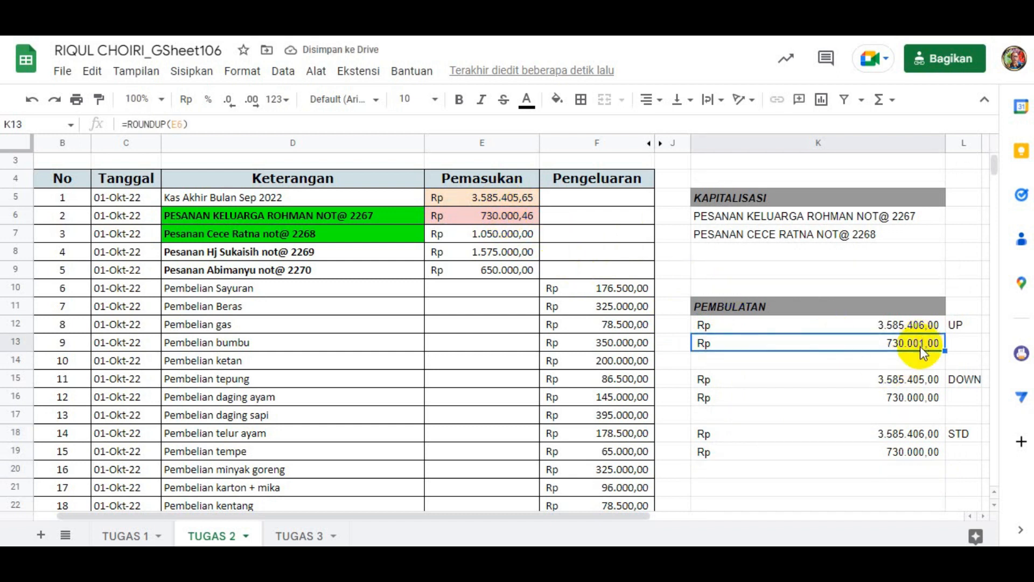
{"action": "left_click", "coordinate": [925, 399]}
{"action": "left_click", "coordinate": [919, 457]}
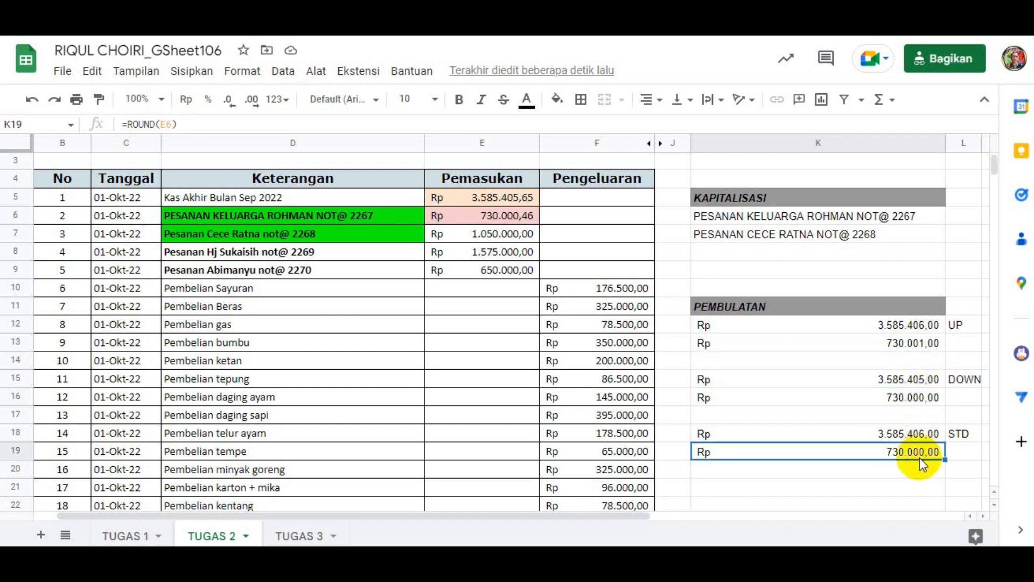
{"action": "left_click", "coordinate": [913, 329]}
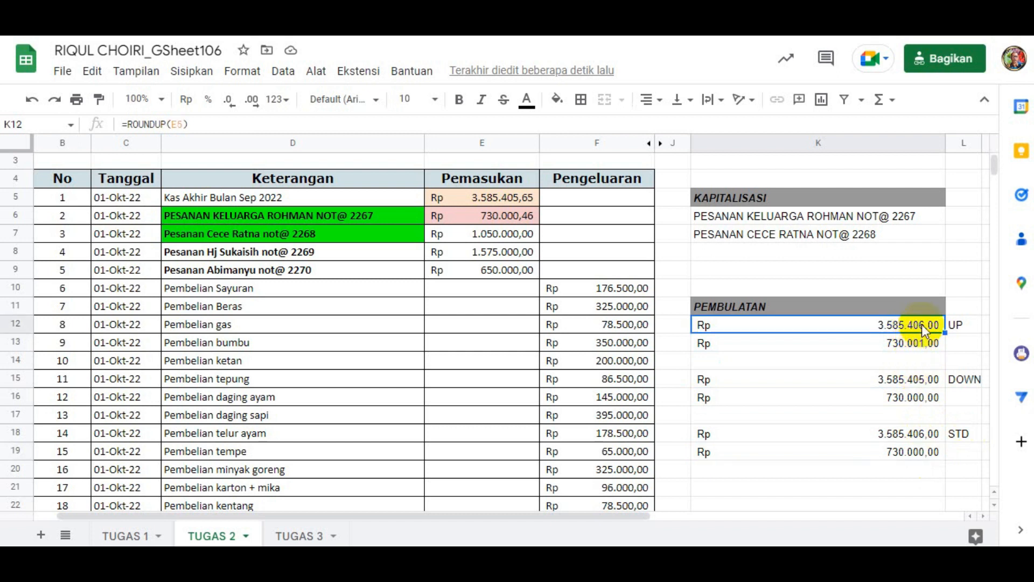
{"action": "left_click", "coordinate": [921, 384]}
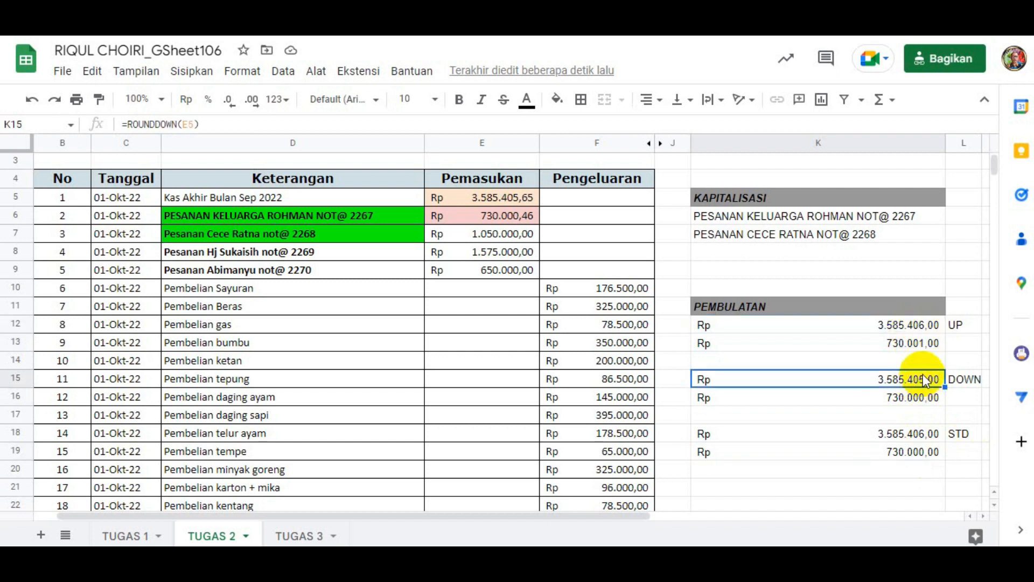
{"action": "left_click", "coordinate": [923, 432]}
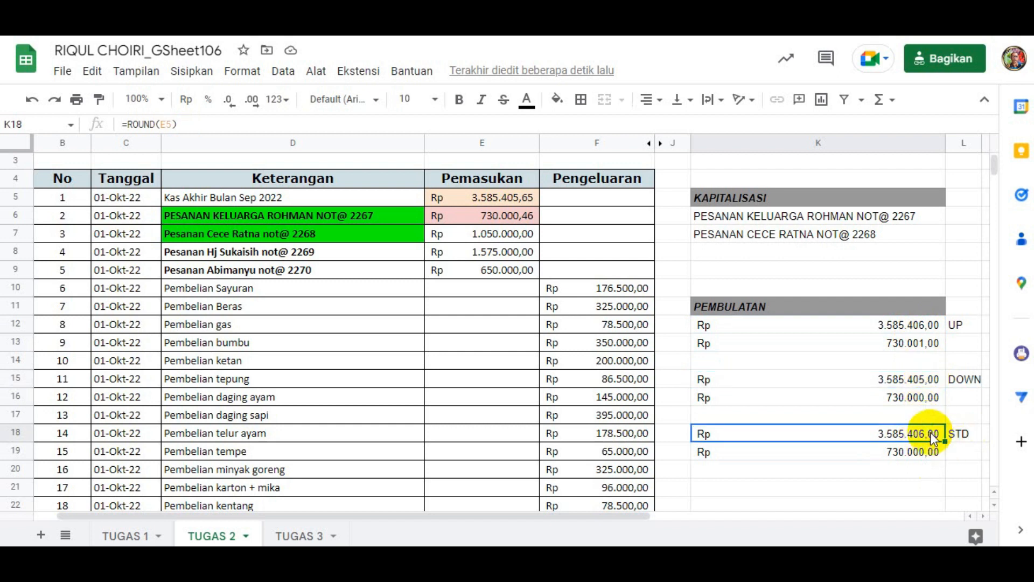
{"action": "left_click", "coordinate": [828, 455]}
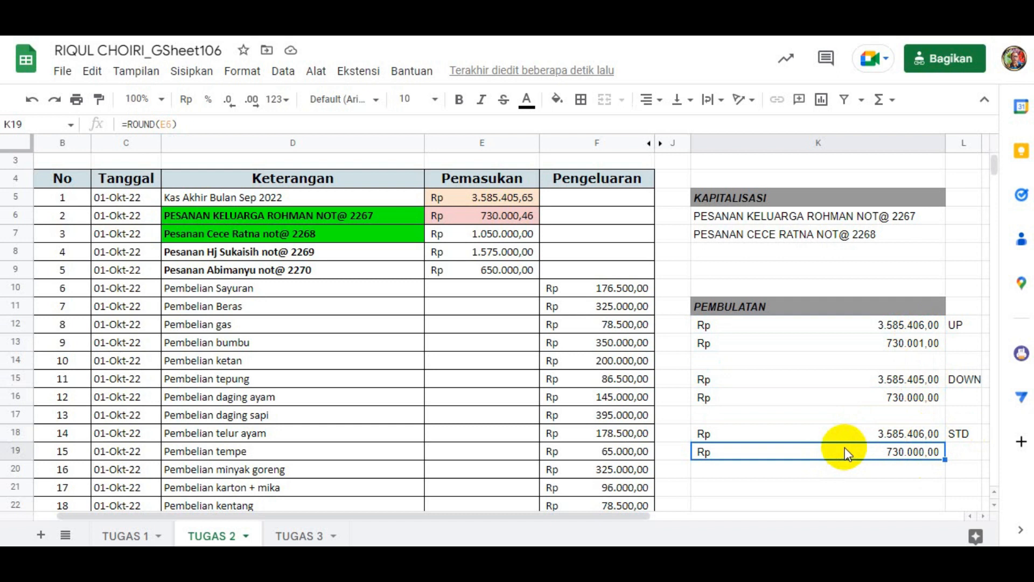
Unhide the hidden columns between F and J, and check the daily cash table with those columns restored.
{"action": "scroll", "coordinate": [845, 447], "scroll_direction": "up", "scroll_amount": 1}
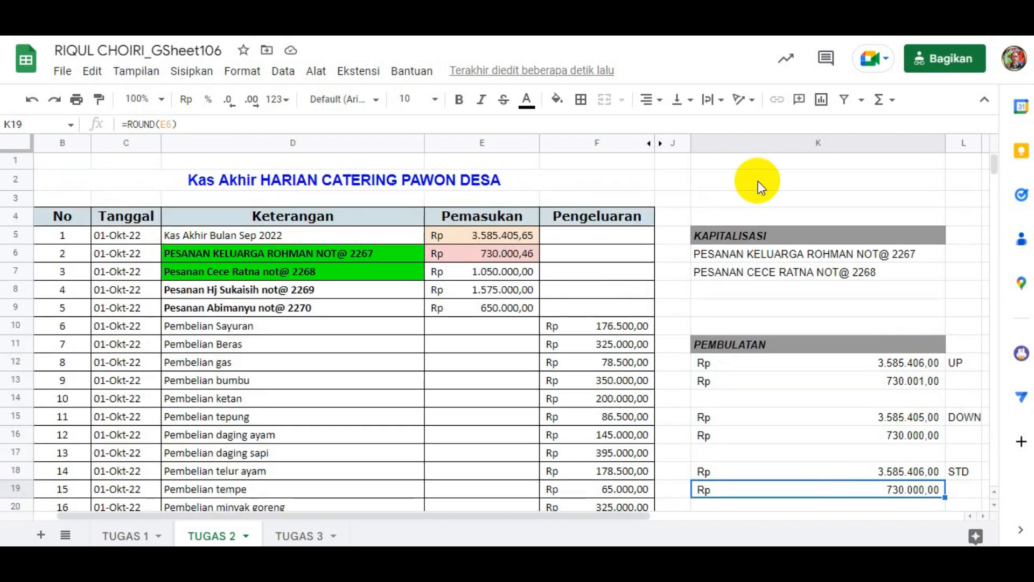
{"action": "left_click", "coordinate": [612, 147]}
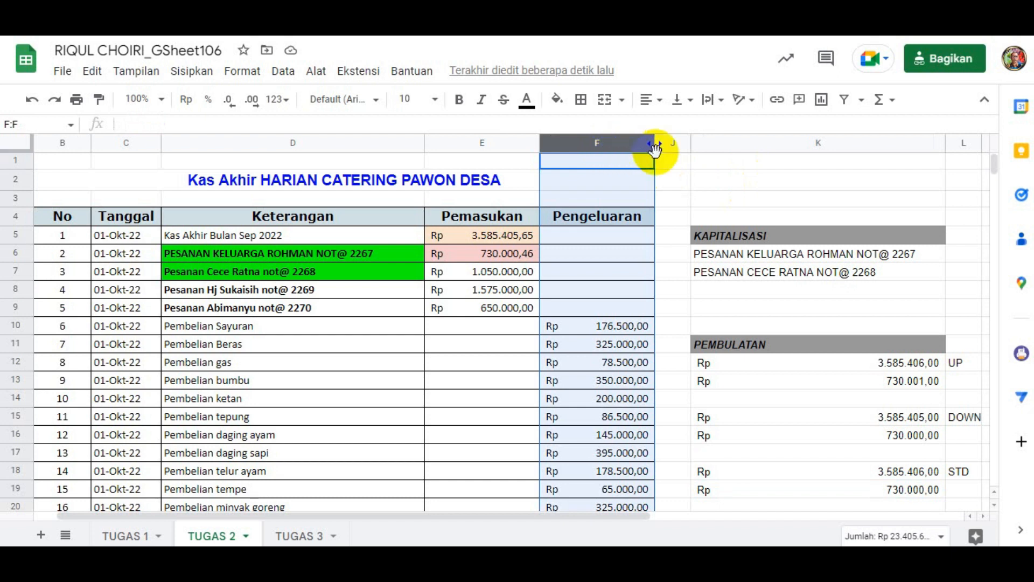
{"action": "left_click", "coordinate": [671, 150], "text": "shift"}
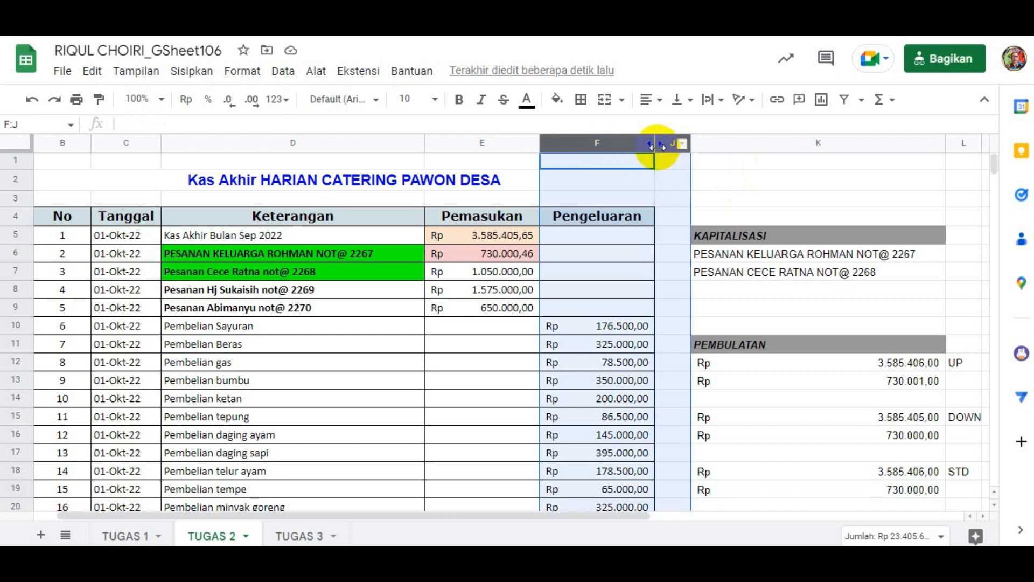
{"action": "right_click", "coordinate": [612, 145]}
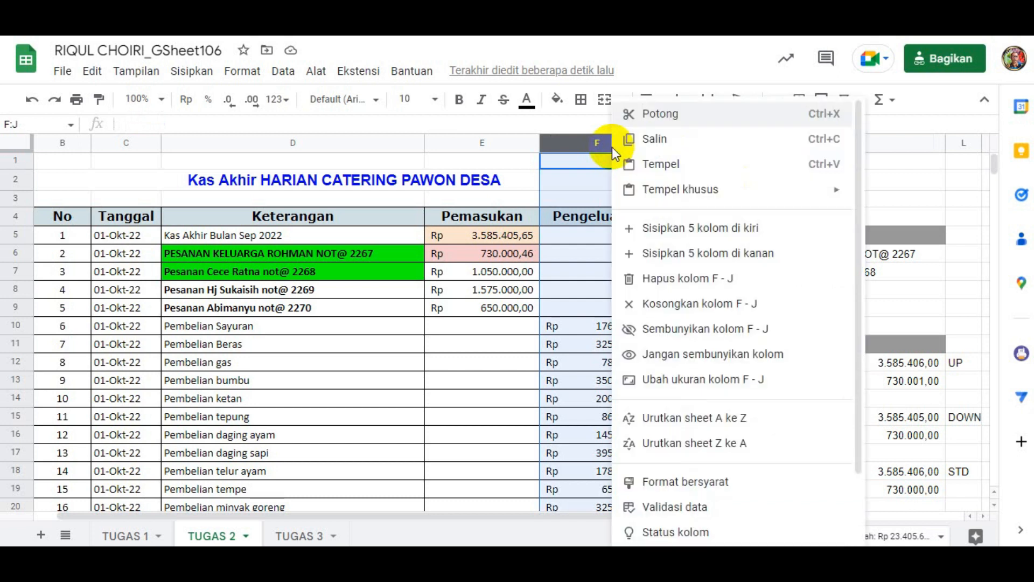
{"action": "left_click", "coordinate": [666, 362]}
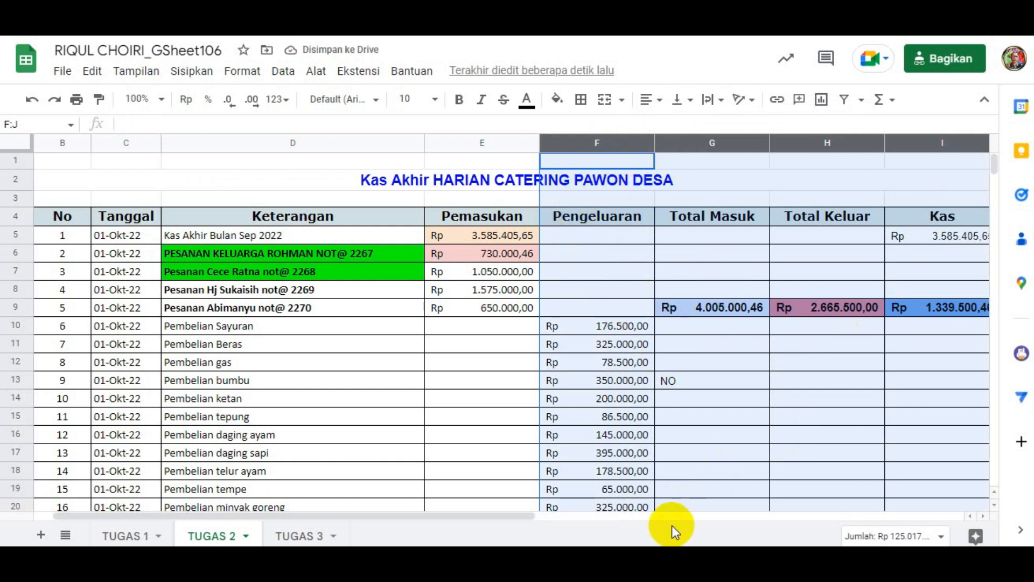
{"action": "left_click_drag", "start_coordinate": [522, 517], "coordinate": [548, 520]}
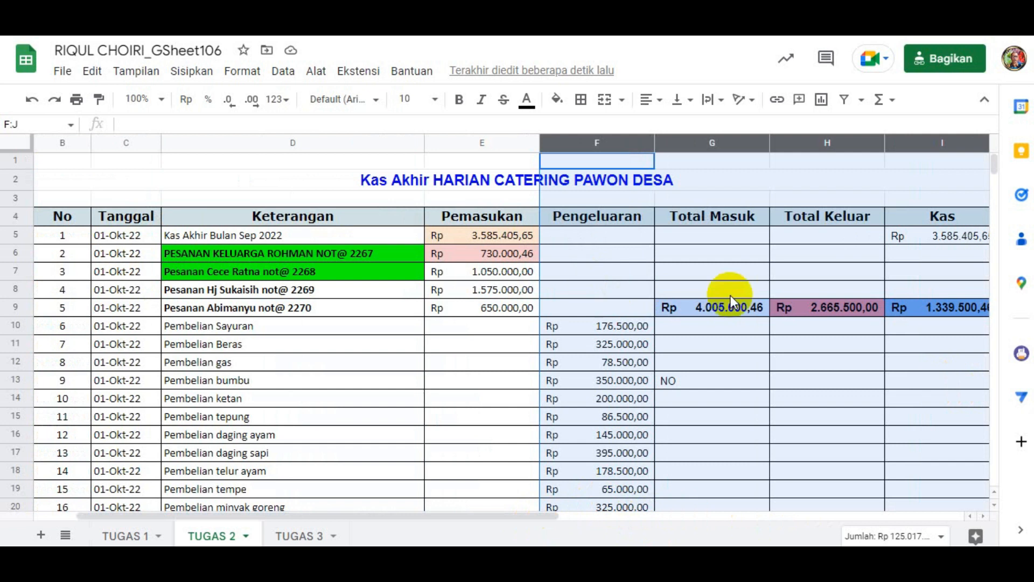
{"action": "left_click", "coordinate": [234, 362]}
{"action": "scroll", "coordinate": [233, 361], "scroll_direction": "down", "scroll_amount": 3}
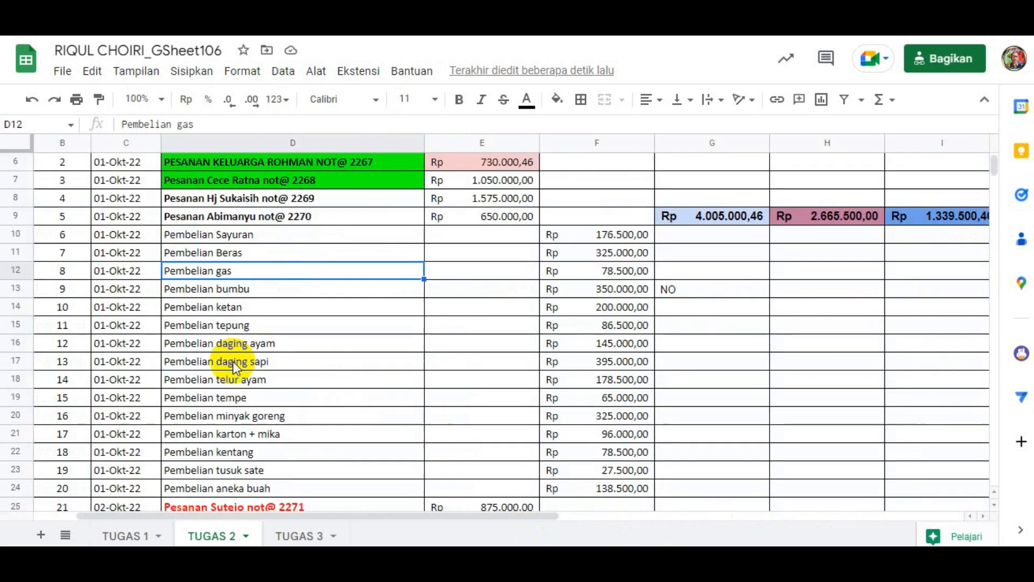